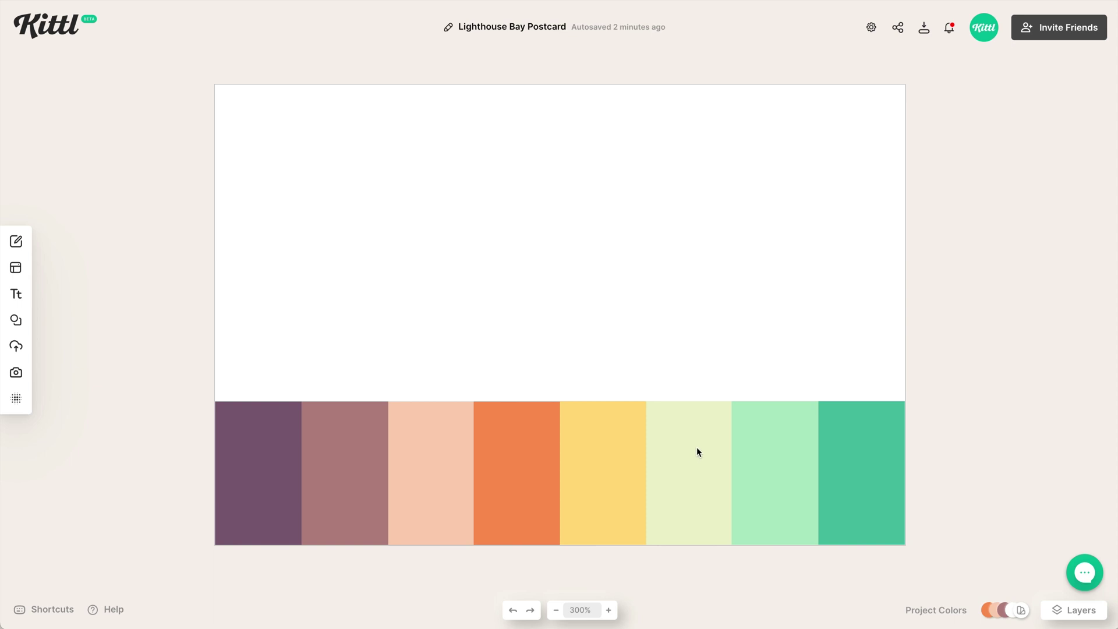
# - Move the colour swatch group below the 6 × 4 in postcard artboard, leaving it blank white
pyautogui.click(756, 441)
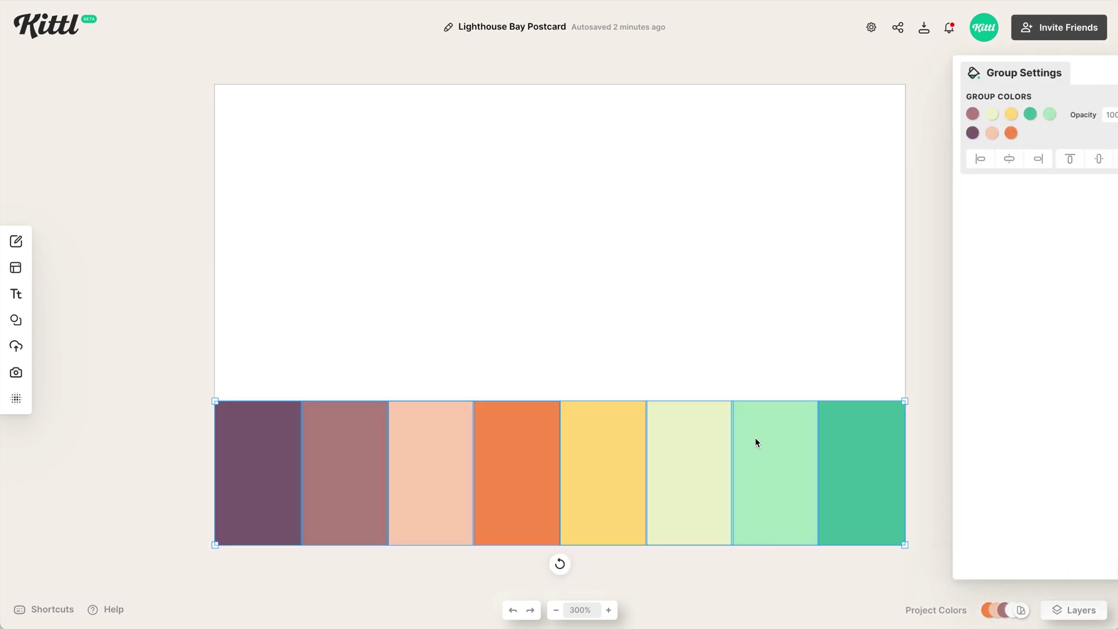
pyautogui.hotkey('ctrl', '-')
pyautogui.moveTo(739, 420); pyautogui.dragTo(738, 548)
pyautogui.click(861, 120)
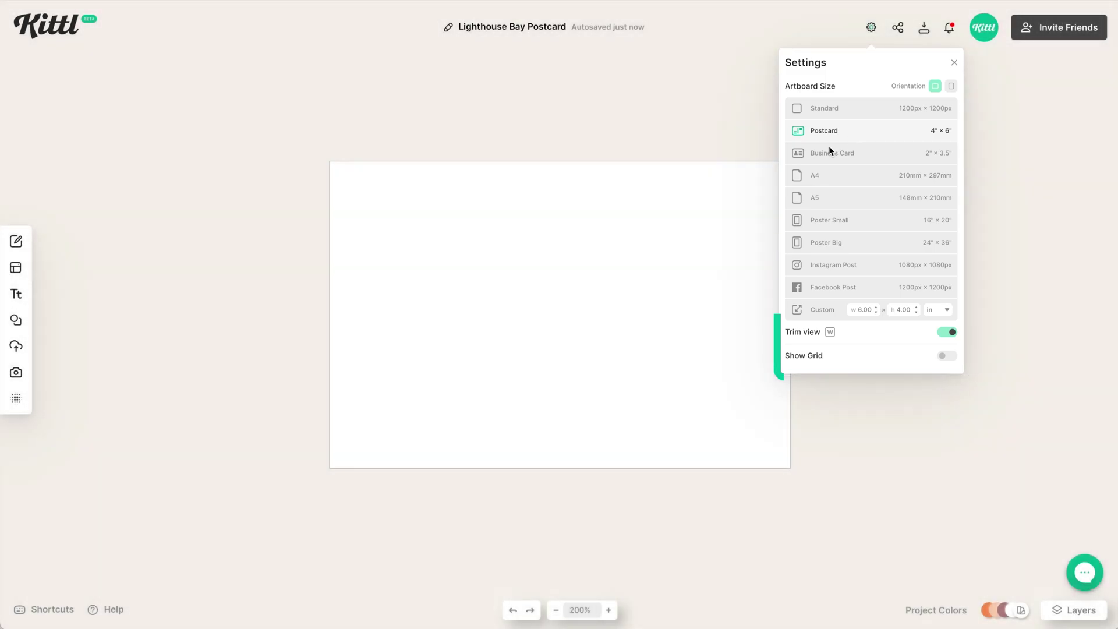
pyautogui.click(639, 296)
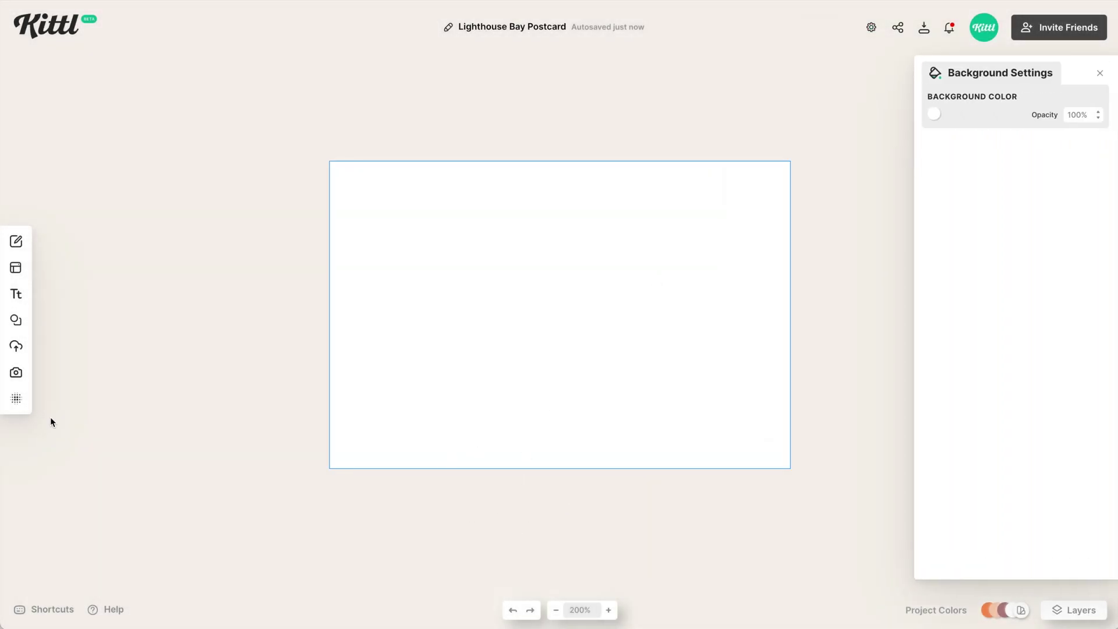
# - Add a square and stretch it into a full-width band across the postcard's lower part
pyautogui.click(46, 330)
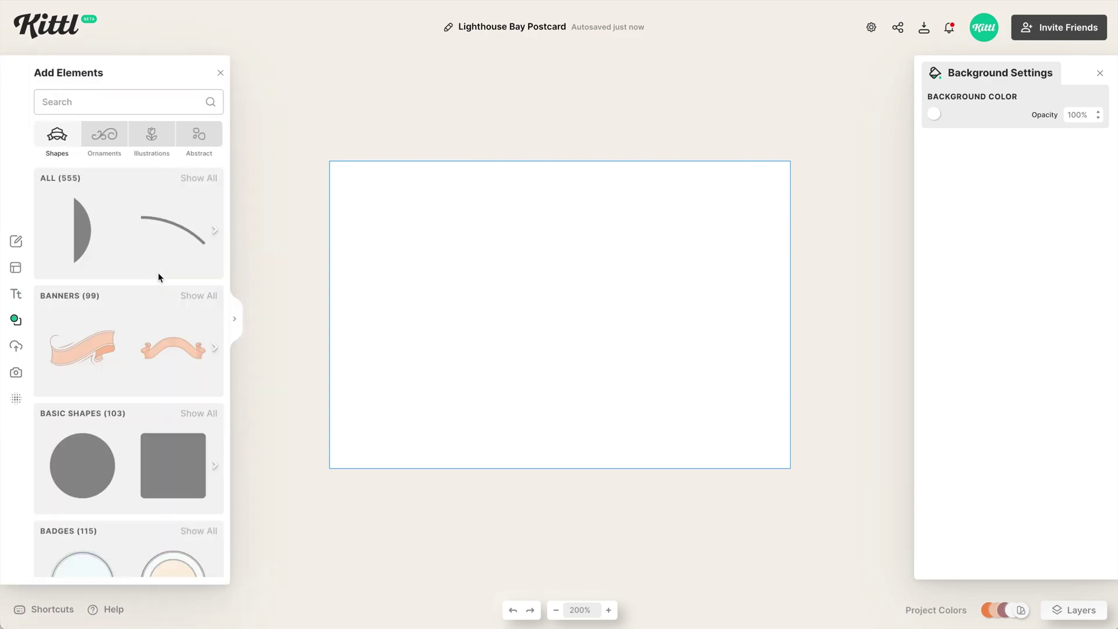
pyautogui.click(174, 472)
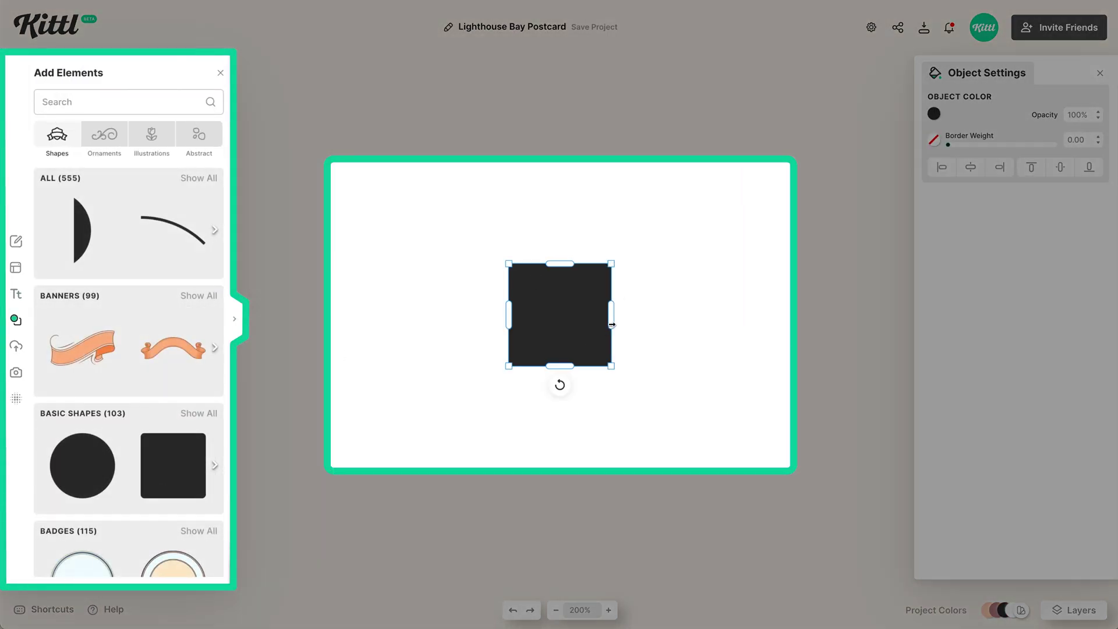
pyautogui.moveTo(760, 324); pyautogui.dragTo(816, 322)
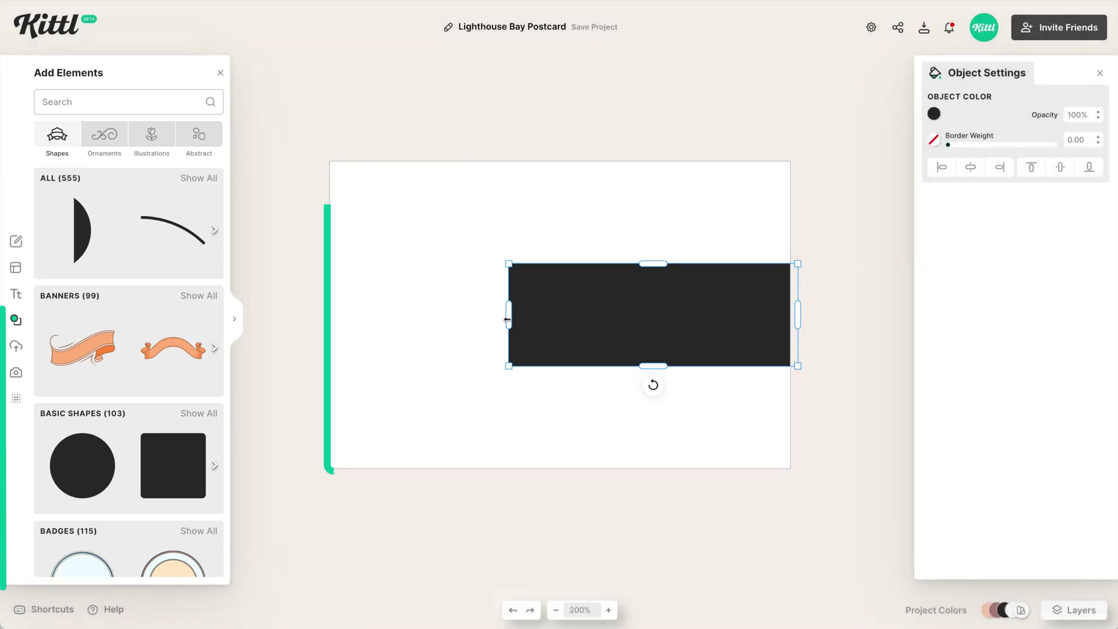
pyautogui.moveTo(509, 315); pyautogui.dragTo(326, 318)
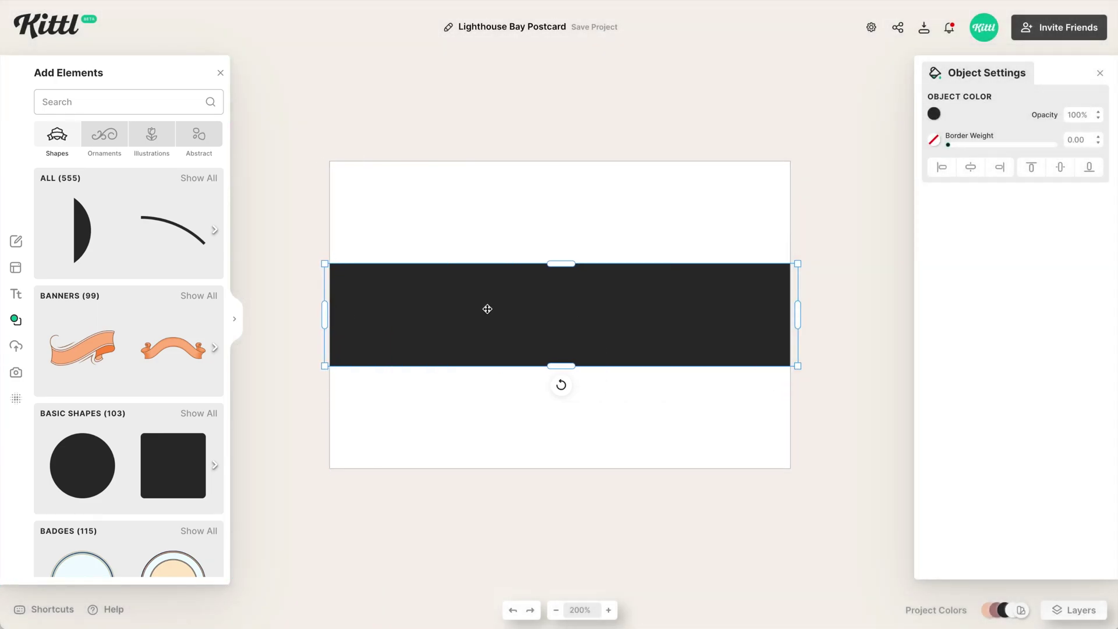
pyautogui.moveTo(488, 336); pyautogui.dragTo(492, 412)
pyautogui.moveTo(570, 370); pyautogui.dragTo(572, 330)
# - Colour the band palette green, make the background light mint green, and raise the band slightly
pyautogui.click(934, 114)
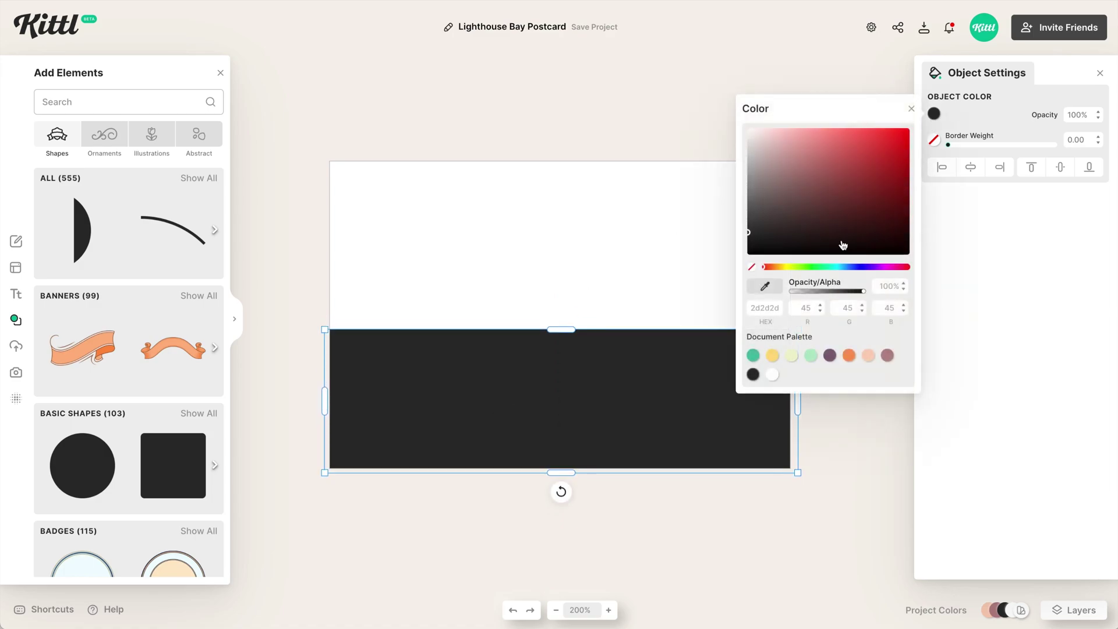
pyautogui.click(753, 356)
pyautogui.click(645, 254)
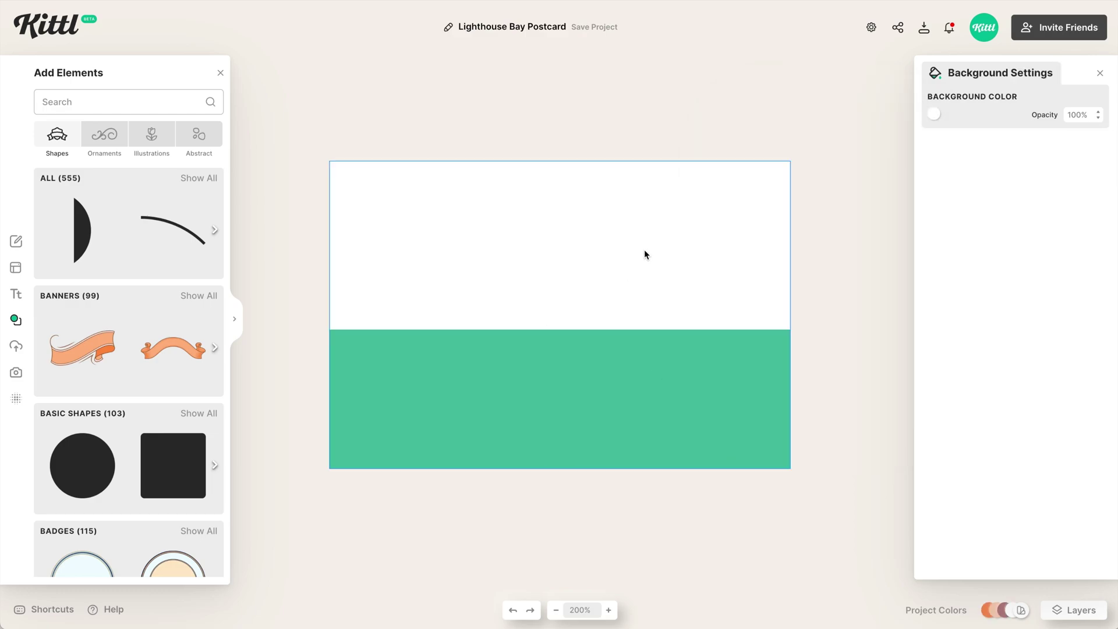
pyautogui.click(935, 115)
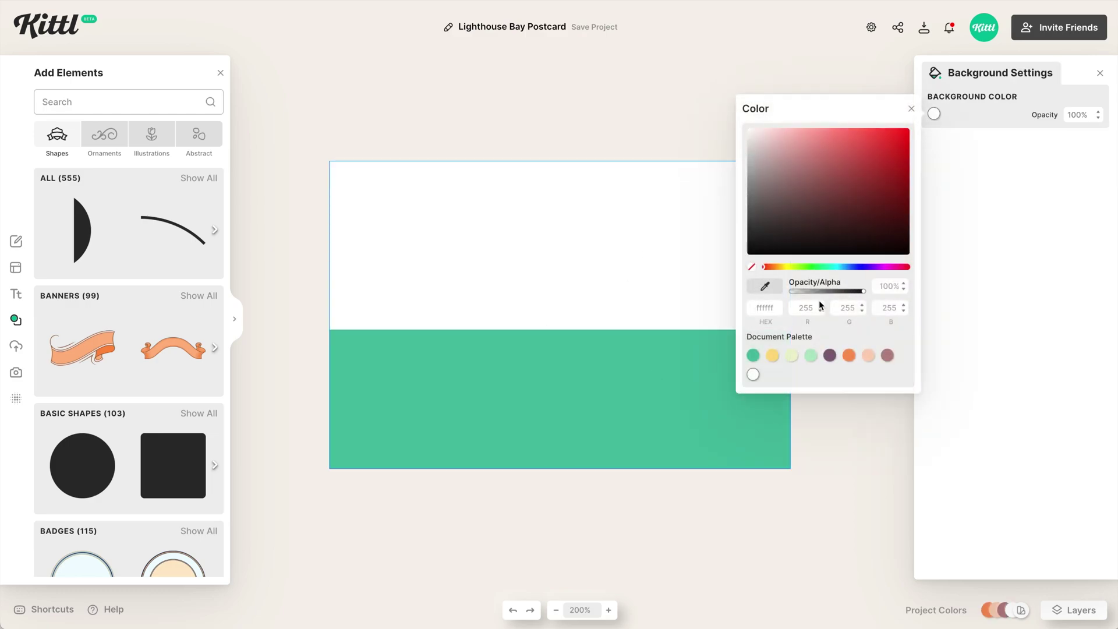
pyautogui.click(809, 360)
pyautogui.click(643, 391)
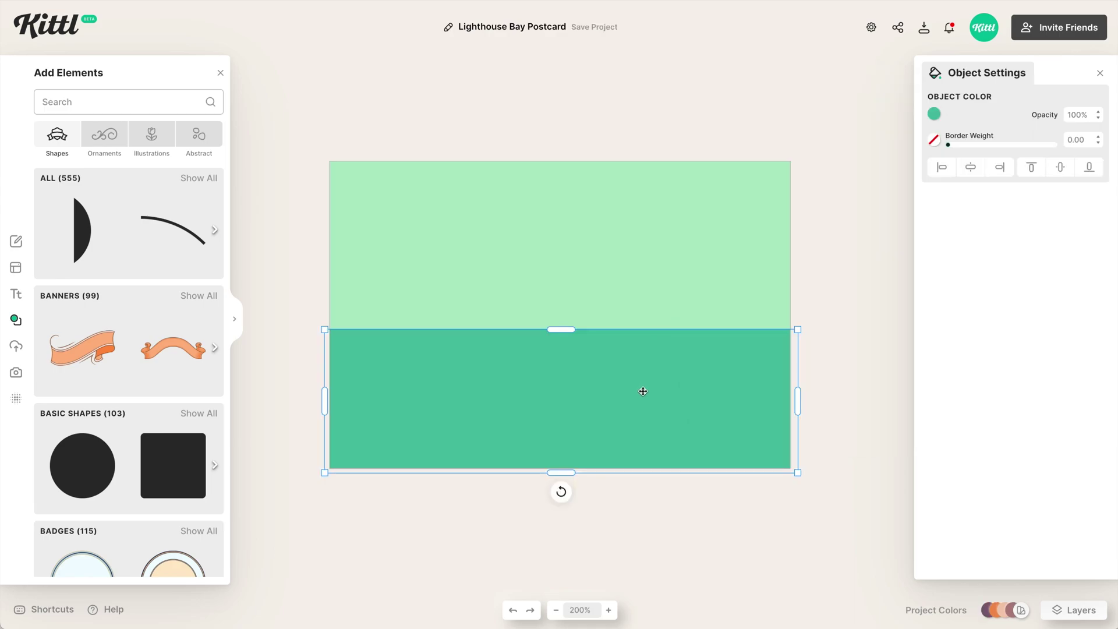
pyautogui.moveTo(564, 331); pyautogui.dragTo(564, 322)
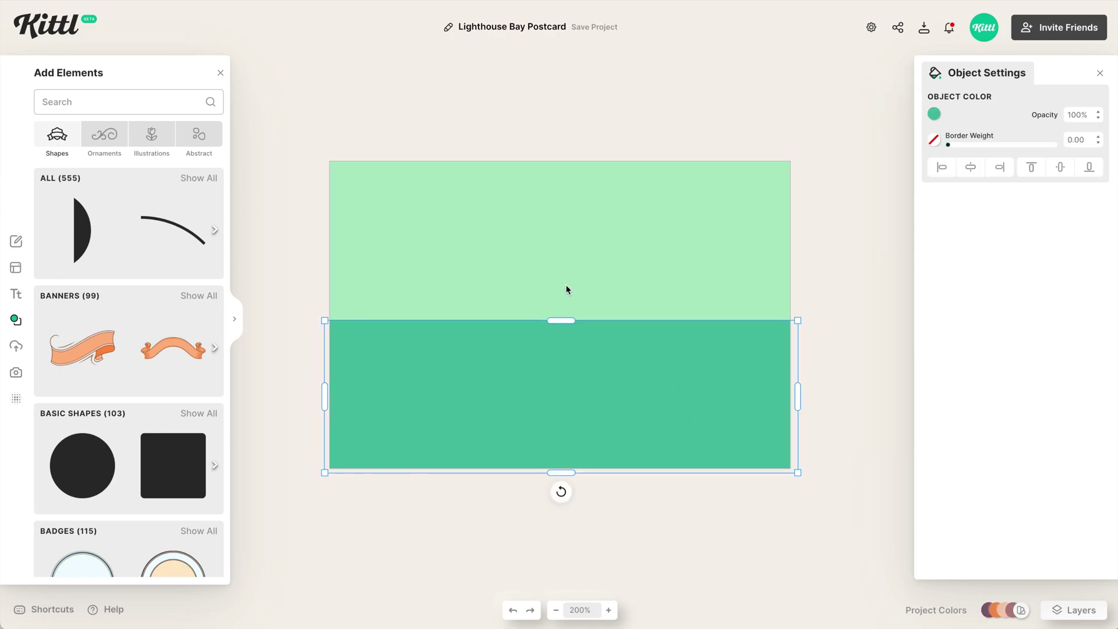
pyautogui.click(587, 246)
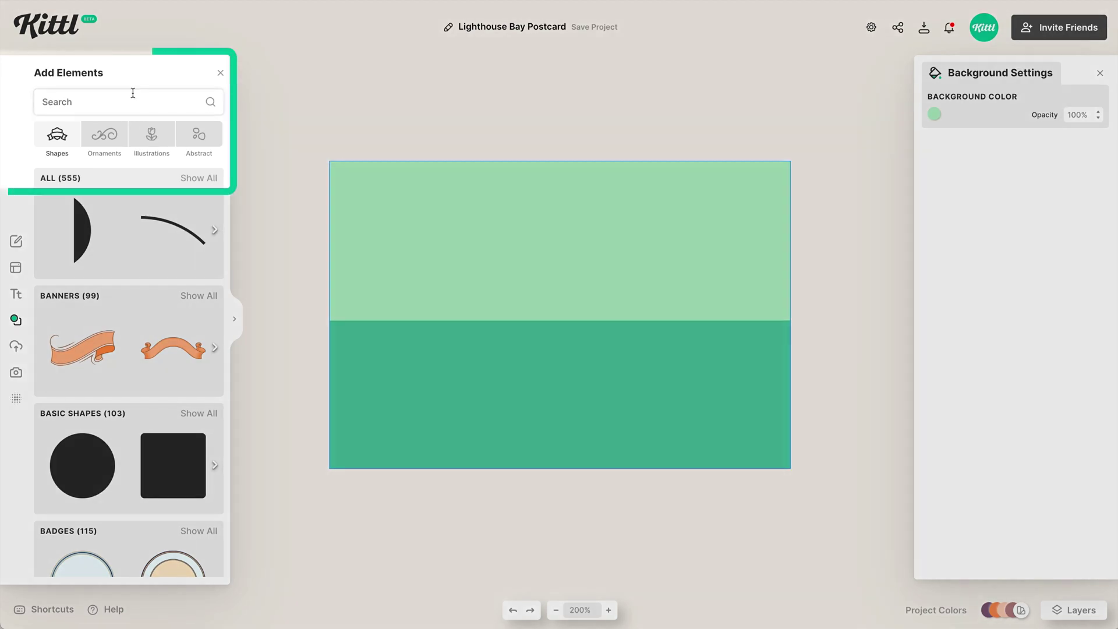
# - Search 'lighthouse' and place an enlarged island silhouette on the left of the horizon
pyautogui.click(133, 95)
pyautogui.write('l')
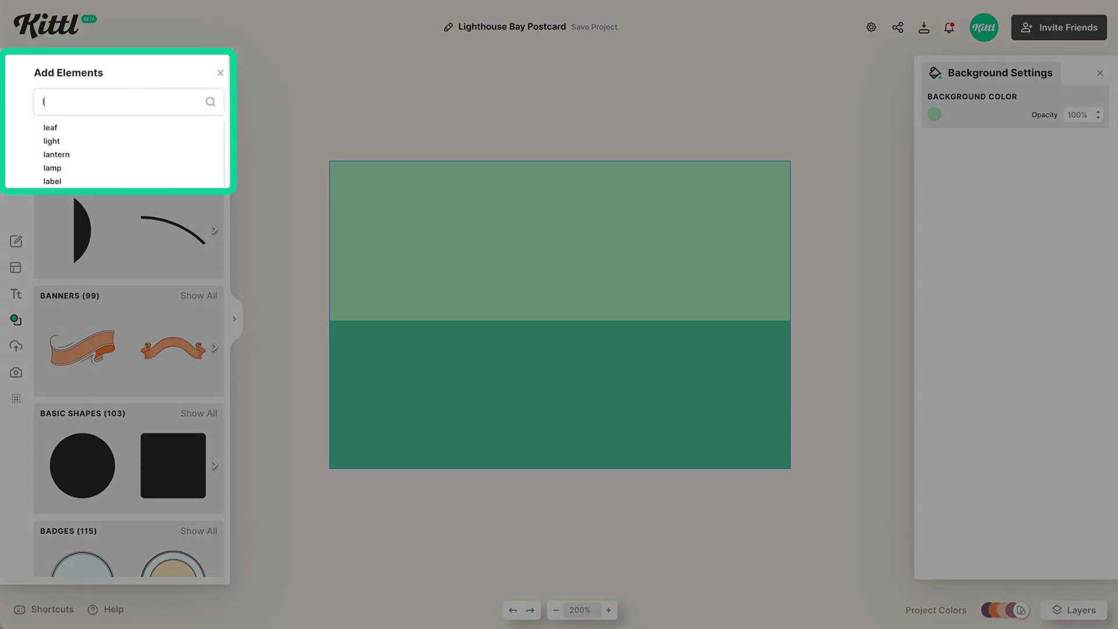
pyautogui.write('ighthouse')
pyautogui.press('Return')
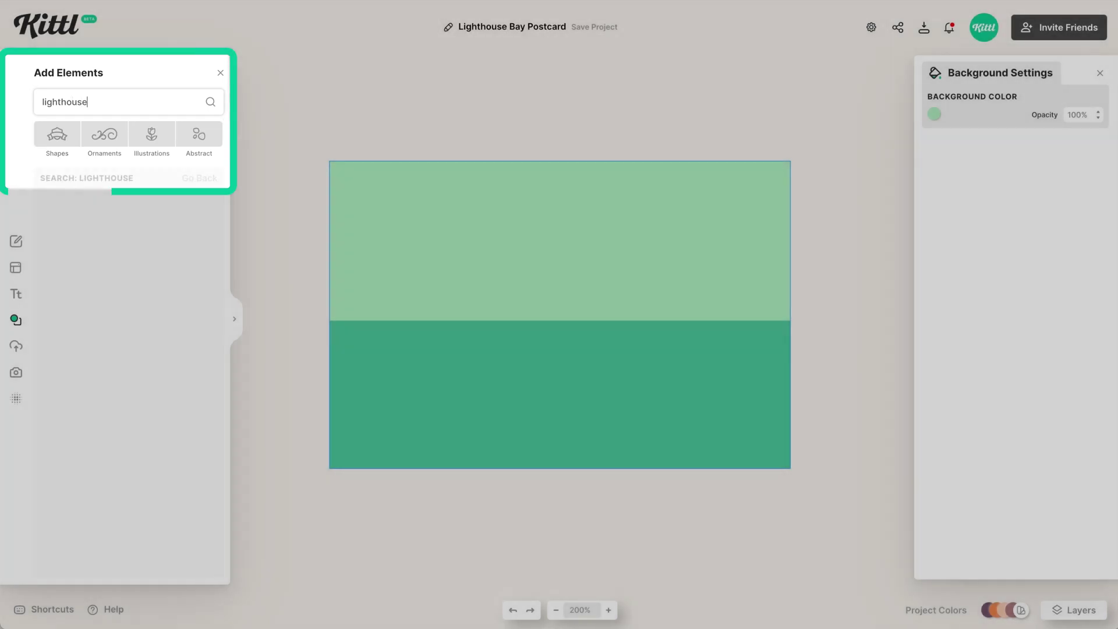
pyautogui.click(84, 232)
pyautogui.moveTo(784, 232); pyautogui.dragTo(869, 200)
pyautogui.moveTo(646, 311); pyautogui.dragTo(315, 338)
pyautogui.moveTo(596, 282); pyautogui.dragTo(710, 227)
pyautogui.moveTo(520, 324); pyautogui.dragTo(378, 323)
# - Recolour the silhouette palette purple and place a copy at the right edge
pyautogui.click(934, 114)
pyautogui.click(830, 356)
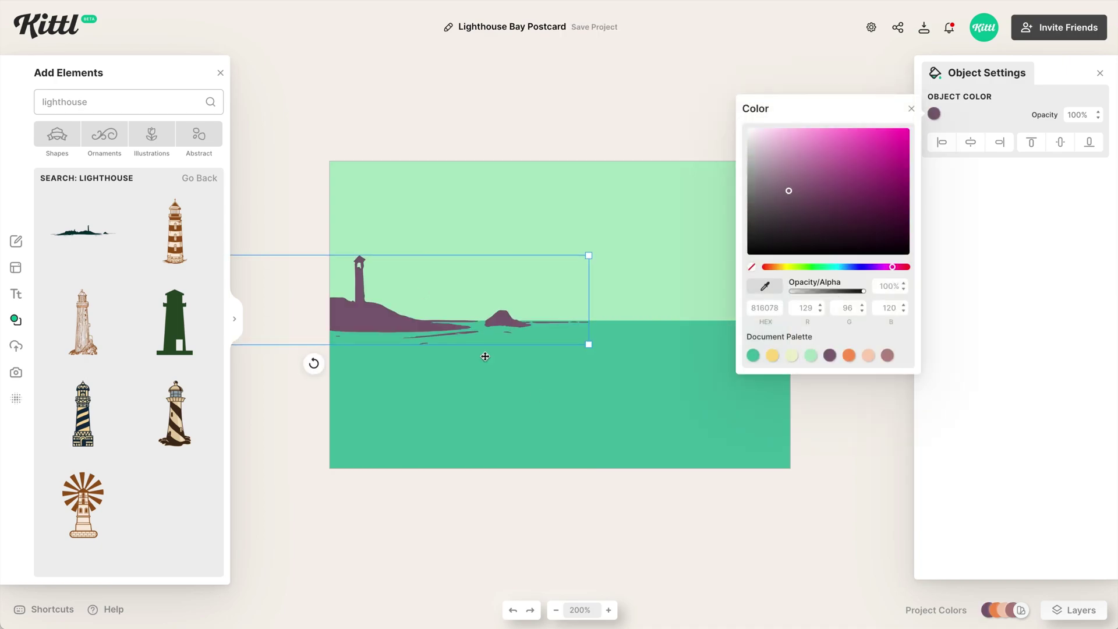
pyautogui.click(449, 327)
pyautogui.moveTo(449, 326); pyautogui.dragTo(781, 315)
pyautogui.click(655, 128)
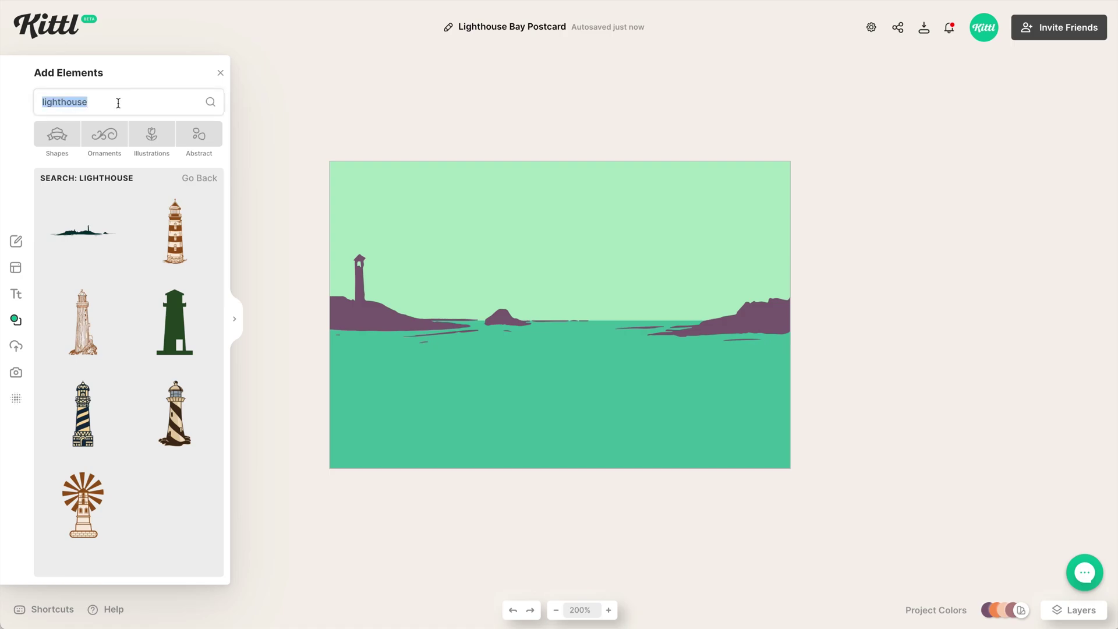
# - Search 'clouds' and place a cream wispy cloud in the right sky, with a copy upper left
pyautogui.write('clouds')
pyautogui.press('Return')
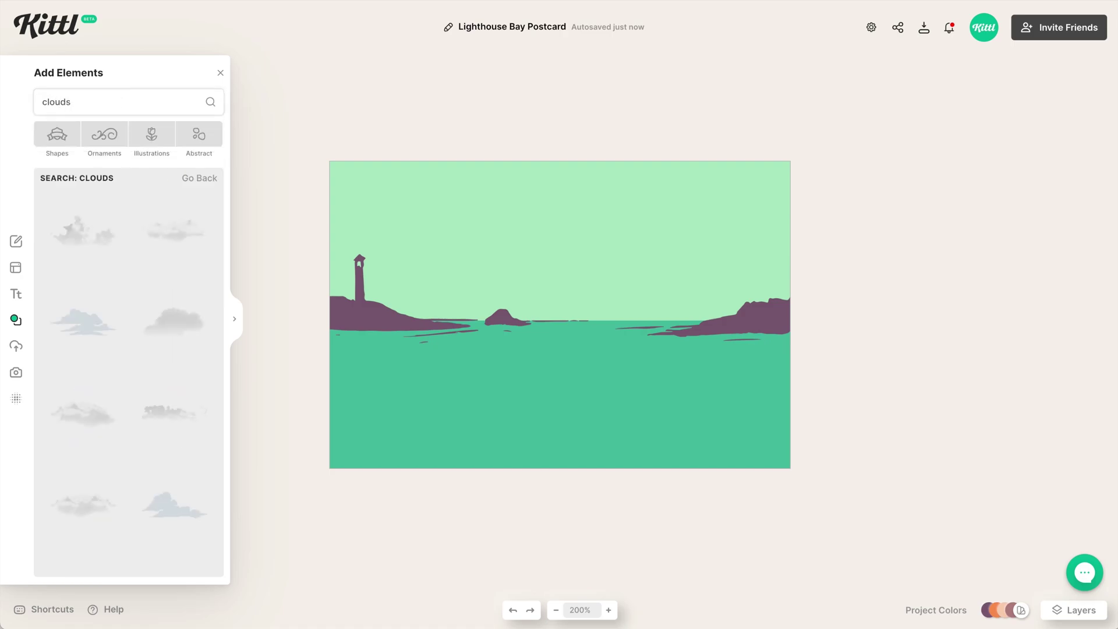
pyautogui.click(358, 99)
pyautogui.press('+')
pyautogui.scroll(-5, 138, 324)
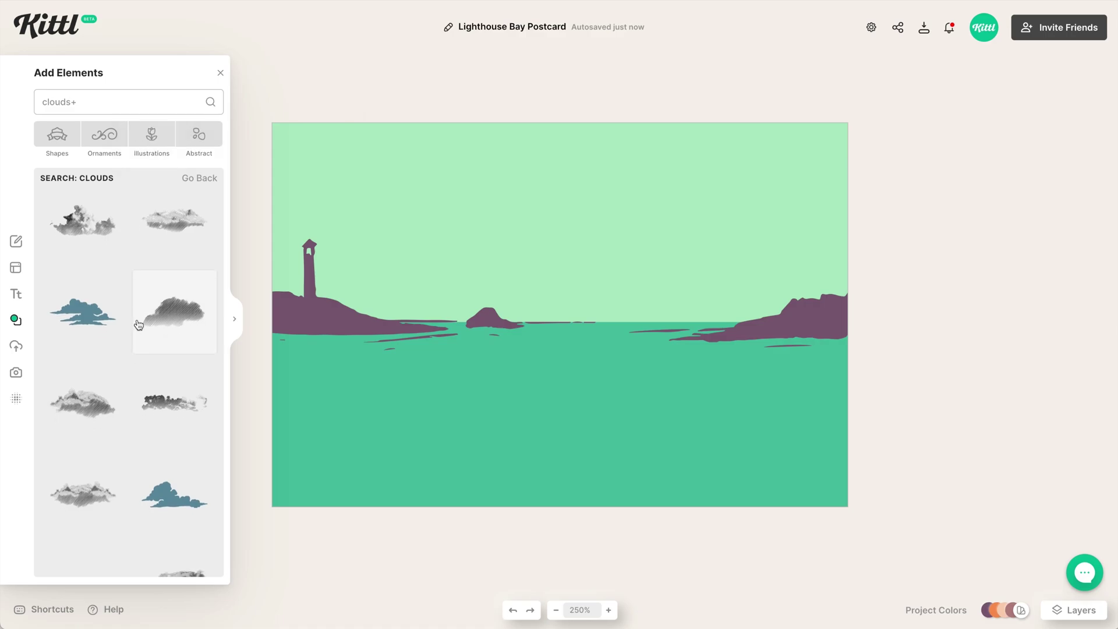
pyautogui.click(174, 254)
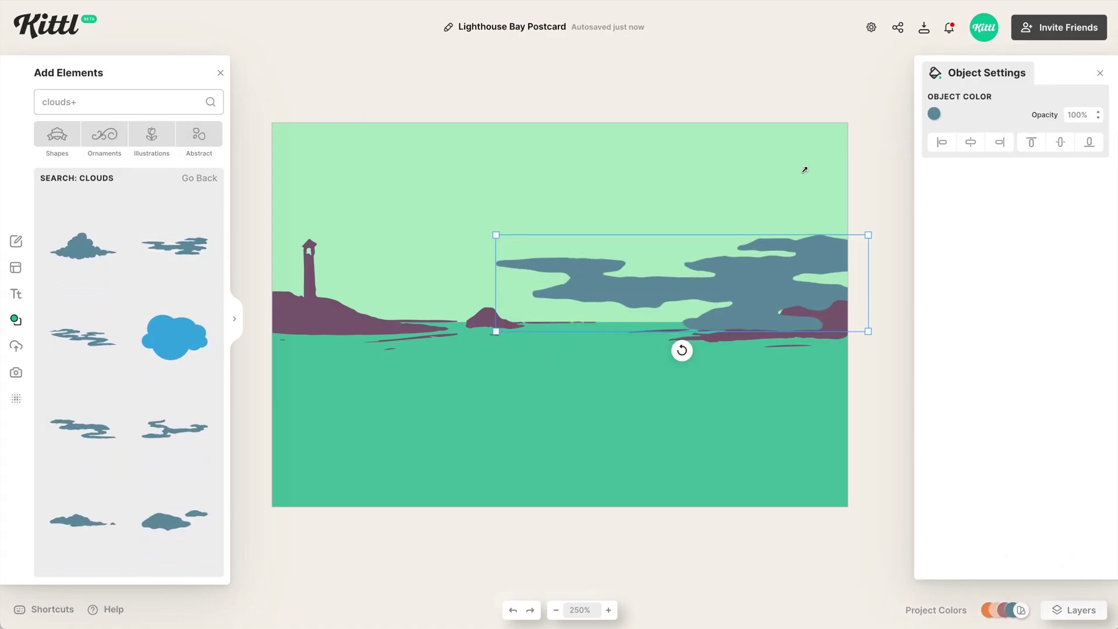
pyautogui.moveTo(699, 280); pyautogui.dragTo(739, 188)
pyautogui.click(935, 114)
pyautogui.click(792, 356)
pyautogui.moveTo(641, 205); pyautogui.dragTo(661, 205)
pyautogui.moveTo(661, 204); pyautogui.dragTo(333, 203)
pyautogui.moveTo(412, 154); pyautogui.dragTo(433, 135)
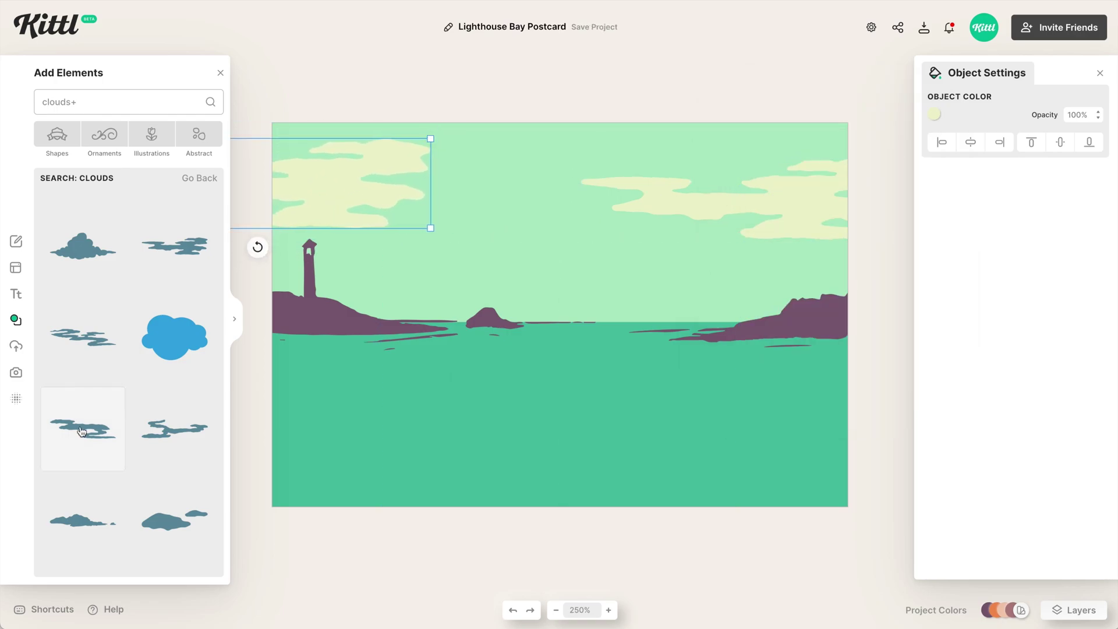
# - Replace the upper-left cloud with a different cream cloud shape, sized to fit
pyautogui.click(175, 521)
pyautogui.click(375, 180)
pyautogui.press('Delete')
pyautogui.click(548, 318)
pyautogui.moveTo(622, 298); pyautogui.dragTo(328, 197)
pyautogui.click(934, 115)
pyautogui.click(792, 356)
pyautogui.moveTo(477, 239); pyautogui.dragTo(451, 232)
pyautogui.click(537, 121)
# - Add light green wave lines to the lower-left sea and a horizontally flipped copy on the right
pyautogui.scroll(-5, 158, 450)
pyautogui.click(177, 432)
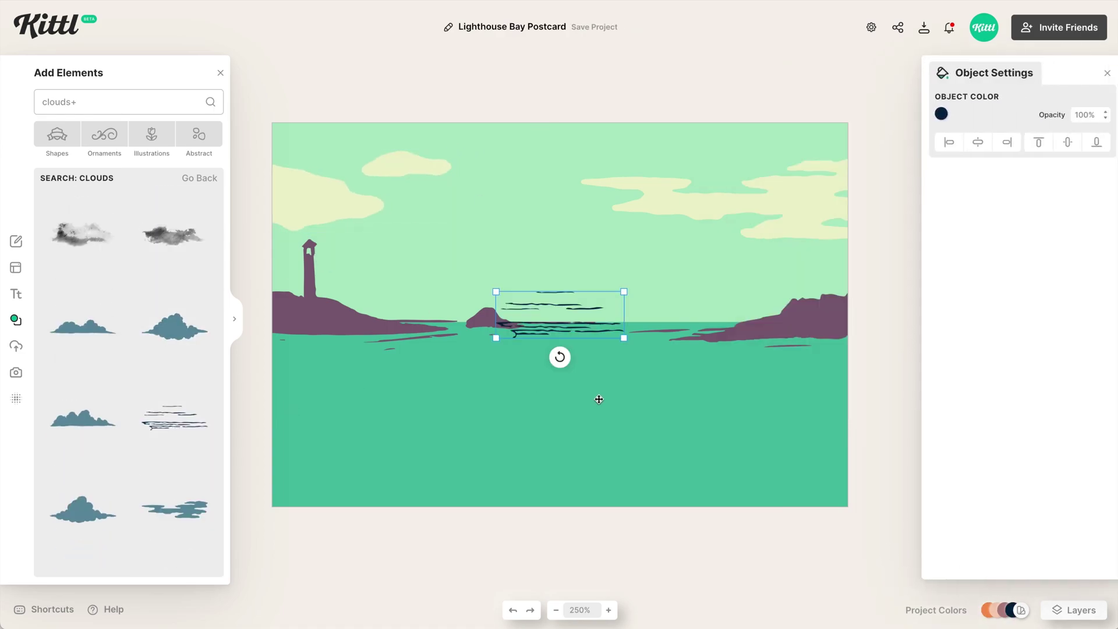
pyautogui.moveTo(626, 339); pyautogui.dragTo(713, 371)
pyautogui.moveTo(621, 352); pyautogui.dragTo(361, 411)
pyautogui.click(935, 115)
pyautogui.click(810, 356)
pyautogui.click(409, 397)
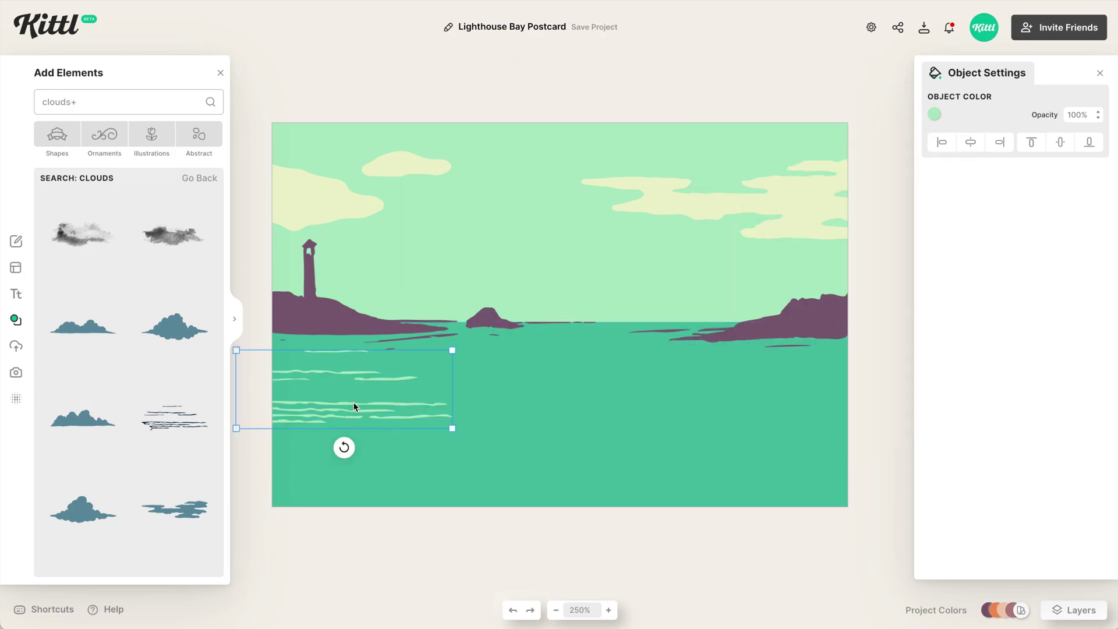
pyautogui.moveTo(344, 407); pyautogui.dragTo(840, 413)
pyautogui.rightClick(817, 442)
pyautogui.click(852, 529)
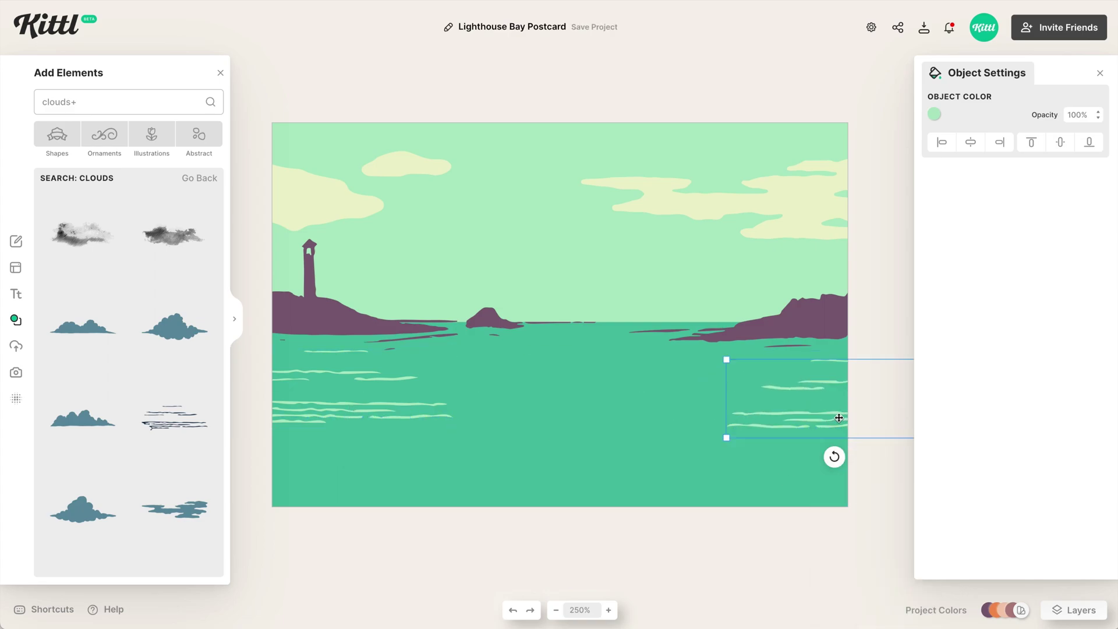
# - Reposition the wave lines at the bottom left and add a smaller copy mid-sea
pyautogui.scroll(8, 156, 448)
pyautogui.scroll(-15, 156, 448)
pyautogui.scroll(9, 156, 446)
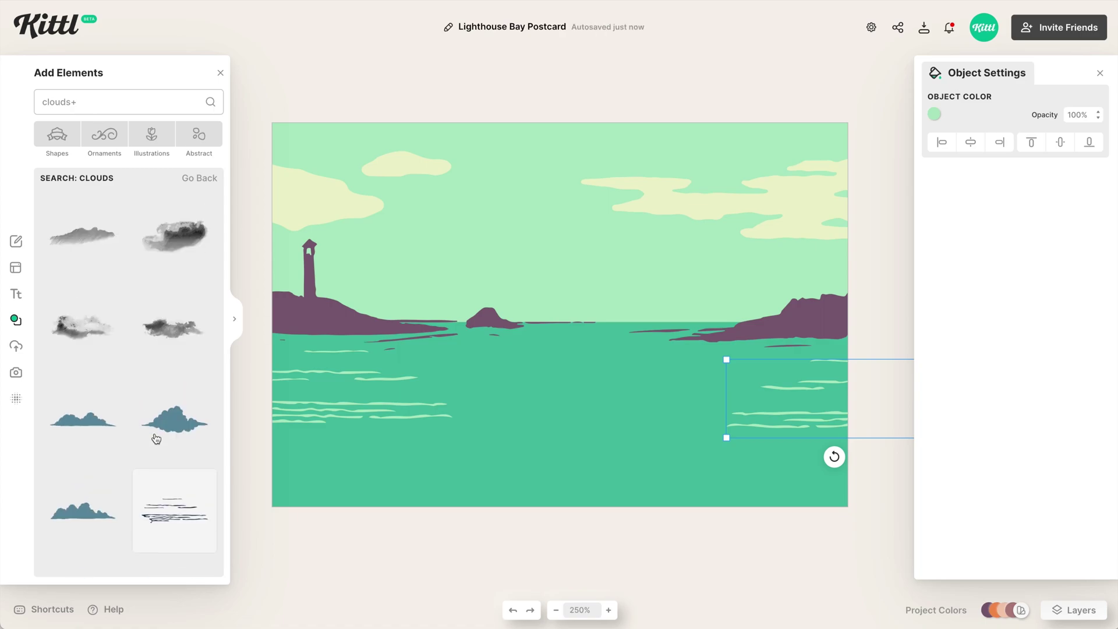
pyautogui.scroll(5, 156, 438)
pyautogui.moveTo(813, 414); pyautogui.dragTo(276, 500)
pyautogui.moveTo(395, 504); pyautogui.dragTo(348, 516)
pyautogui.moveTo(361, 455); pyautogui.dragTo(421, 436)
pyautogui.moveTo(403, 497); pyautogui.dragTo(410, 512)
pyautogui.click(521, 508)
pyautogui.click(336, 478)
pyautogui.moveTo(336, 478); pyautogui.dragTo(672, 368)
pyautogui.moveTo(764, 339); pyautogui.dragTo(644, 377)
# - Search for 'sun' and add the concentric red-yellow sun element
pyautogui.click(874, 273)
pyautogui.tripleClick(98, 105)
pyautogui.write('sun')
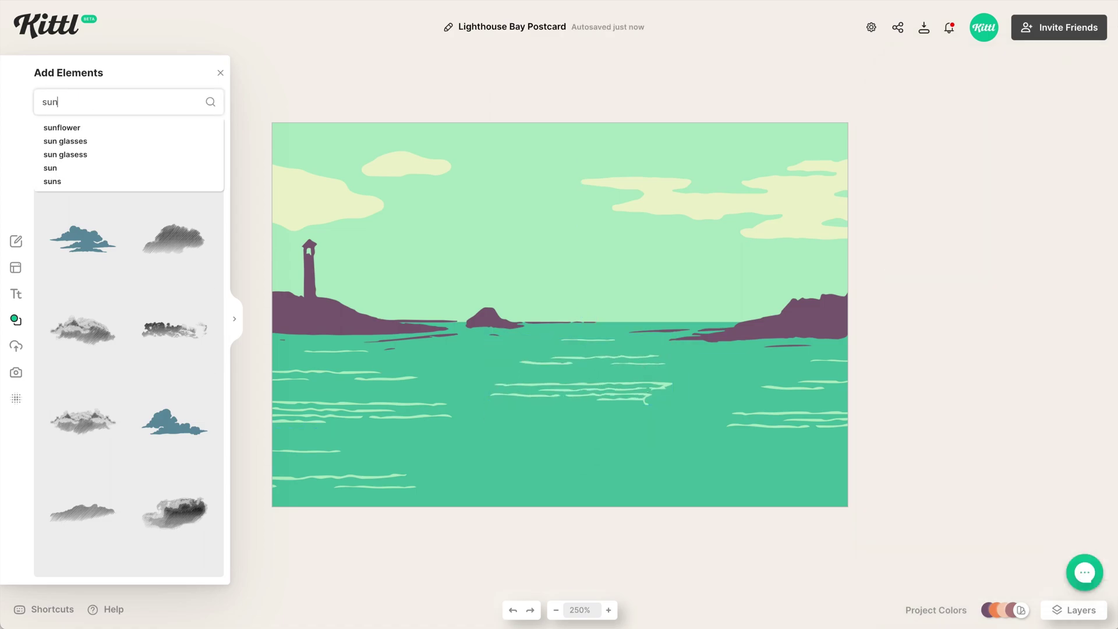
pyautogui.press('Return')
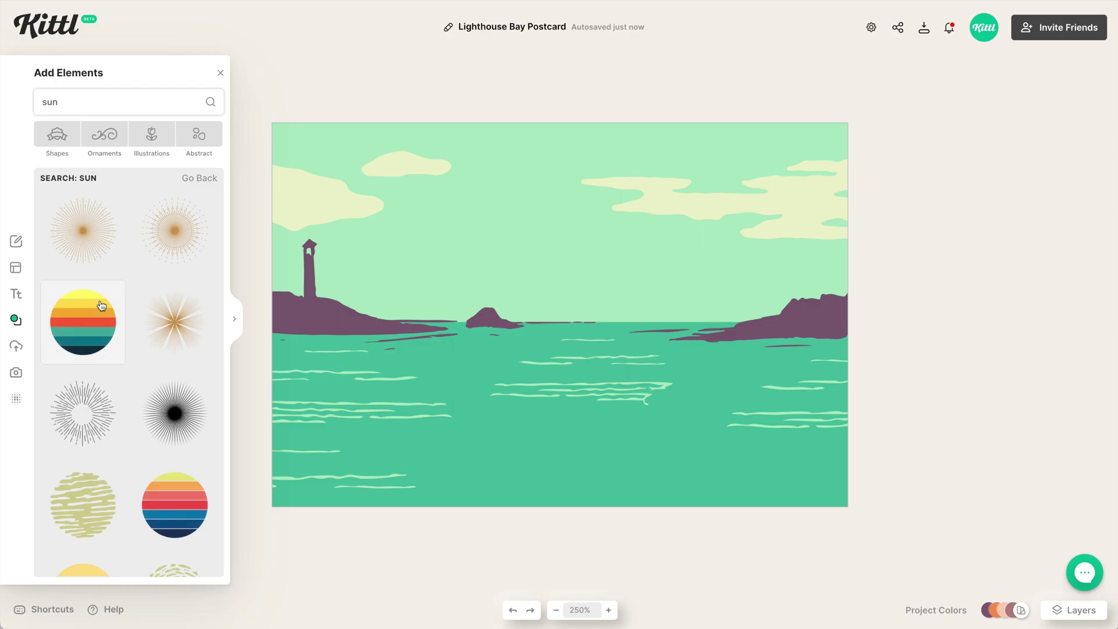
pyautogui.scroll(-1, 102, 305)
pyautogui.scroll(-2, 102, 306)
pyautogui.scroll(2, 102, 305)
pyautogui.scroll(-6, 102, 306)
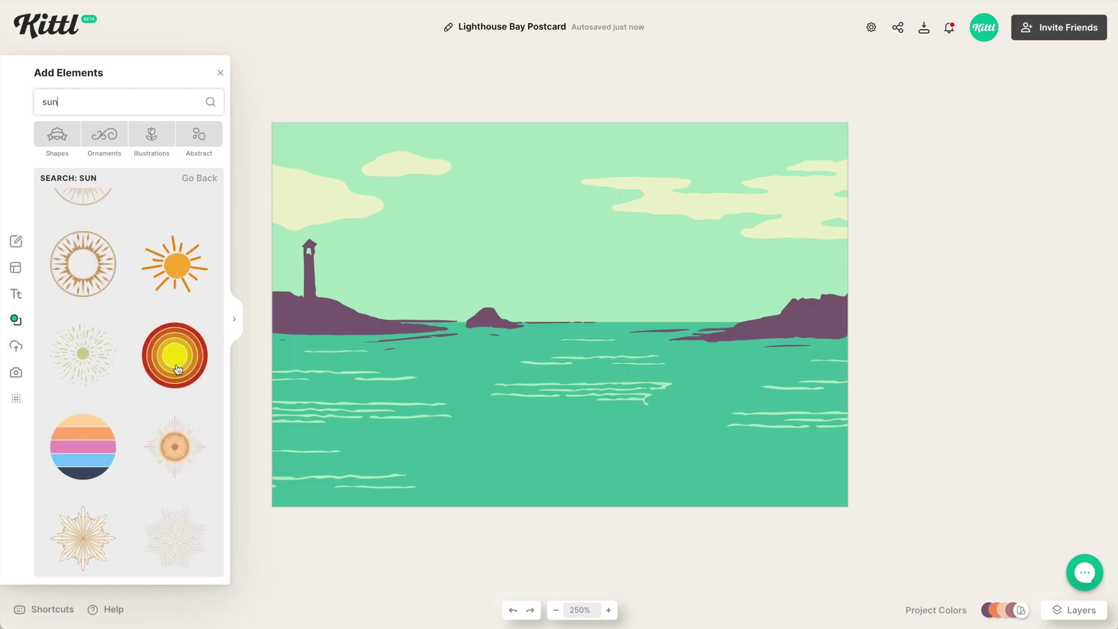
pyautogui.click(173, 341)
# - Recolour the sun's centre and every ring light yellow
pyautogui.click(1011, 114)
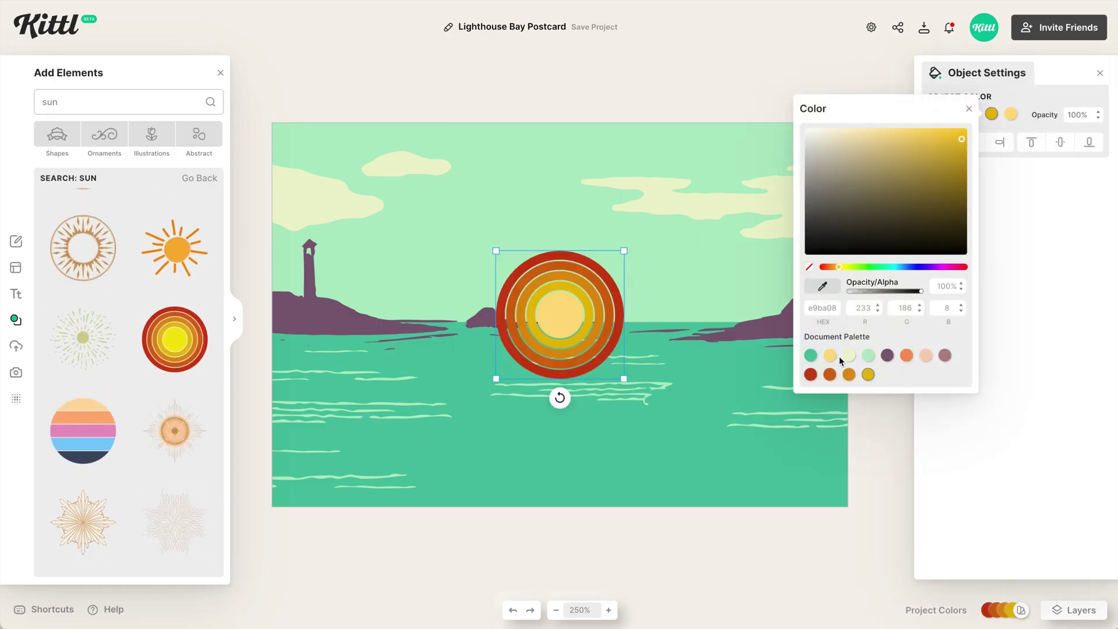
pyautogui.click(830, 355)
pyautogui.press('super+plus')
pyautogui.click(1016, 100)
pyautogui.click(972, 114)
pyautogui.click(811, 356)
pyautogui.click(951, 112)
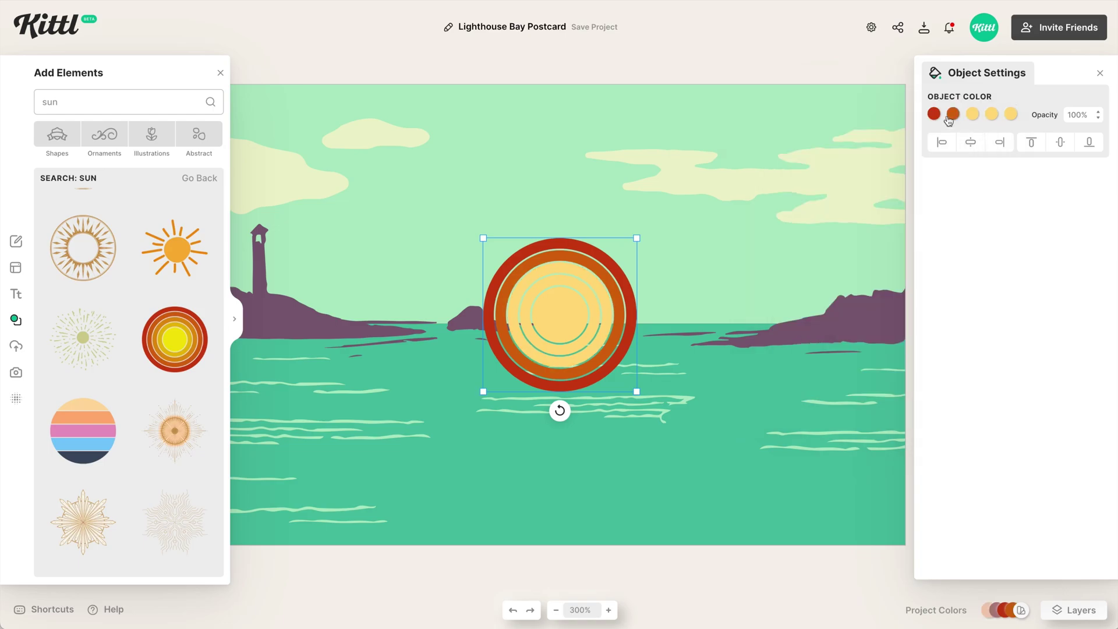
pyautogui.click(953, 114)
pyautogui.click(792, 356)
pyautogui.click(982, 106)
pyautogui.click(934, 114)
pyautogui.click(773, 356)
# - Shrink the sun into the upper sky and bring the cloud to the front, over it
pyautogui.moveTo(580, 318); pyautogui.dragTo(623, 228)
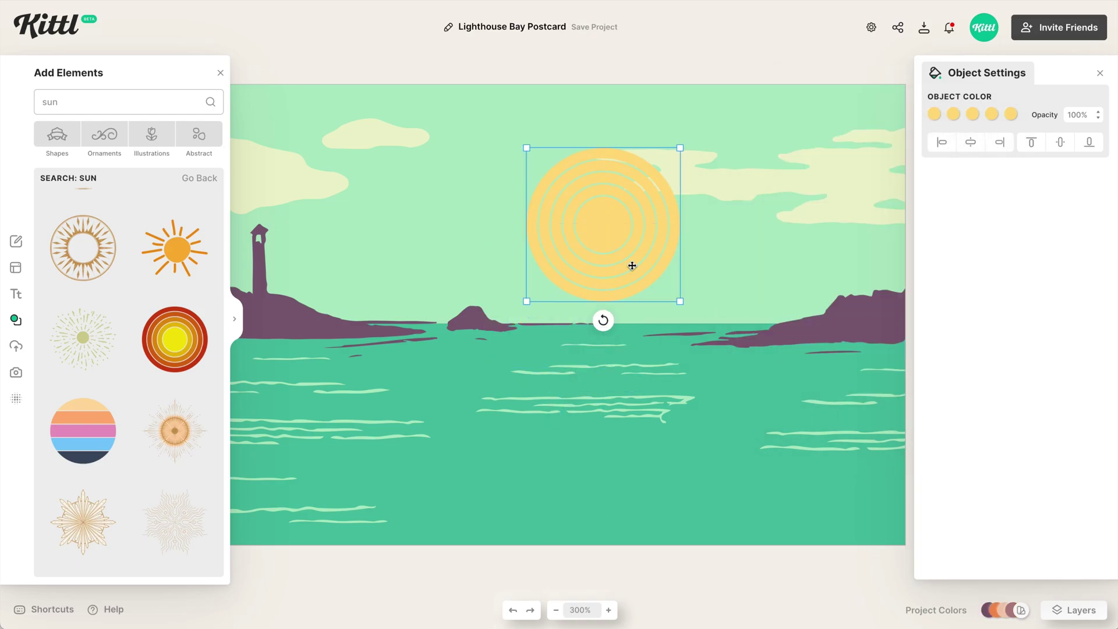
pyautogui.moveTo(679, 301); pyautogui.dragTo(619, 240)
pyautogui.moveTo(572, 192); pyautogui.dragTo(595, 147)
pyautogui.rightClick(708, 183)
pyautogui.click(738, 340)
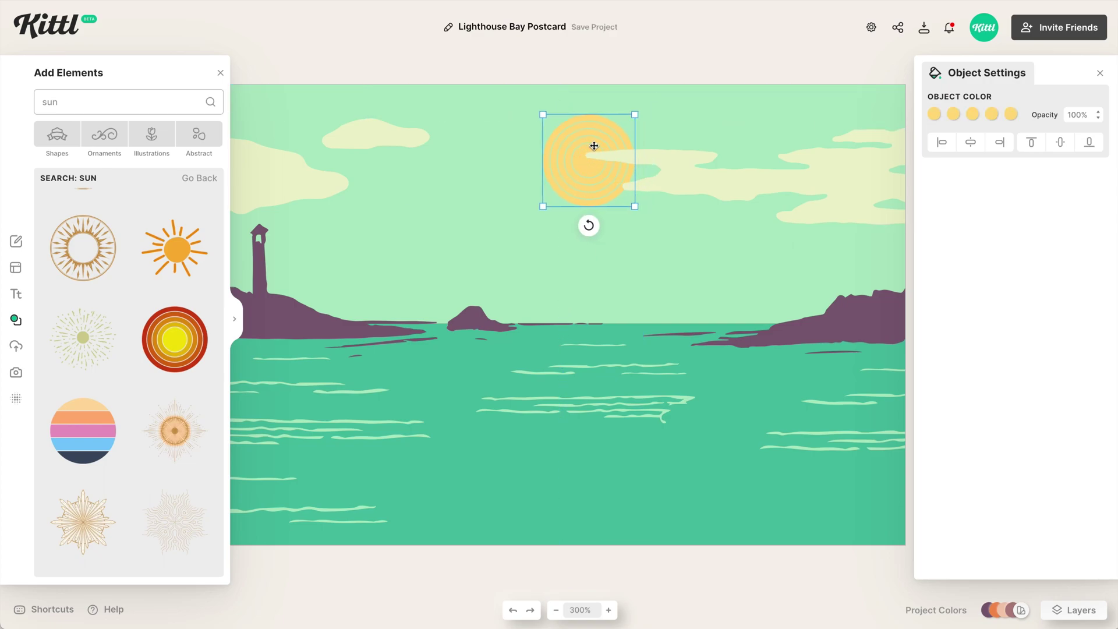
pyautogui.click(696, 58)
pyautogui.hotkey('ctrl', '-')
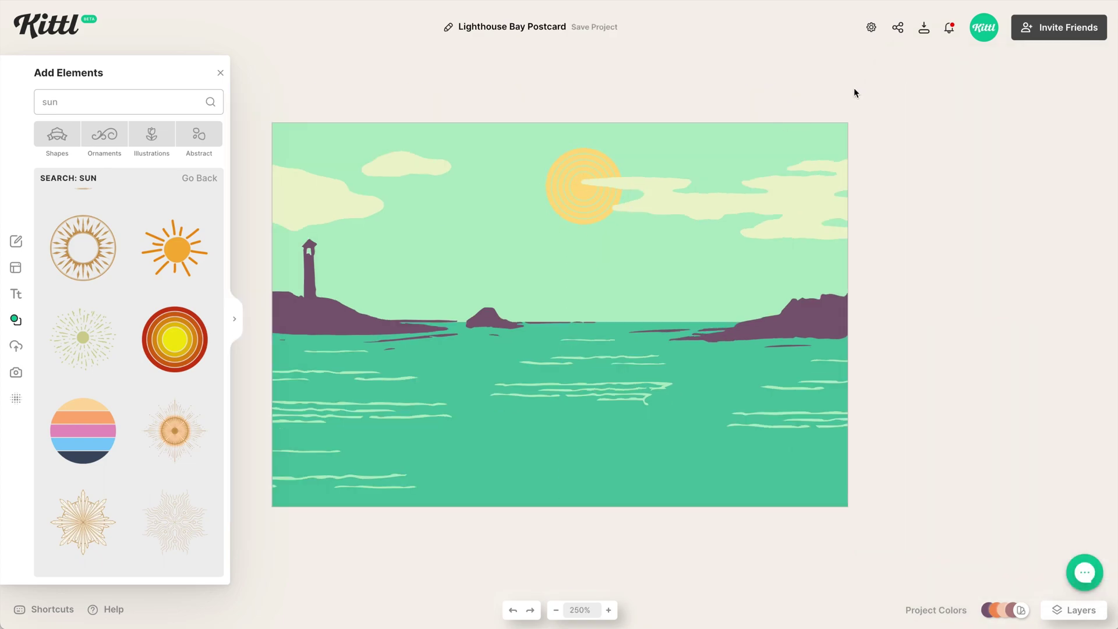
pyautogui.moveTo(854, 88); pyautogui.dragTo(249, 556)
# - Select all scene elements and rename their group to 'background' in the Layers list
pyautogui.click(895, 537)
pyautogui.press('w')
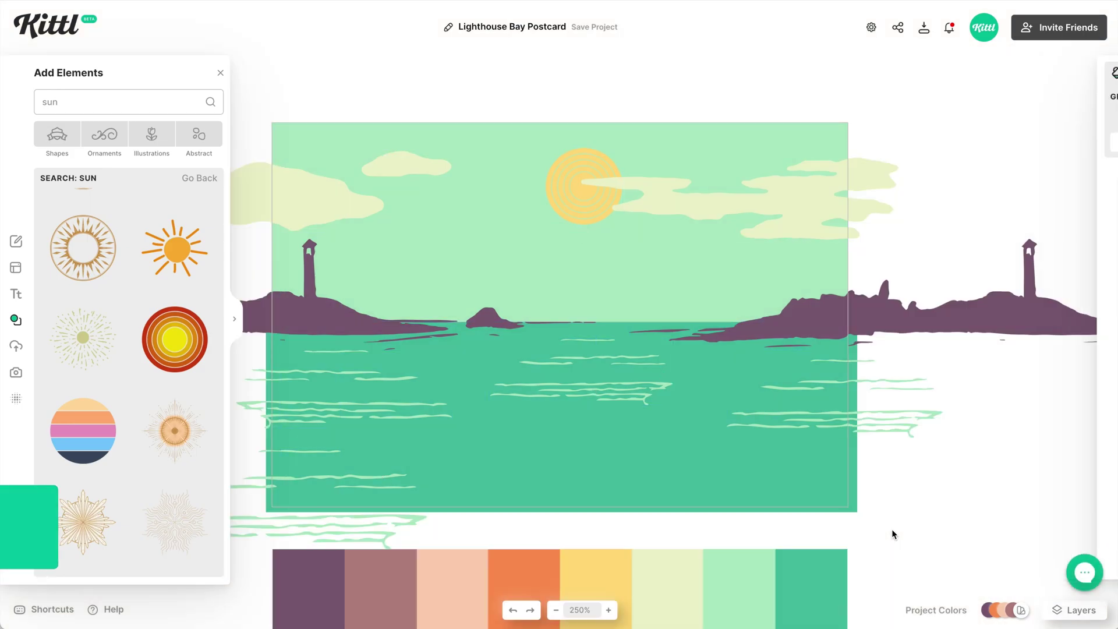
pyautogui.moveTo(233, 125); pyautogui.dragTo(251, 85)
pyautogui.press('w')
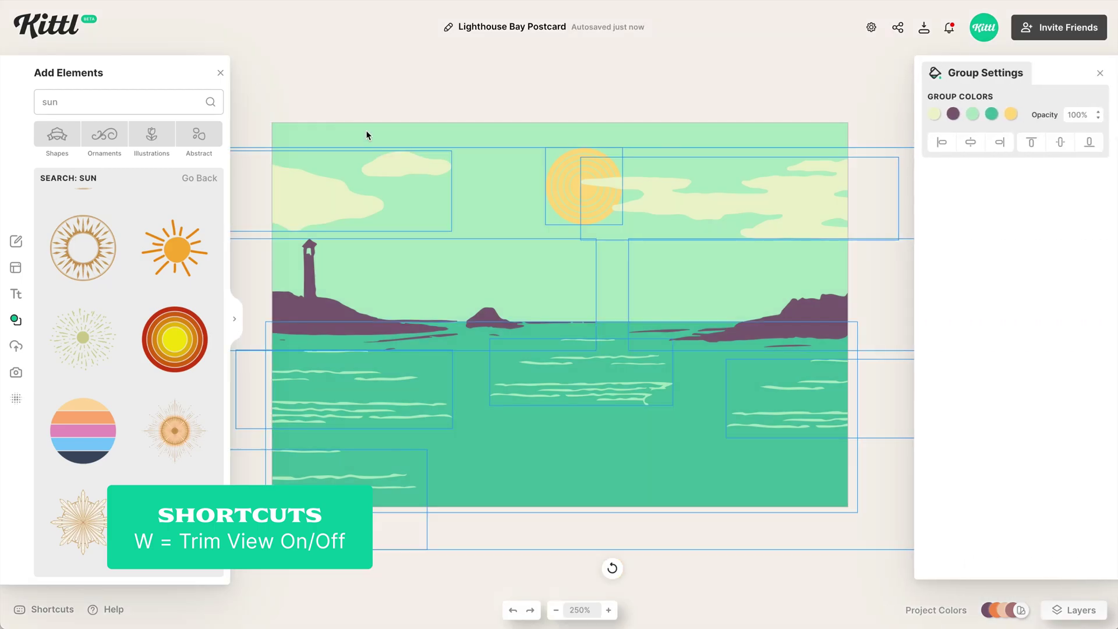
pyautogui.click(1076, 610)
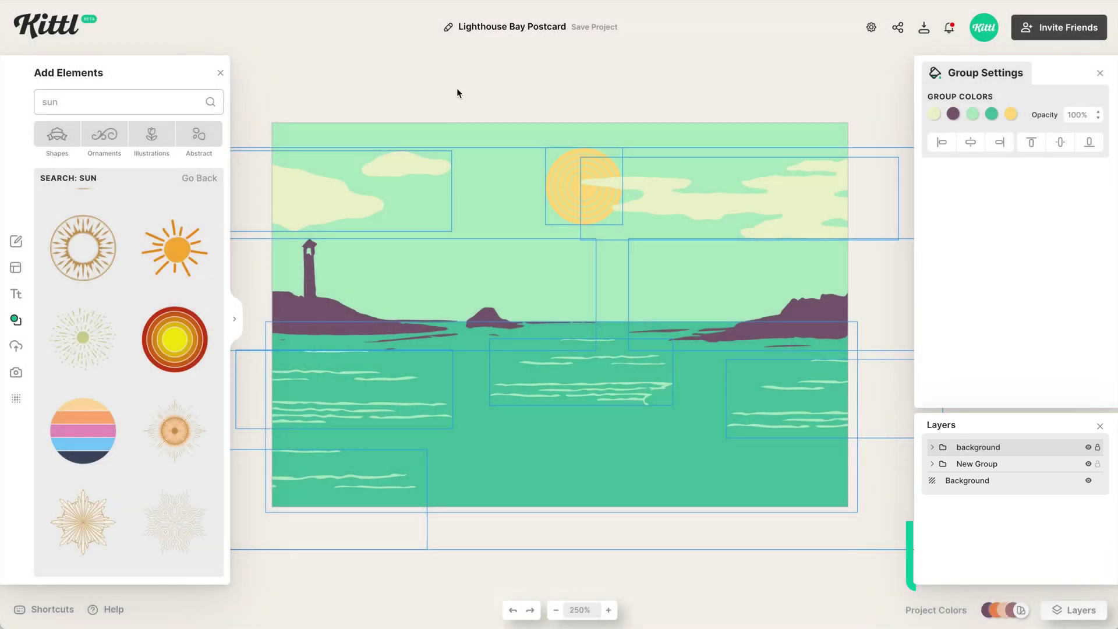
pyautogui.click(458, 86)
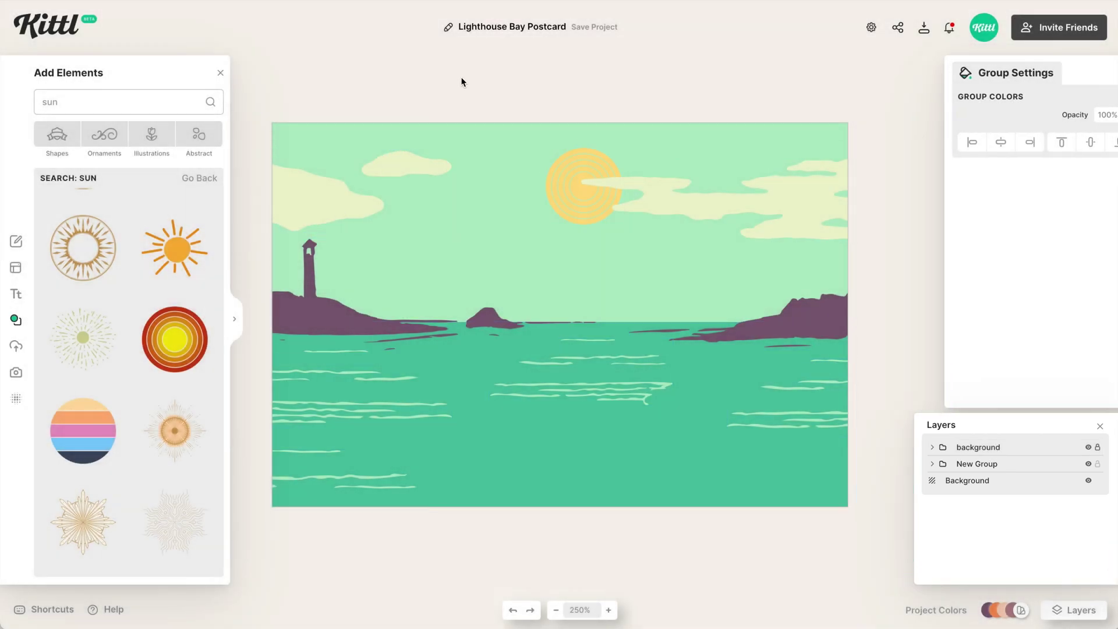
# - Add a 'LIGHTHOUSE' headline, widened to one line and coloured light yellow
pyautogui.click(17, 294)
pyautogui.click(130, 108)
pyautogui.write('L')
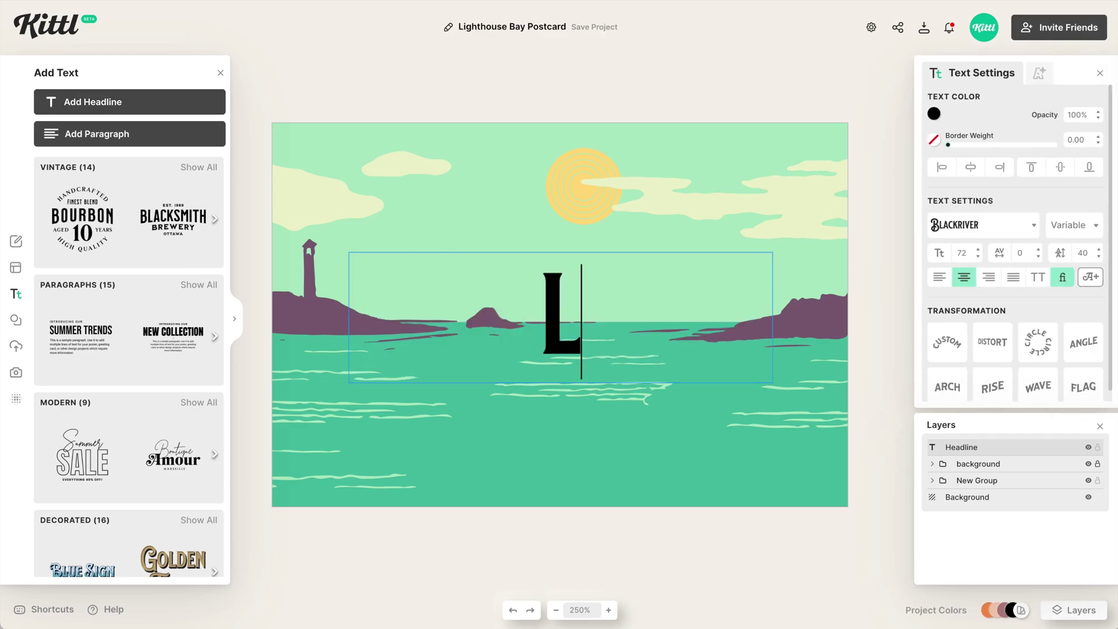
pyautogui.write('IGHTHOUS')
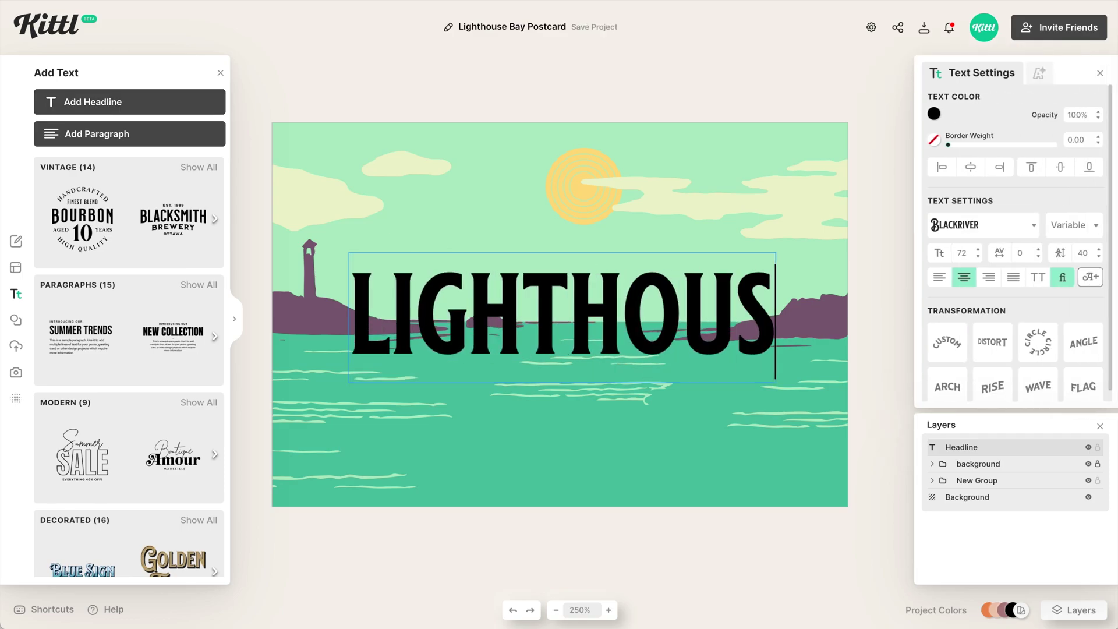
pyautogui.write('E')
pyautogui.click(795, 101)
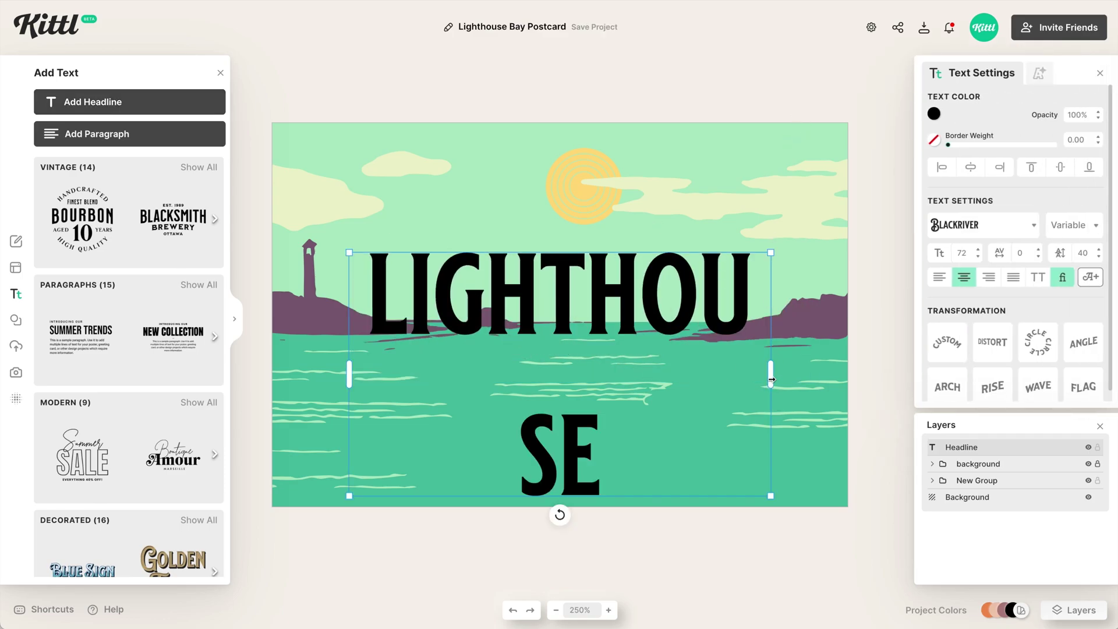
pyautogui.moveTo(789, 378); pyautogui.dragTo(815, 371)
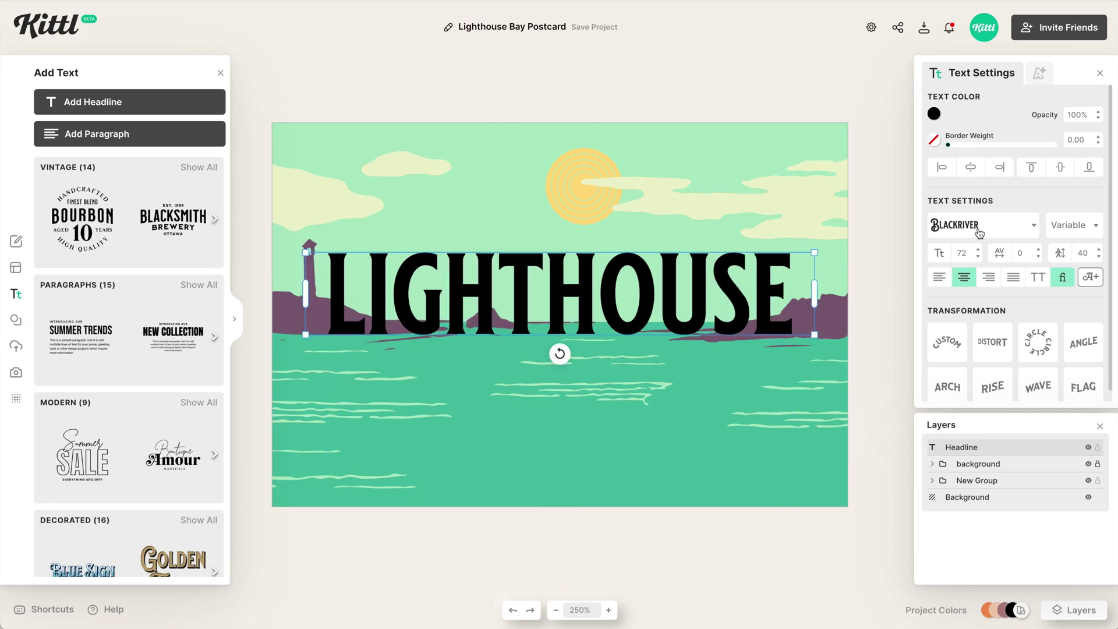
pyautogui.click(934, 115)
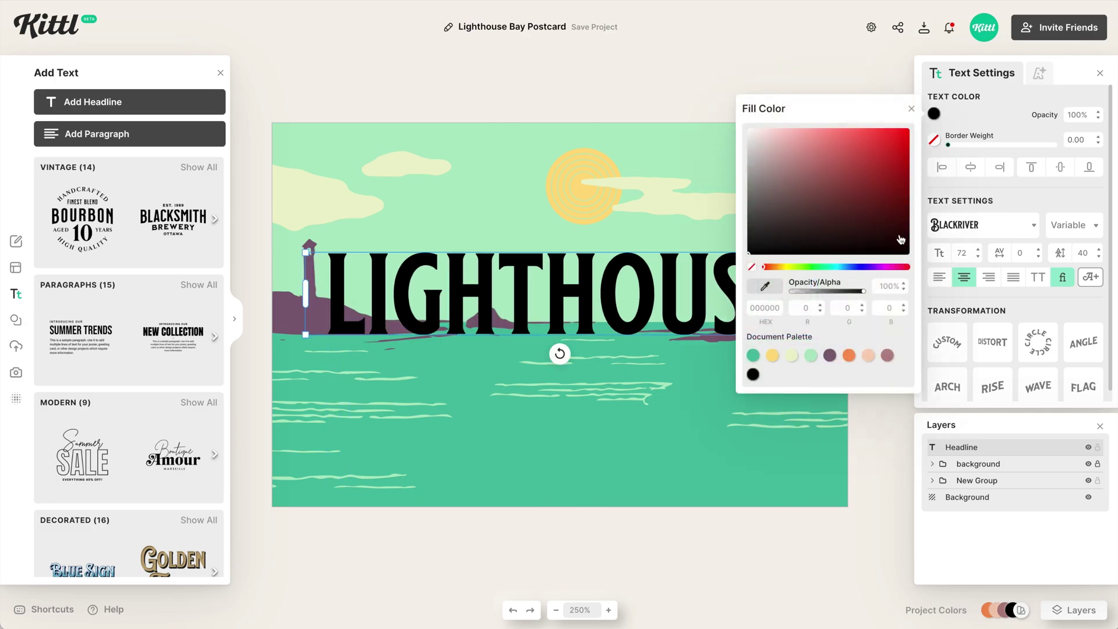
pyautogui.click(773, 355)
# - Set the headline in Anton uppercase, centred across the horizon and slightly enlarged
pyautogui.click(978, 227)
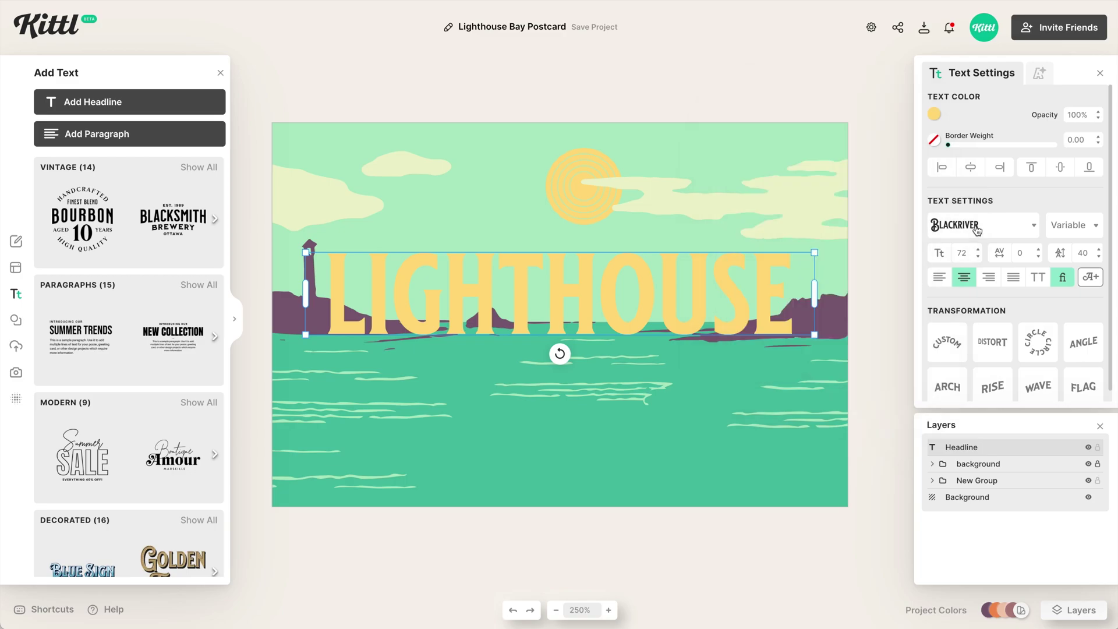
pyautogui.moveTo(700, 310); pyautogui.dragTo(700, 418)
pyautogui.click(993, 233)
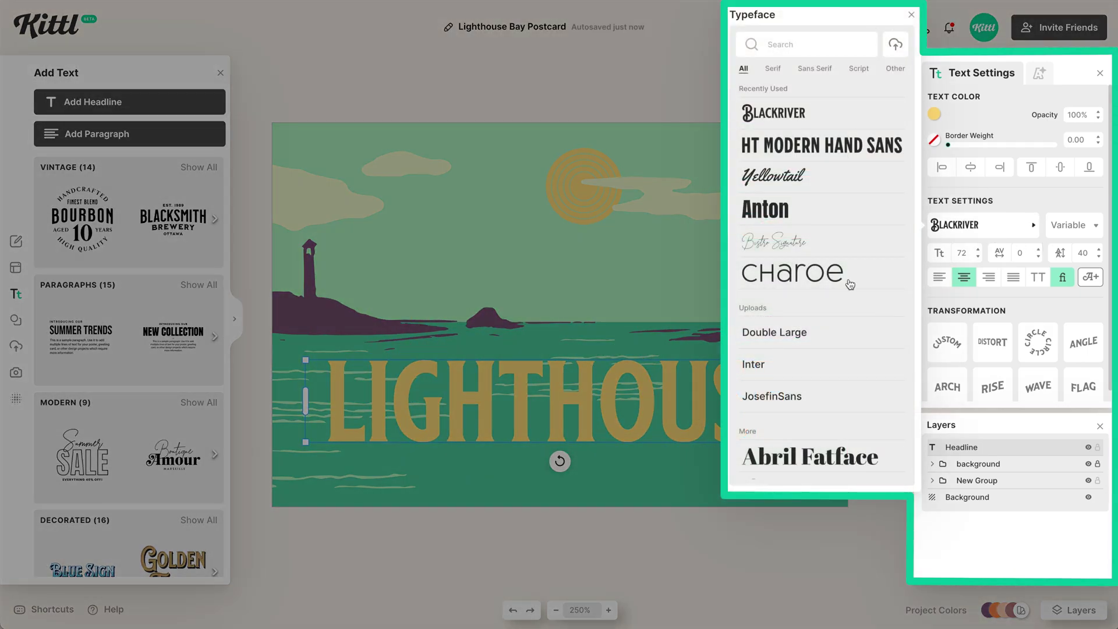
pyautogui.scroll(-1, 849, 278)
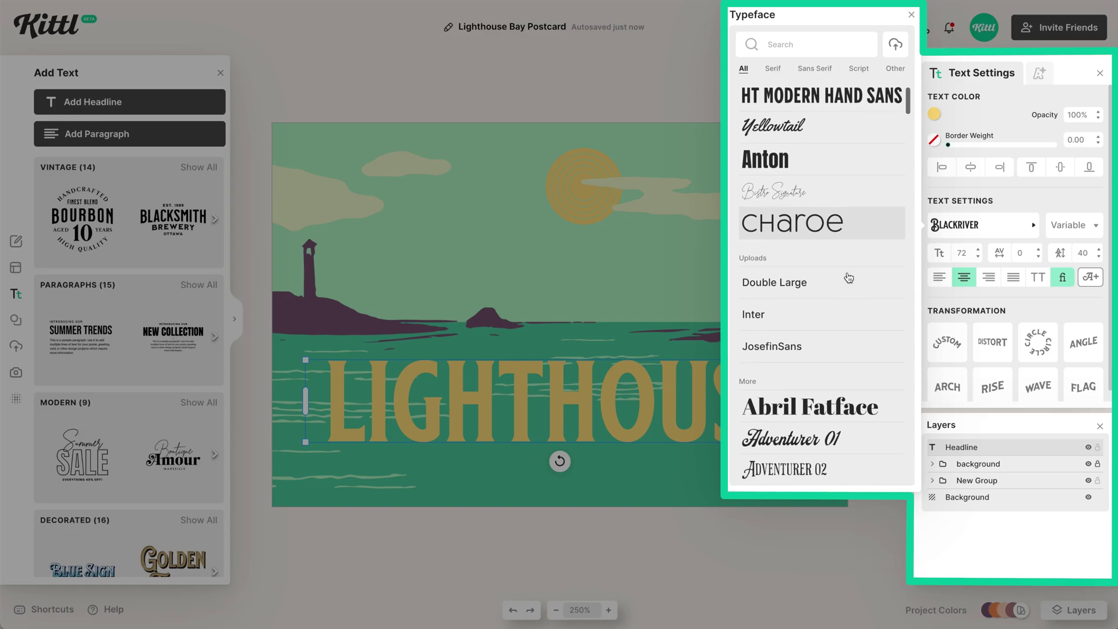
pyautogui.click(823, 169)
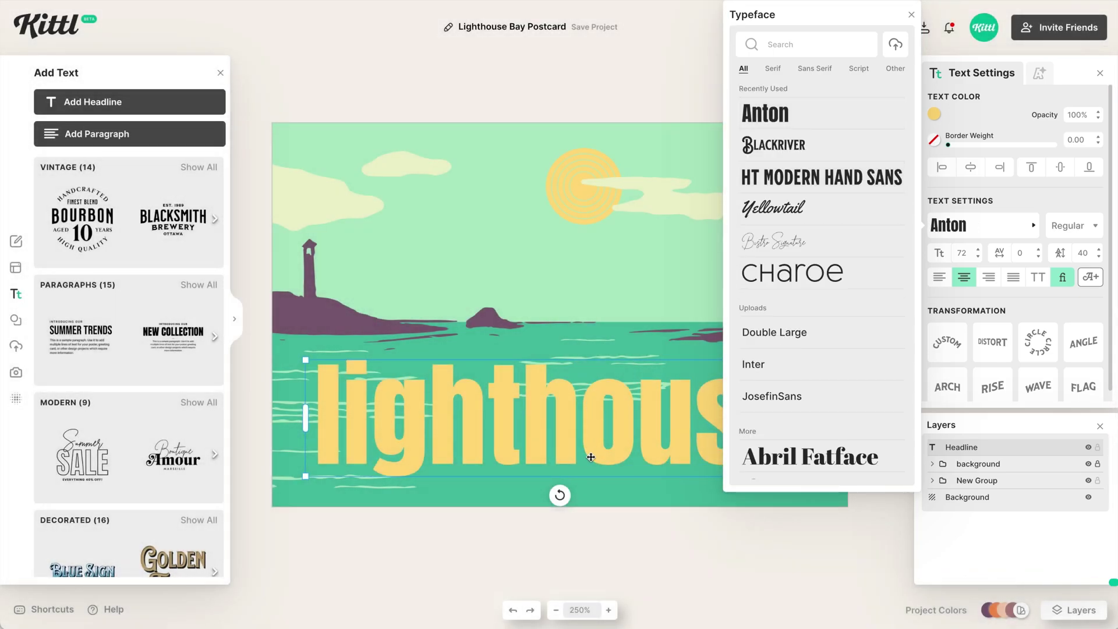
pyautogui.click(1034, 282)
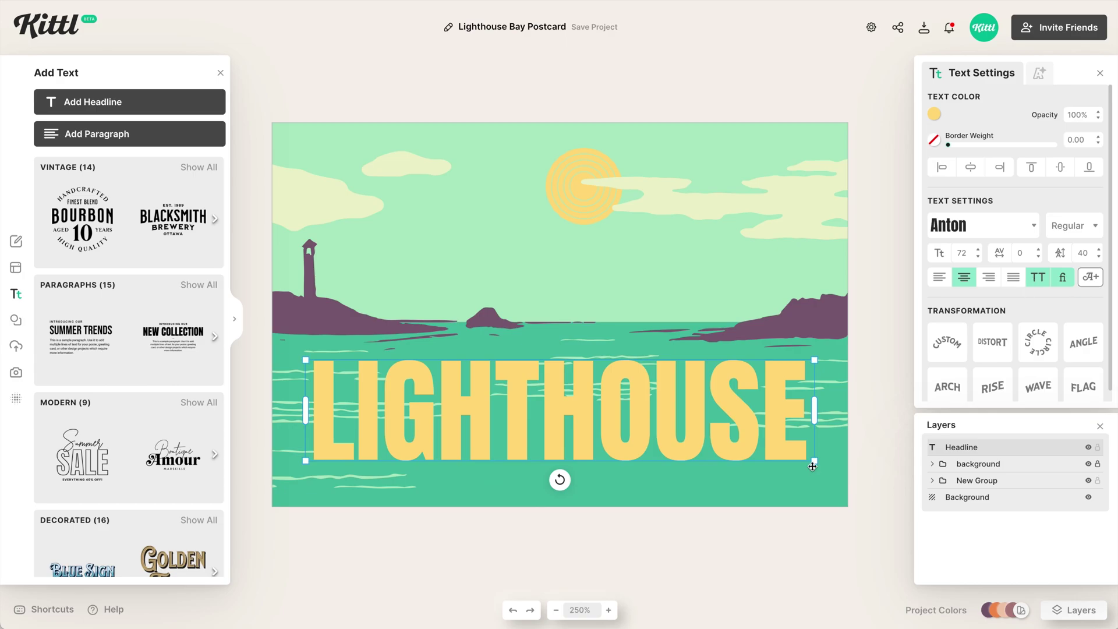
pyautogui.moveTo(769, 432); pyautogui.dragTo(753, 389)
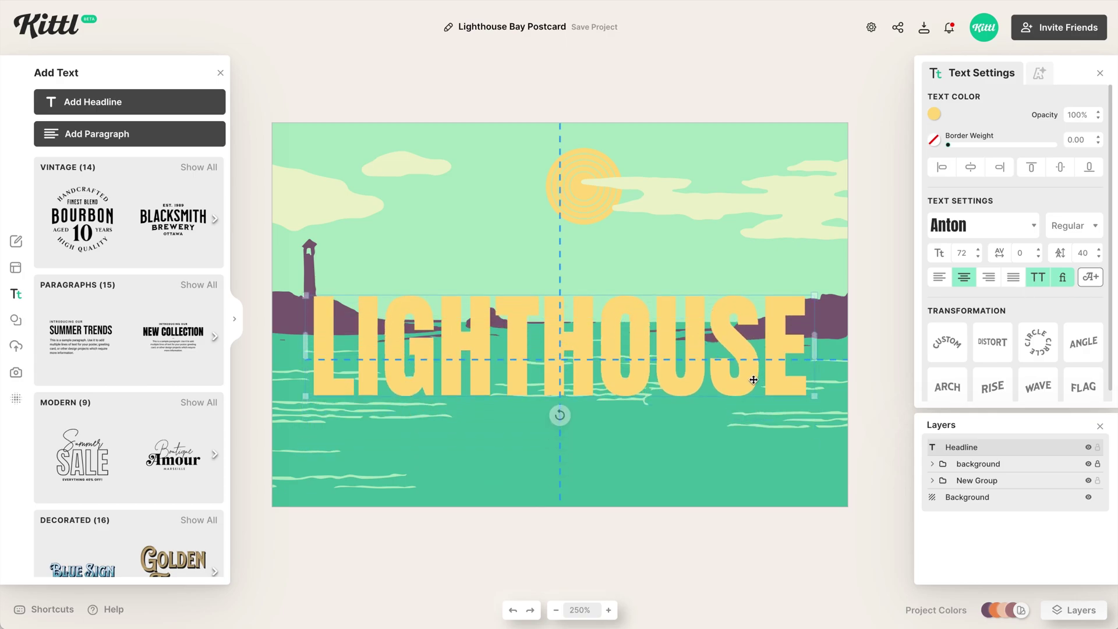
pyautogui.moveTo(814, 399)
pyautogui.mouseDown()
pyautogui.moveTo(830, 401)
pyautogui.moveTo(816, 400)
pyautogui.mouseUp()
# - Apply the Rise transformation to LIGHTHOUSE and move it up a little
pyautogui.scroll(-1, 1078, 354)
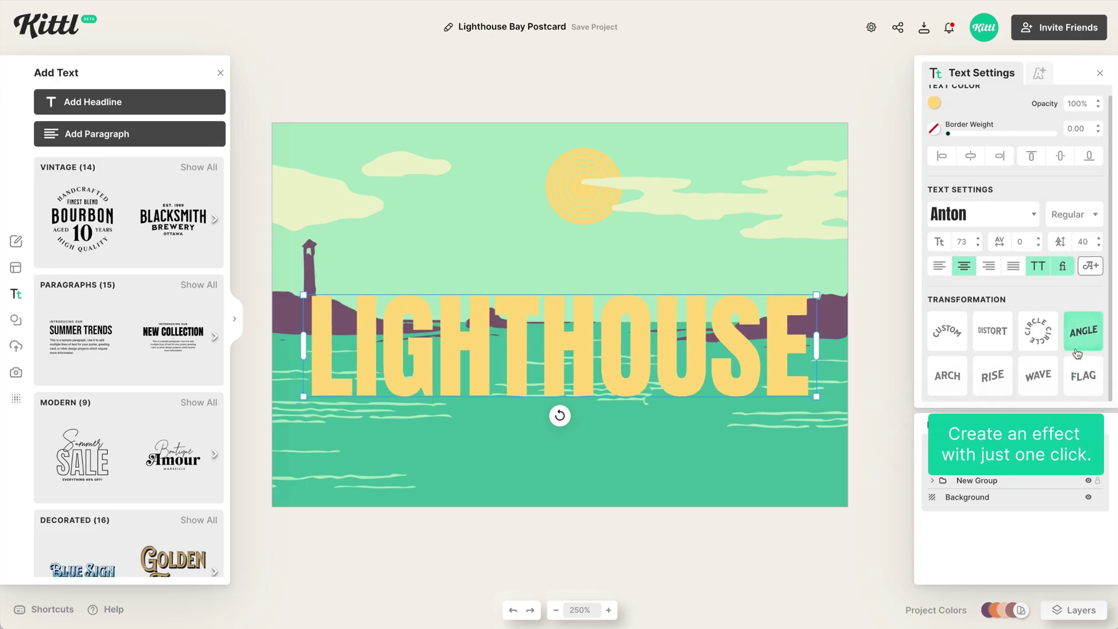
pyautogui.click(995, 376)
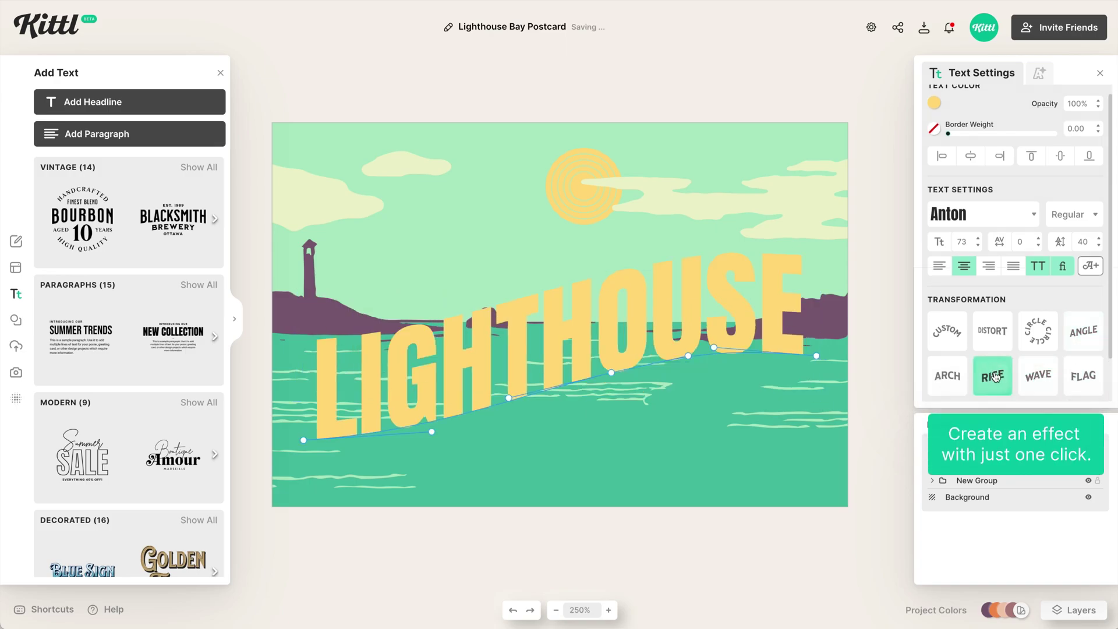
pyautogui.moveTo(751, 296); pyautogui.dragTo(739, 284)
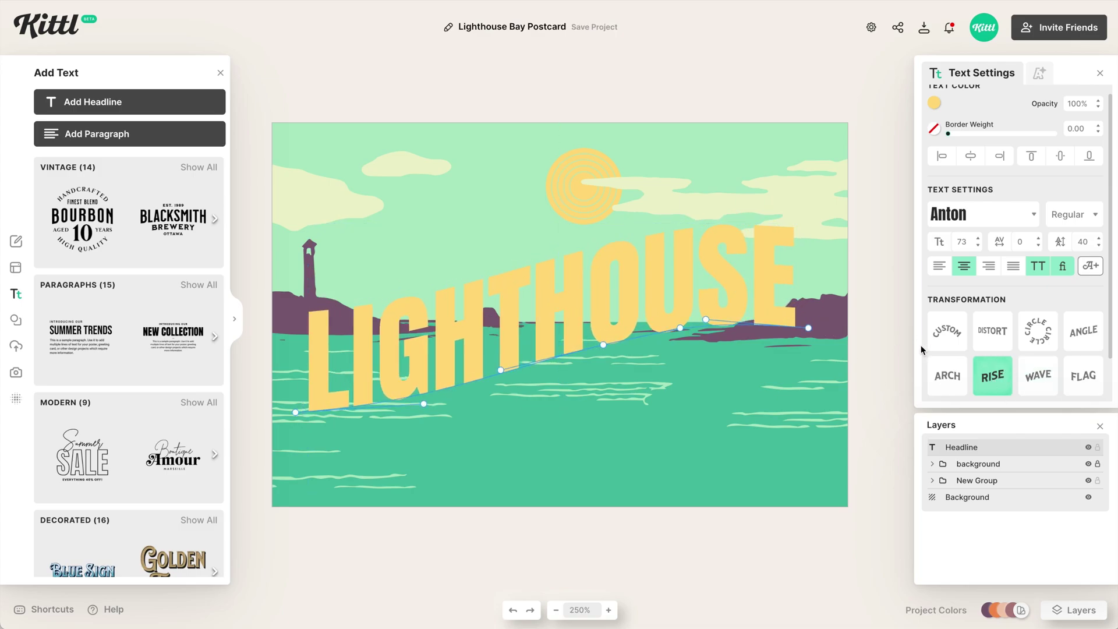
pyautogui.click(890, 347)
# - Enlarge the LIGHTHOUSE headline and nudge it slightly to the right
pyautogui.click(746, 303)
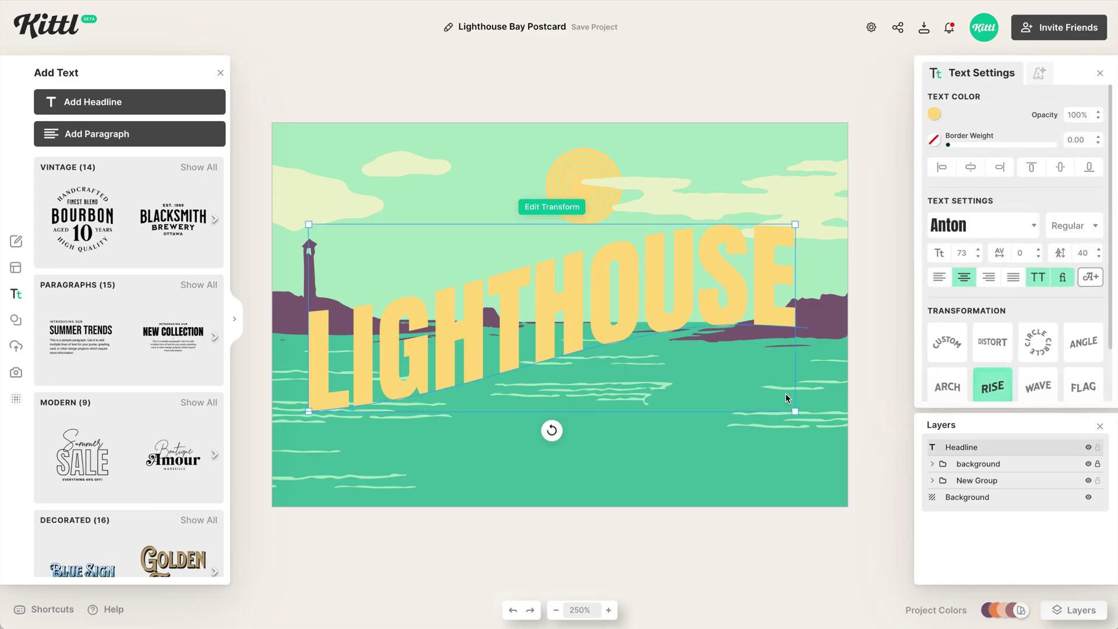
pyautogui.moveTo(796, 412); pyautogui.dragTo(809, 417)
pyautogui.moveTo(631, 306); pyautogui.dragTo(634, 308)
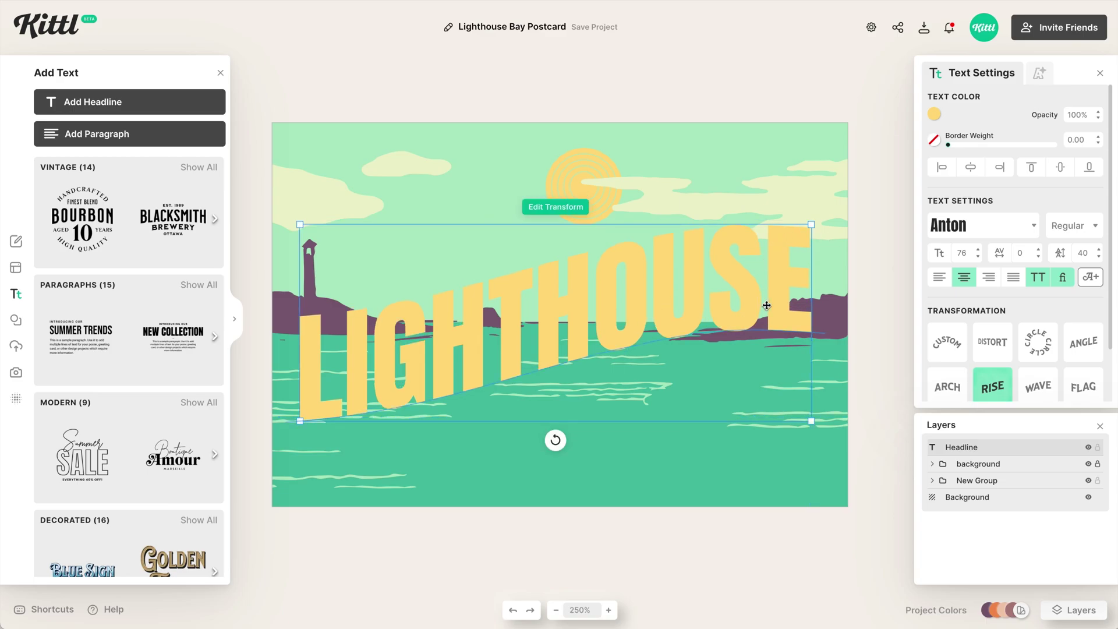
pyautogui.moveTo(774, 306); pyautogui.dragTo(783, 305)
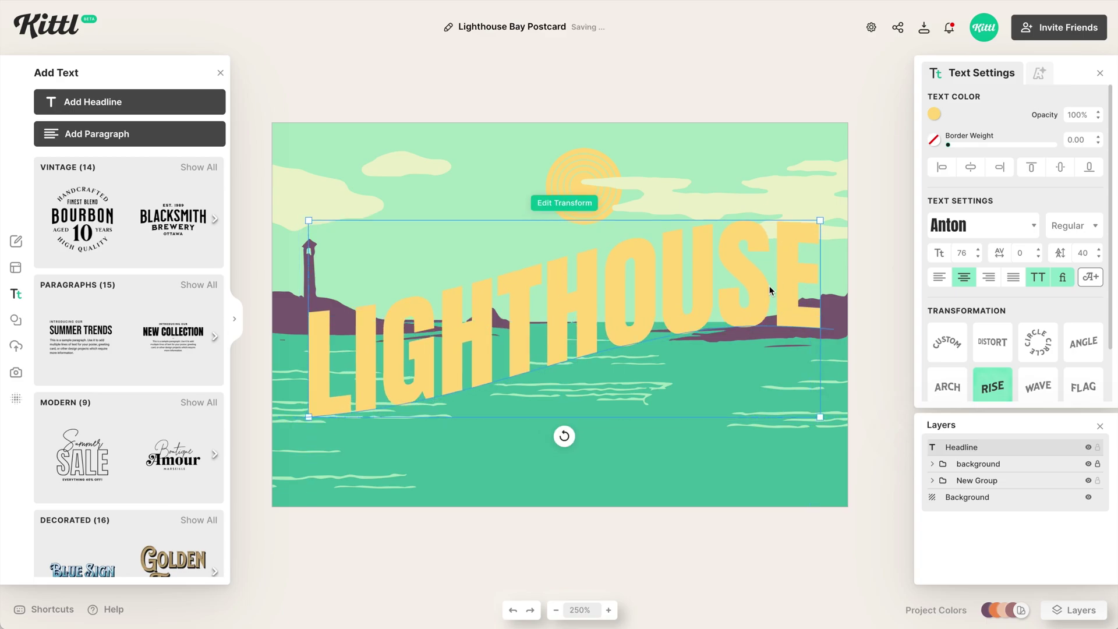
pyautogui.hotkey('shift', 'Left')
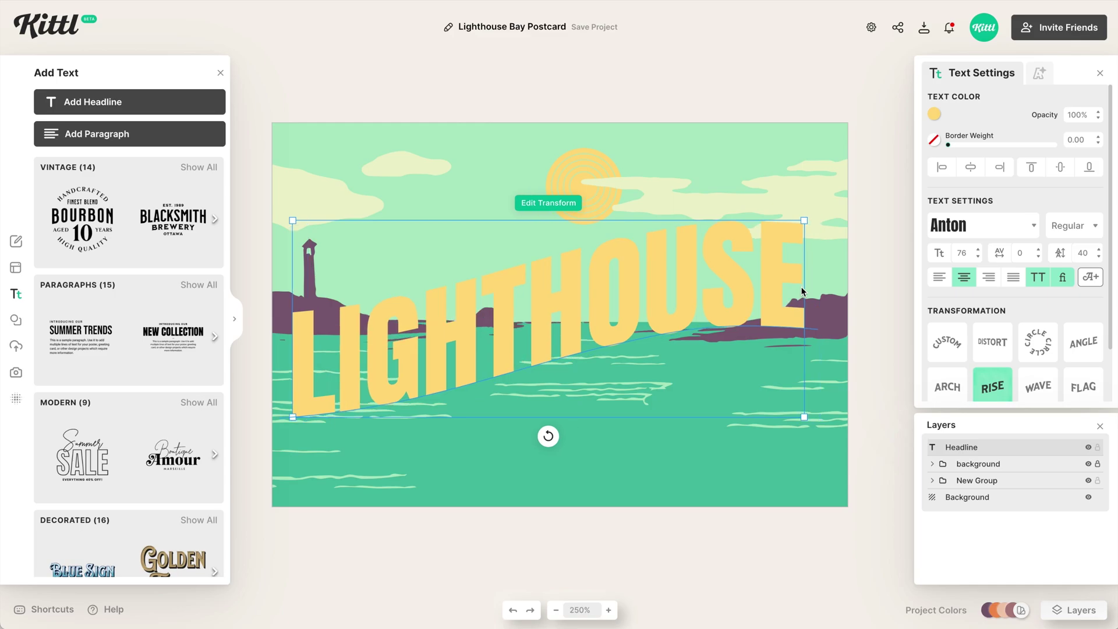
pyautogui.press('Right')
pyautogui.press('Right')
pyautogui.press('Right')
pyautogui.press('Right')
pyautogui.press('Right')
pyautogui.press('Right')
pyautogui.press('Right')
pyautogui.press('Right')
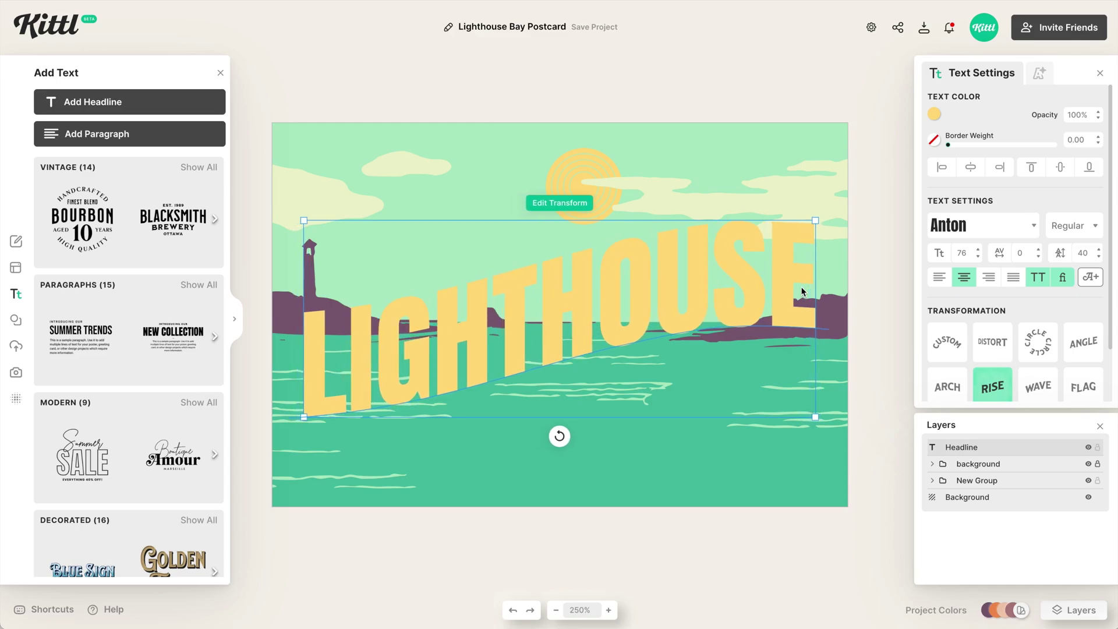
# - Give LIGHTHOUSE a pale-yellow Detailed 3D Shadow angled to -133° so it falls left
pyautogui.click(1040, 72)
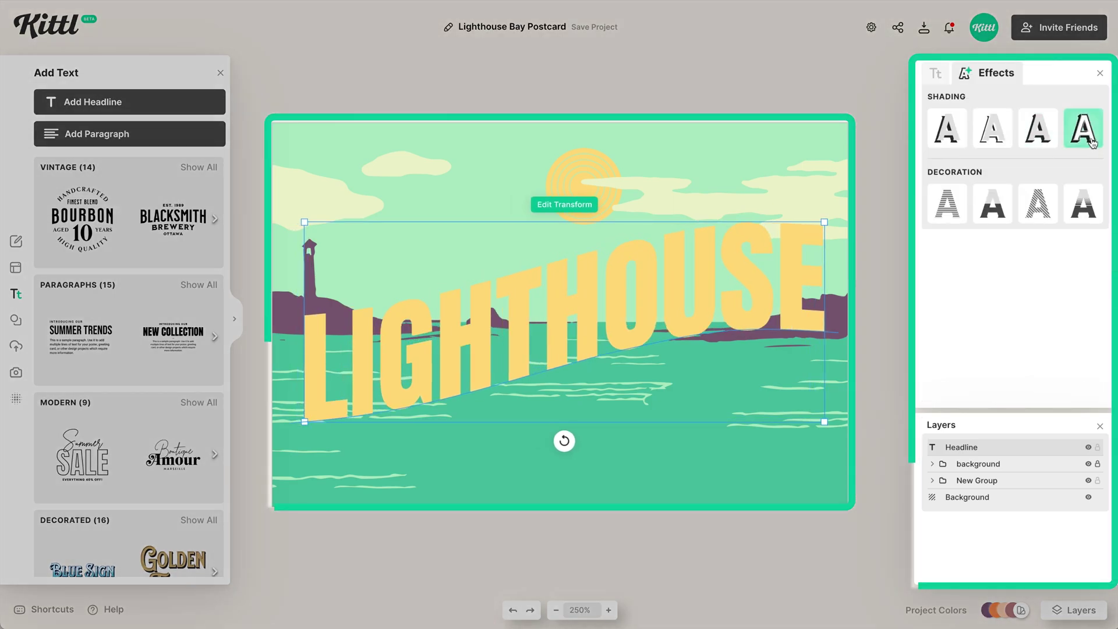
pyautogui.click(1090, 140)
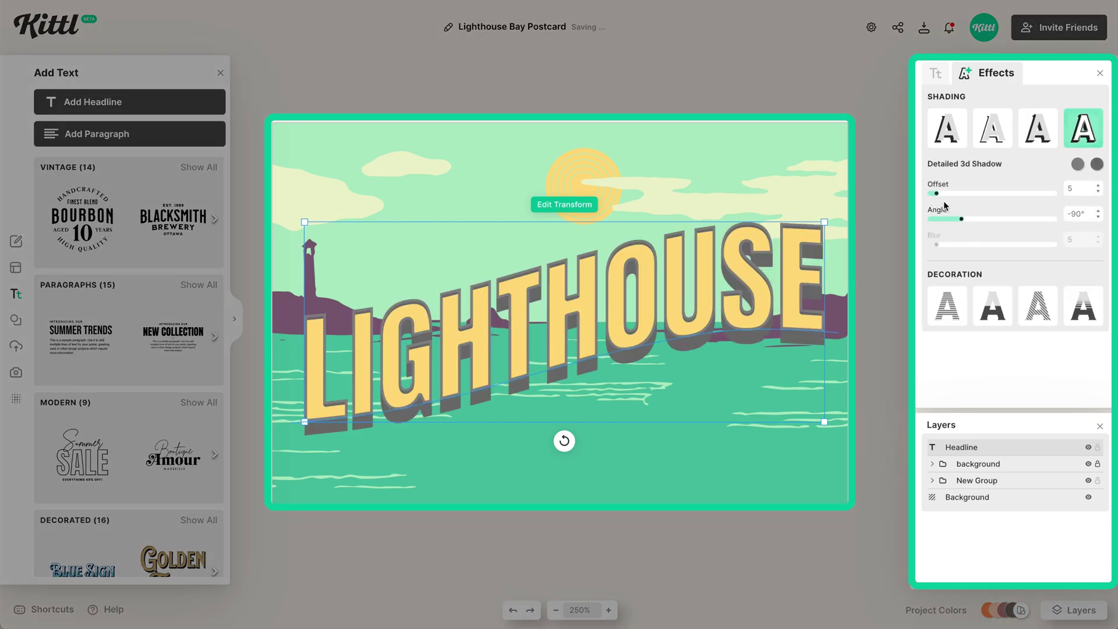
pyautogui.moveTo(975, 225); pyautogui.dragTo(948, 227)
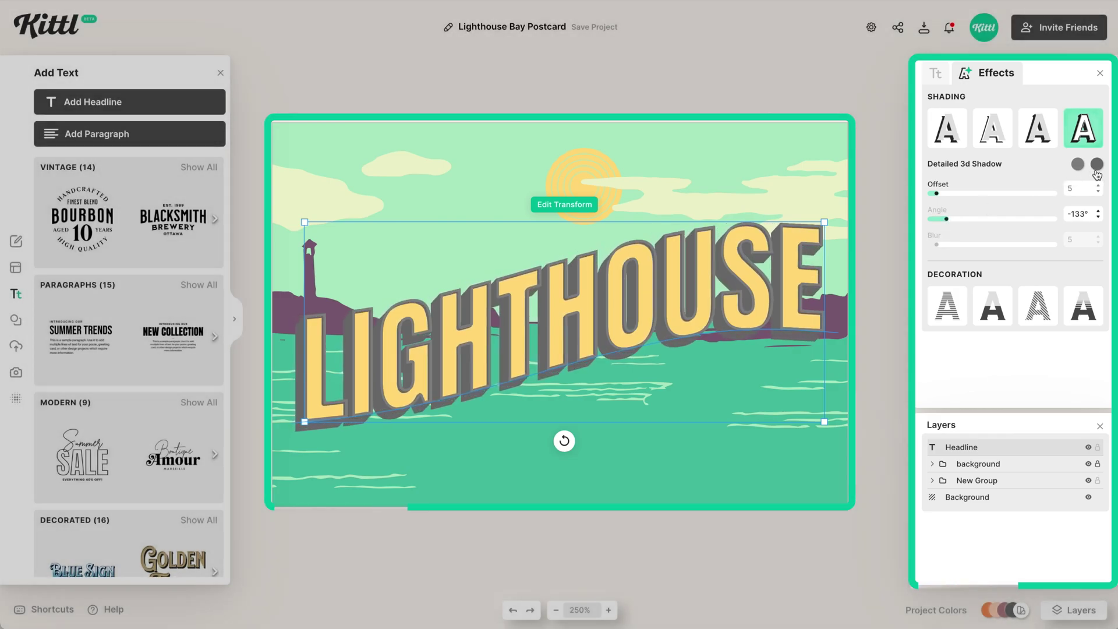
pyautogui.click(1097, 164)
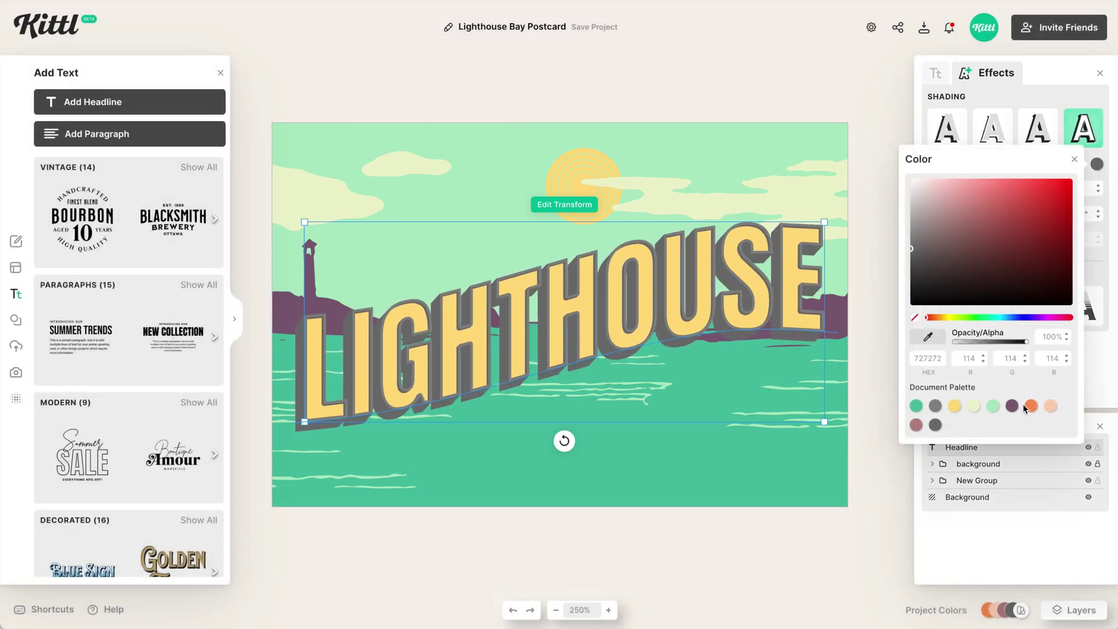
pyautogui.click(973, 407)
pyautogui.click(1076, 79)
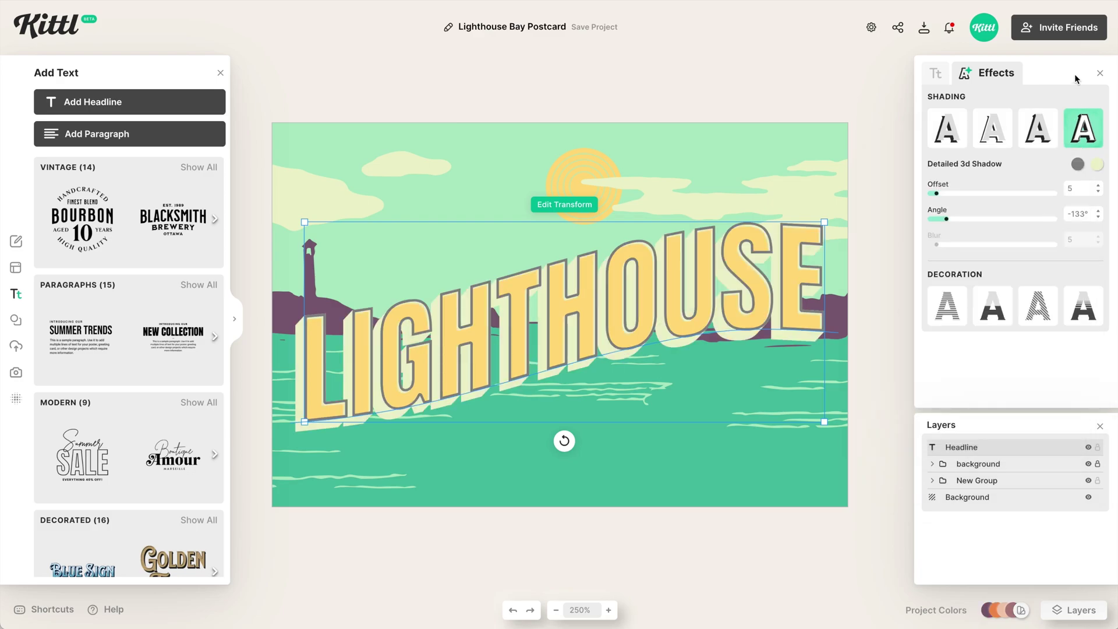
# - Make the LIGHTHOUSE outline mauve
pyautogui.click(1078, 165)
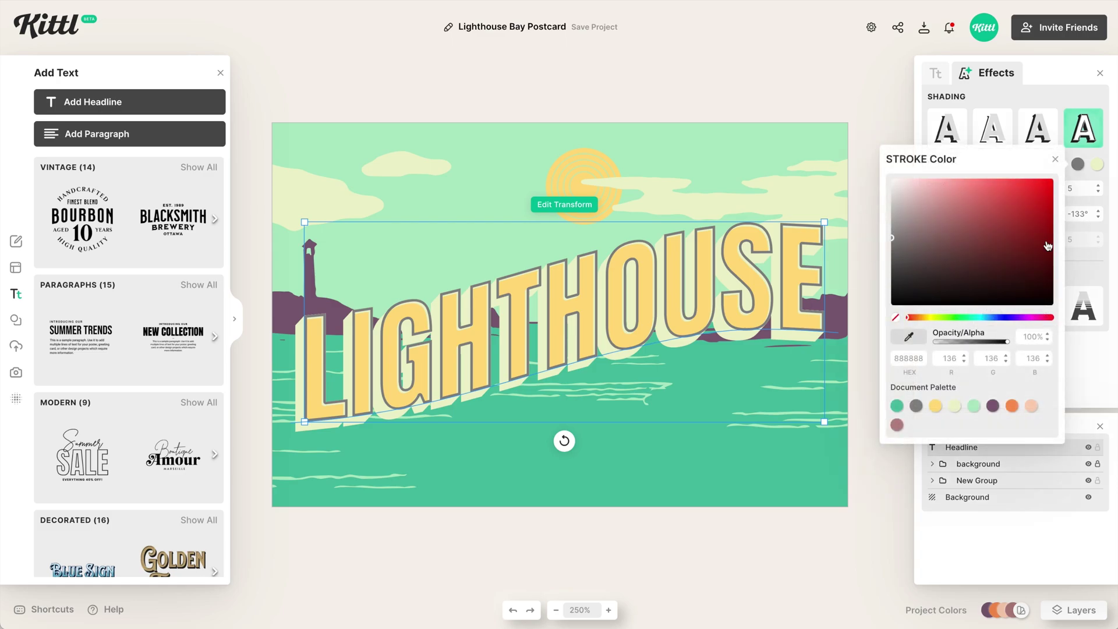
pyautogui.click(897, 426)
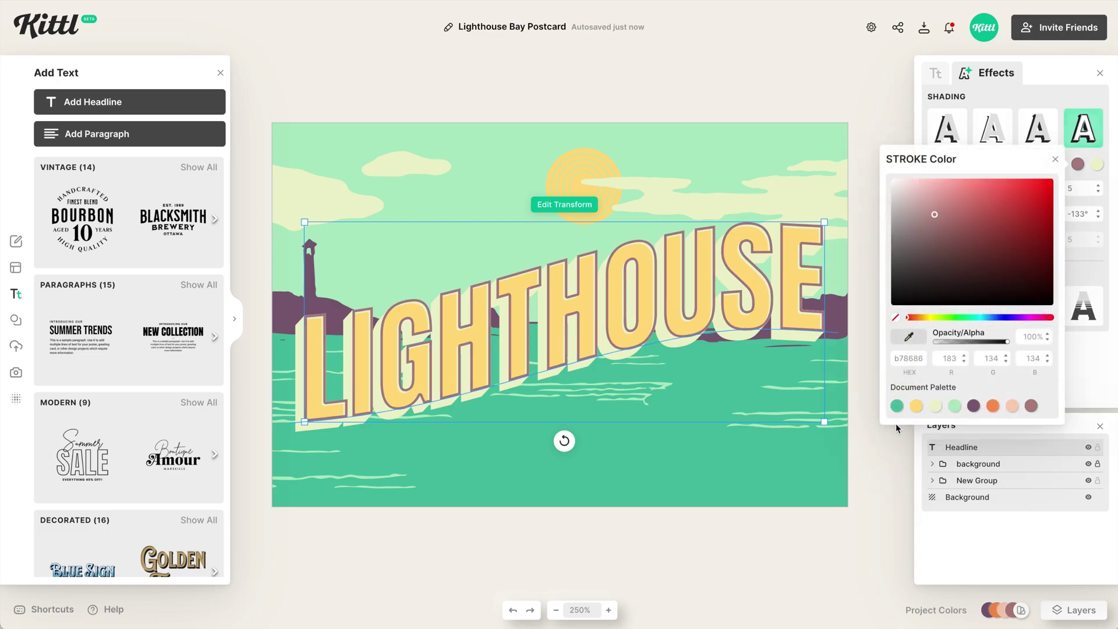
pyautogui.click(1096, 260)
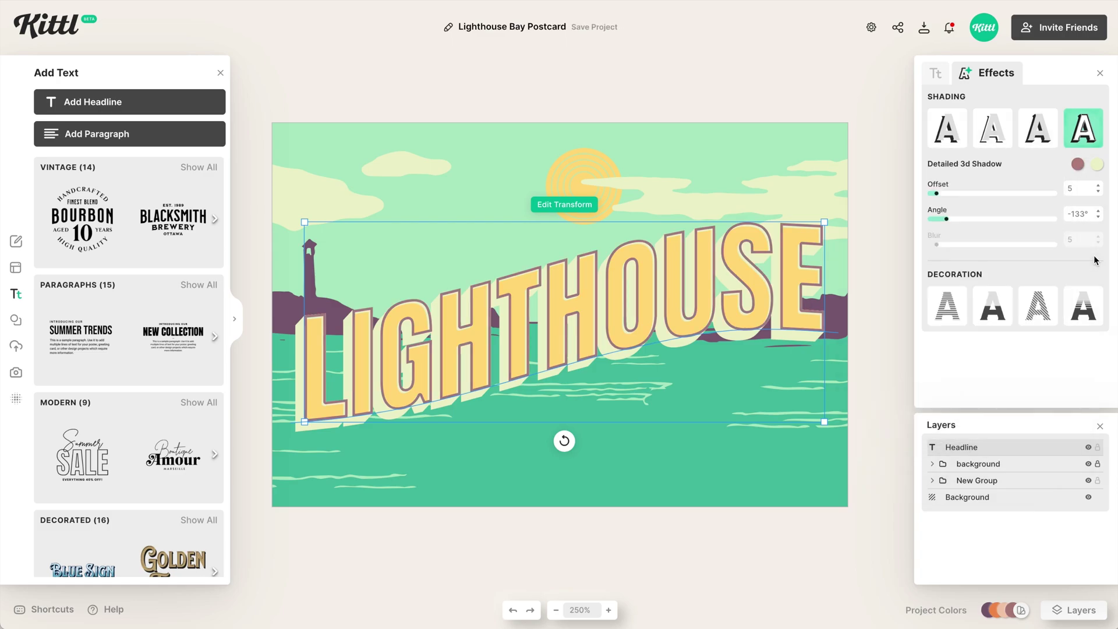
# - Add Fading Color Cut stripes to LIGHTHOUSE and make them orange
pyautogui.click(1082, 317)
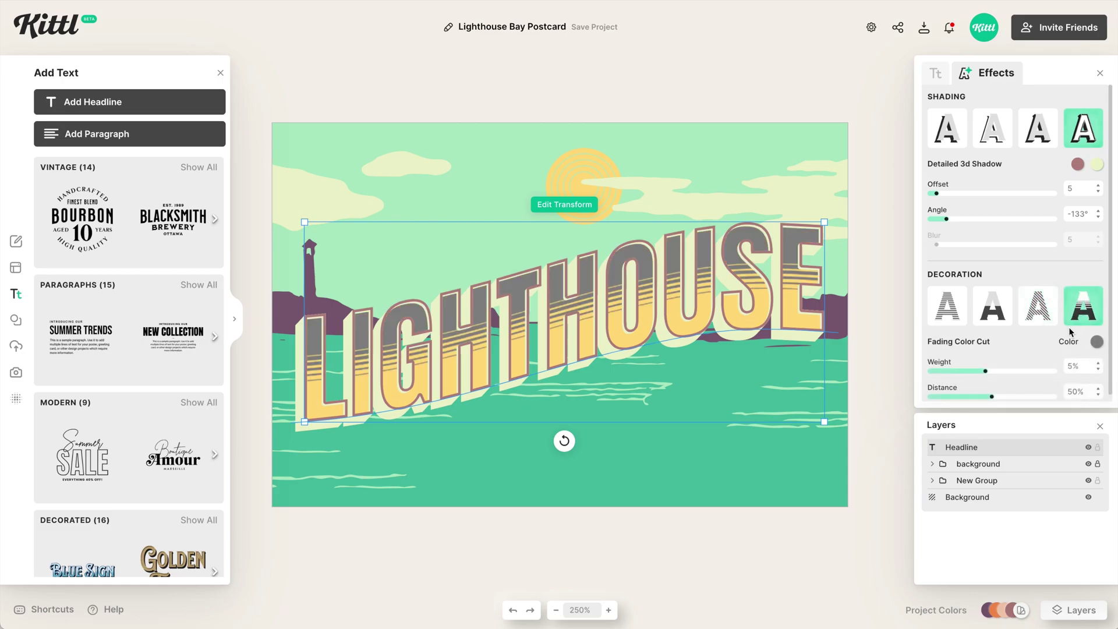
pyautogui.click(1095, 343)
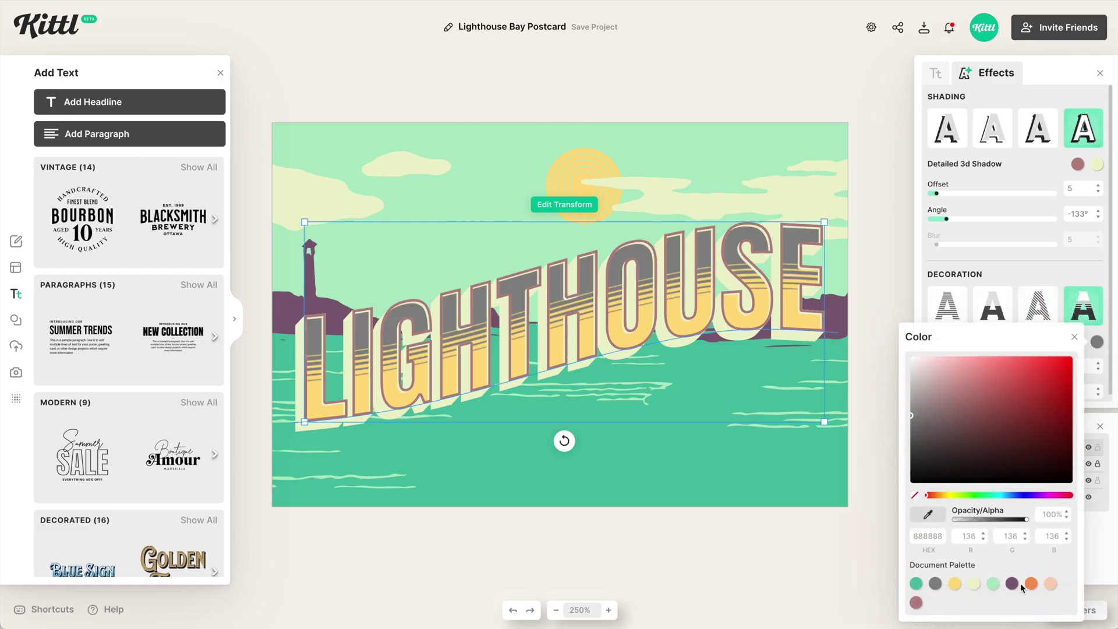
pyautogui.click(1030, 584)
pyautogui.click(1074, 337)
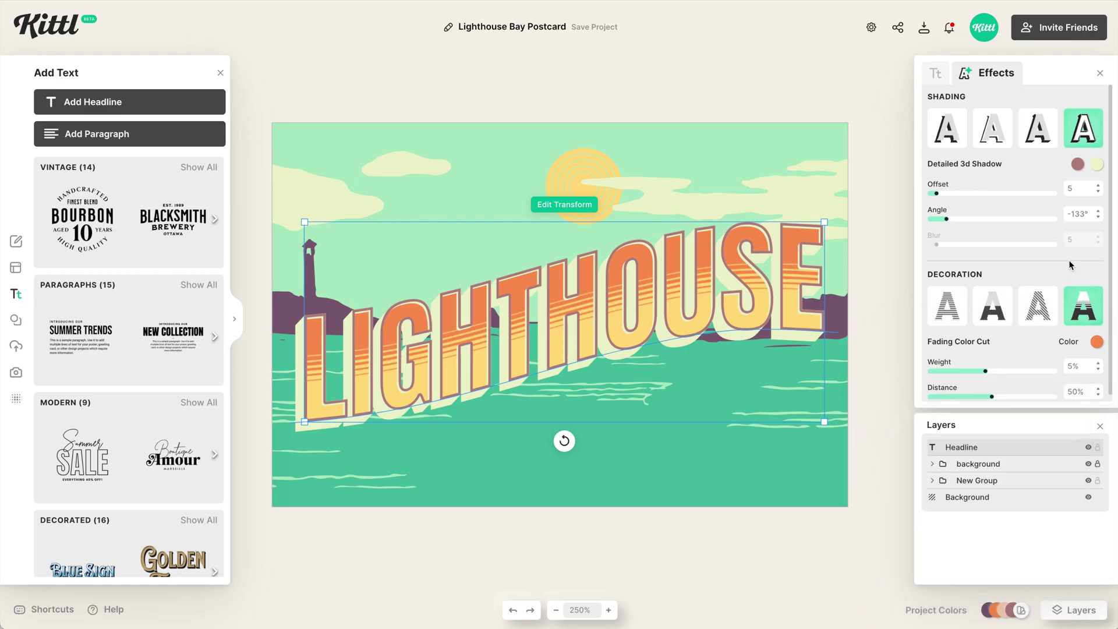
# - Set the stripe Weight to 8% and Distance to about 55%, then deselect
pyautogui.scroll(-1, 1021, 358)
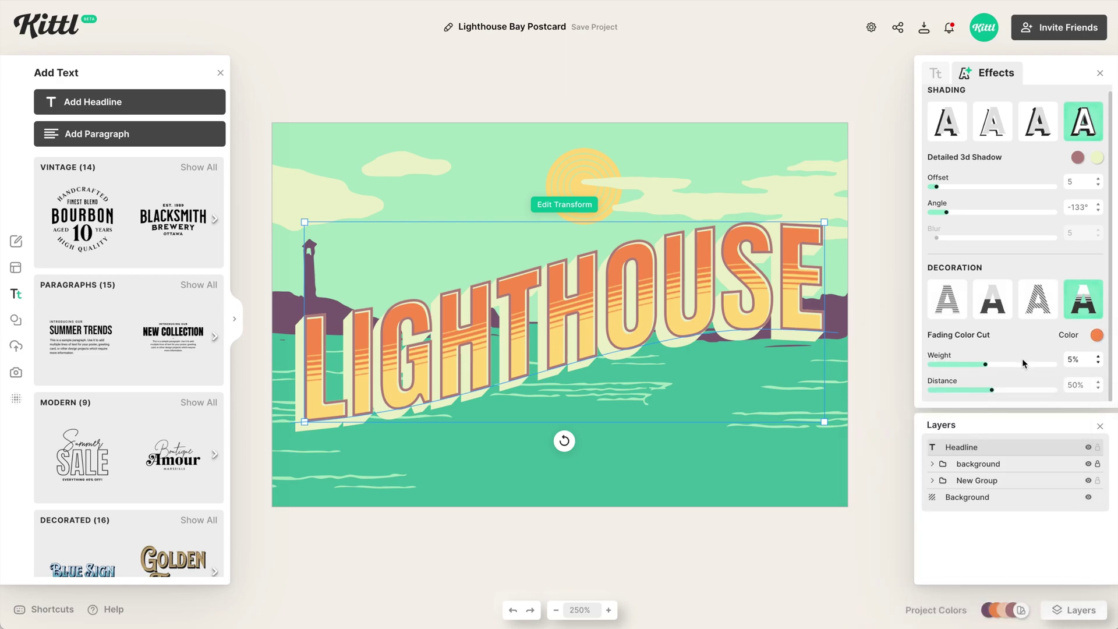
pyautogui.click(1100, 426)
pyautogui.moveTo(985, 371); pyautogui.dragTo(965, 373)
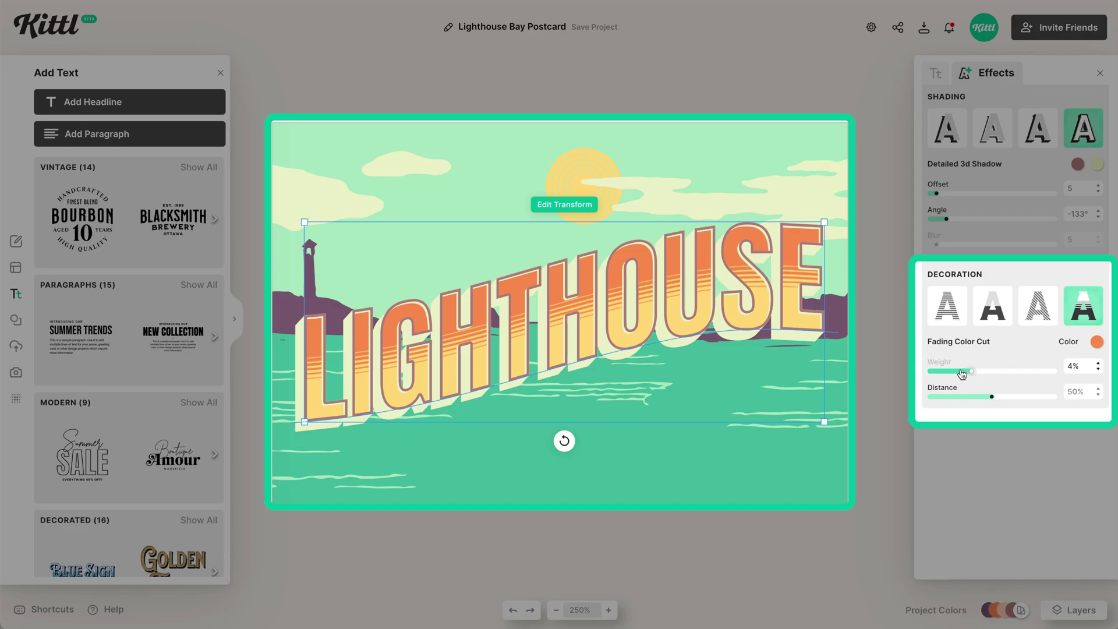
pyautogui.moveTo(1003, 380); pyautogui.dragTo(1032, 379)
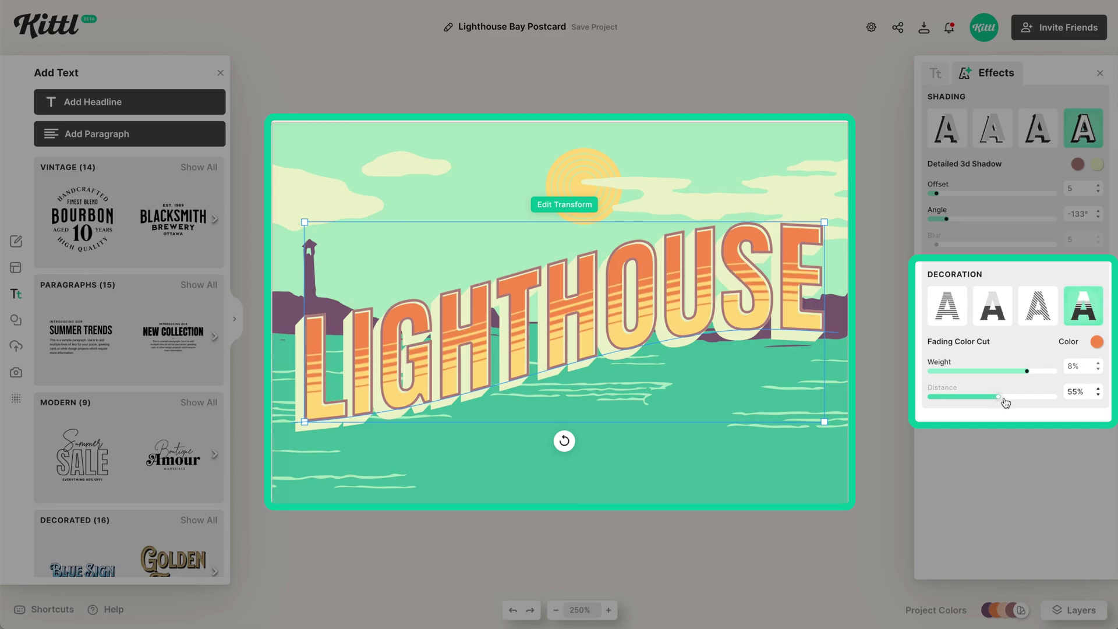
pyautogui.moveTo(993, 401); pyautogui.dragTo(998, 402)
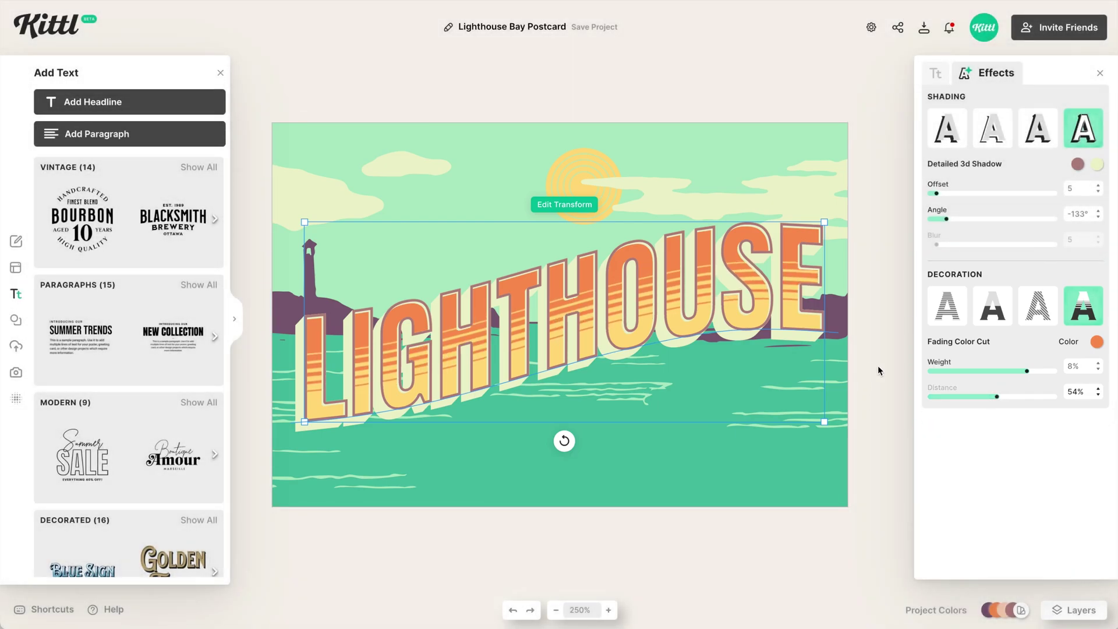
pyautogui.click(878, 365)
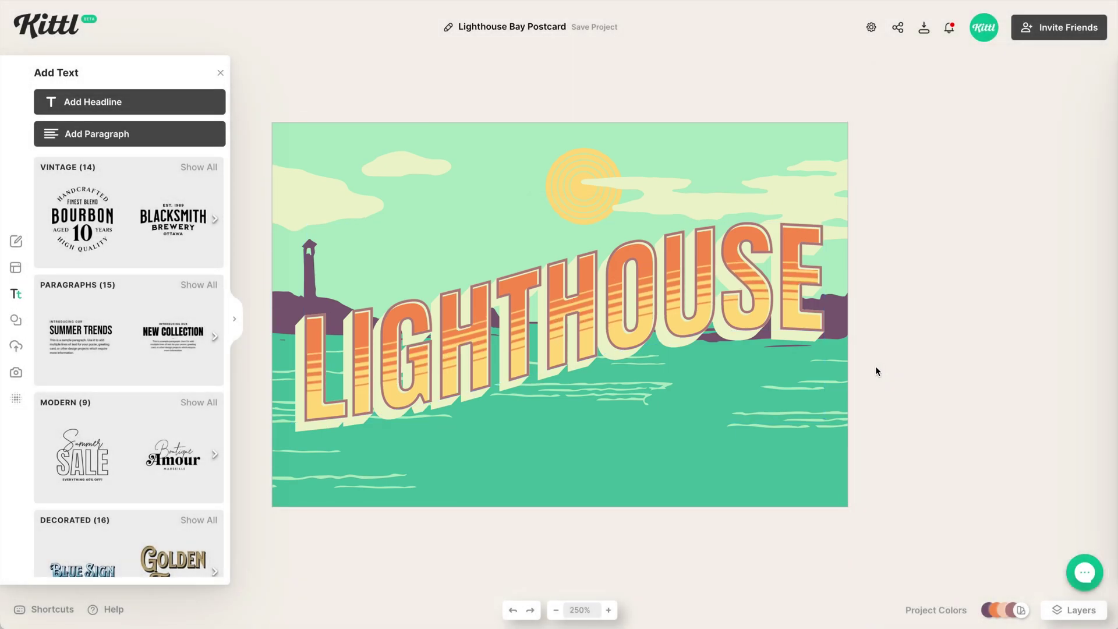
pyautogui.click(779, 302)
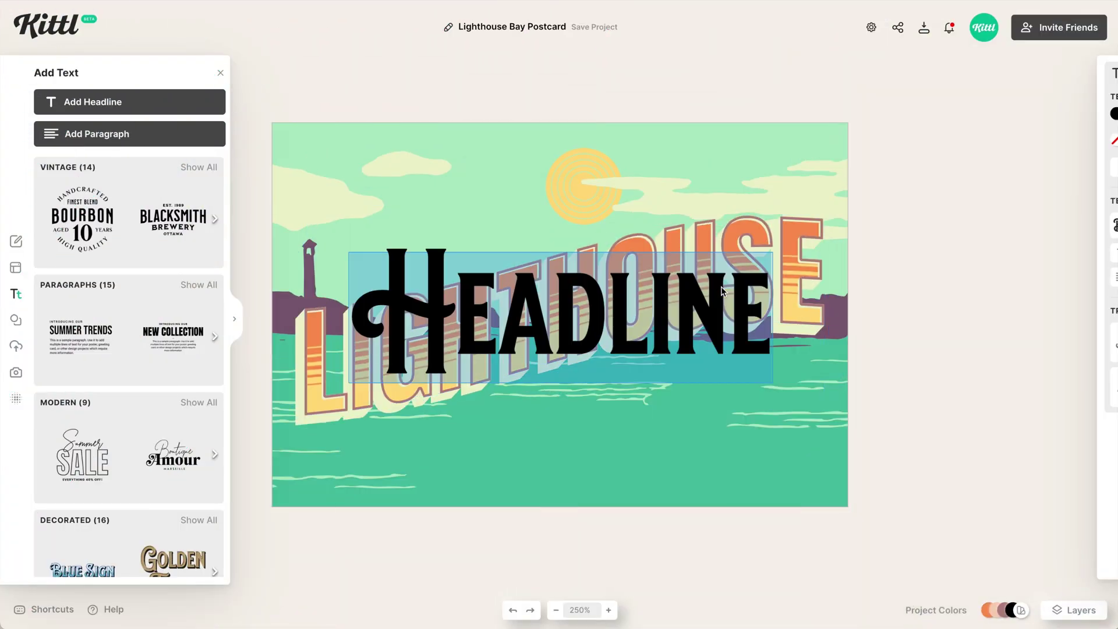
# - Add a 'GREETINGS FROM' text box, widen it to one line and shrink it to about half size
pyautogui.write('GREETINGS')
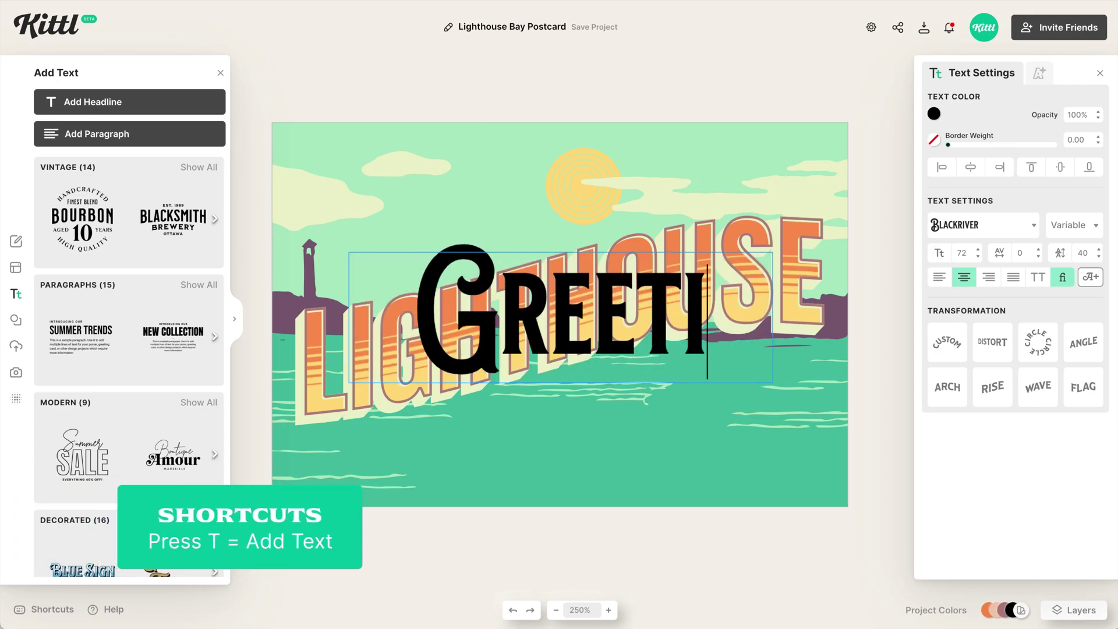
pyautogui.press('Return')
pyautogui.write('FROM')
pyautogui.press('Escape')
pyautogui.moveTo(772, 465); pyautogui.dragTo(916, 410)
pyautogui.hotkey('ctrl', '-')
pyautogui.hotkey('ctrl', '-')
pyautogui.hotkey('ctrl', '-')
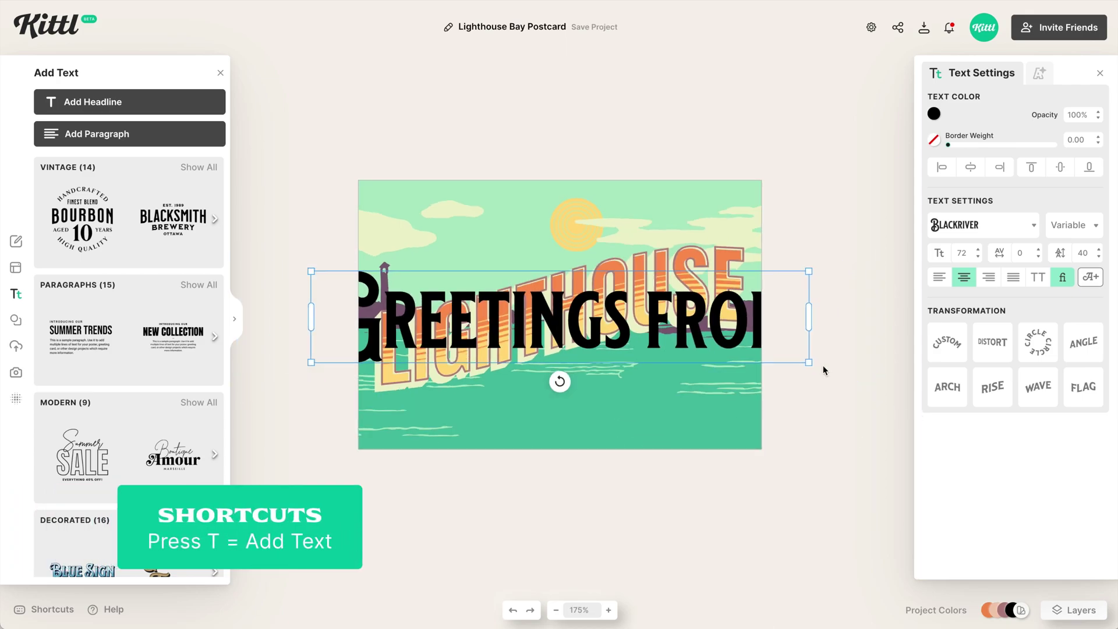
pyautogui.click(803, 367)
pyautogui.click(802, 361)
pyautogui.hotkey('ctrl', '+')
pyautogui.hotkey('ctrl', '+')
pyautogui.hotkey('ctrl', '+')
pyautogui.hotkey('ctrl', '+')
pyautogui.hotkey('ctrl', '+')
pyautogui.moveTo(807, 363); pyautogui.dragTo(519, 217)
# - Set the greeting in Yellowtail with a purple fill, shrink it and move it above LIGHTHOUSE
pyautogui.click(949, 226)
pyautogui.click(841, 216)
pyautogui.click(659, 318)
pyautogui.click(220, 73)
pyautogui.click(934, 115)
pyautogui.click(830, 355)
pyautogui.moveTo(648, 176); pyautogui.dragTo(583, 196)
pyautogui.moveTo(506, 216); pyautogui.dragTo(588, 199)
# - Bend 'Greetings from' into a reshaped Wave, confirm, shrink it slightly and place a copy below
pyautogui.click(1035, 398)
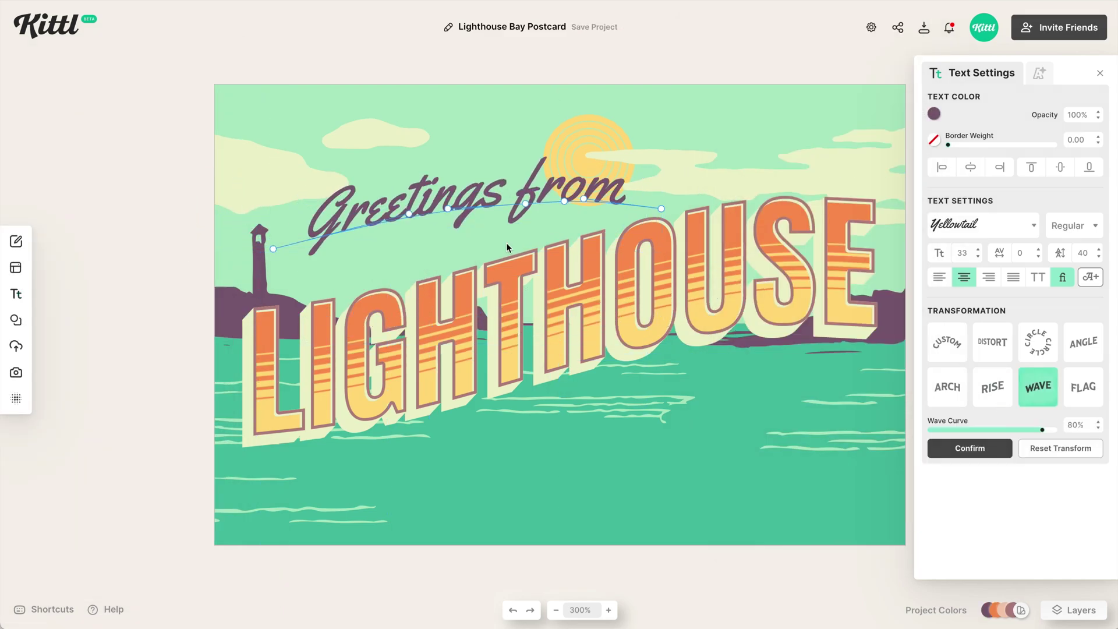
pyautogui.moveTo(272, 235); pyautogui.dragTo(276, 279)
pyautogui.moveTo(661, 208); pyautogui.dragTo(635, 204)
pyautogui.moveTo(564, 201); pyautogui.dragTo(494, 218)
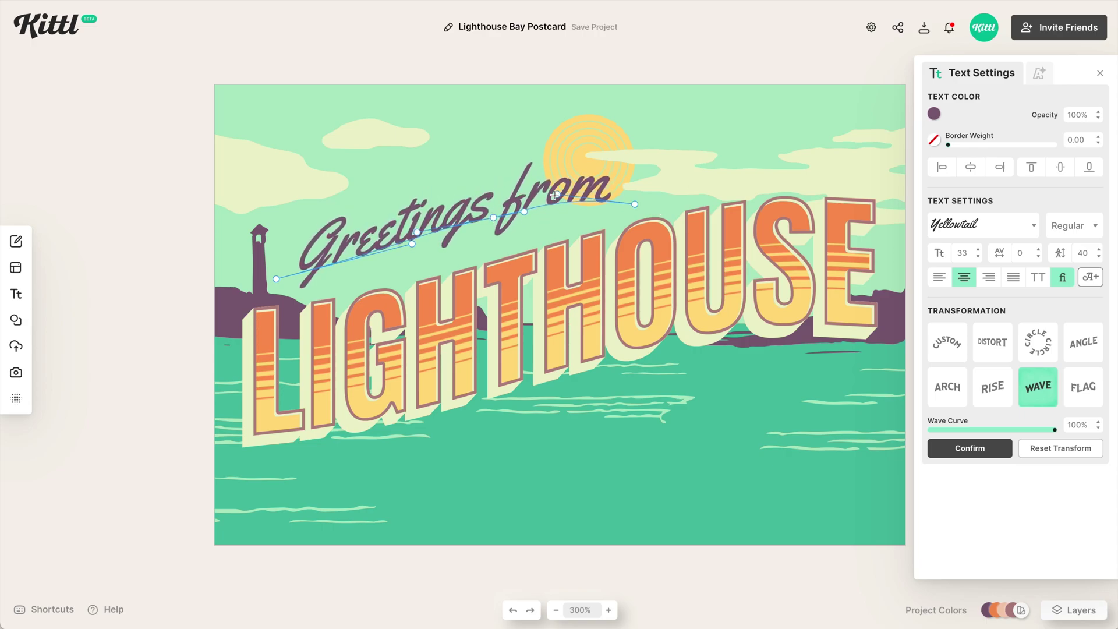
pyautogui.moveTo(406, 240)
pyautogui.mouseDown()
pyautogui.moveTo(429, 238)
pyautogui.moveTo(427, 257)
pyautogui.moveTo(426, 238)
pyautogui.mouseUp()
pyautogui.click(692, 150)
pyautogui.moveTo(633, 286)
pyautogui.mouseDown()
pyautogui.moveTo(603, 284)
pyautogui.moveTo(612, 286)
pyautogui.mouseUp()
pyautogui.keyDown('alt'); pyautogui.moveTo(540, 189); pyautogui.dragTo(541, 228); pyautogui.keyUp('alt')
# - Replace the copy's text with the Yellowtail '/' swash glyph, rotated about 46° and placed under Greetings
pyautogui.doubleClick(566, 233)
pyautogui.press('BackSpace')
pyautogui.click(1091, 277)
pyautogui.scroll(-2, 916, 449)
pyautogui.click(1016, 180)
pyautogui.moveTo(464, 288); pyautogui.dragTo(415, 288)
pyautogui.scroll(5, 387, 210)
pyautogui.moveTo(534, 259)
pyautogui.mouseDown()
pyautogui.moveTo(419, 283)
pyautogui.moveTo(441, 273)
pyautogui.mouseUp()
pyautogui.press('Down')
pyautogui.press('Down')
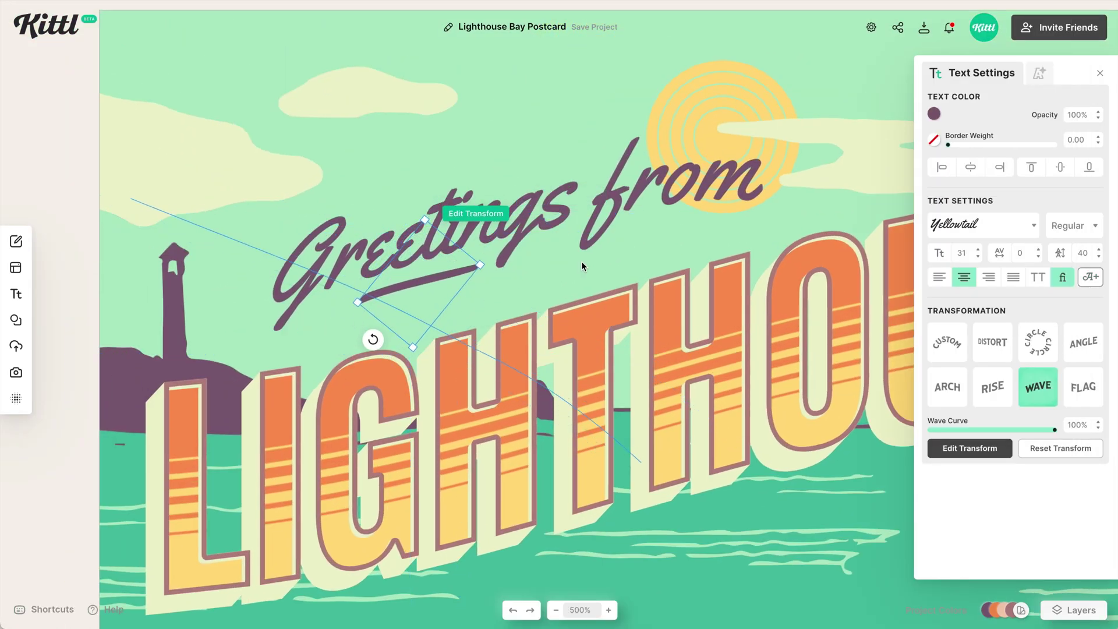
pyautogui.press('Up')
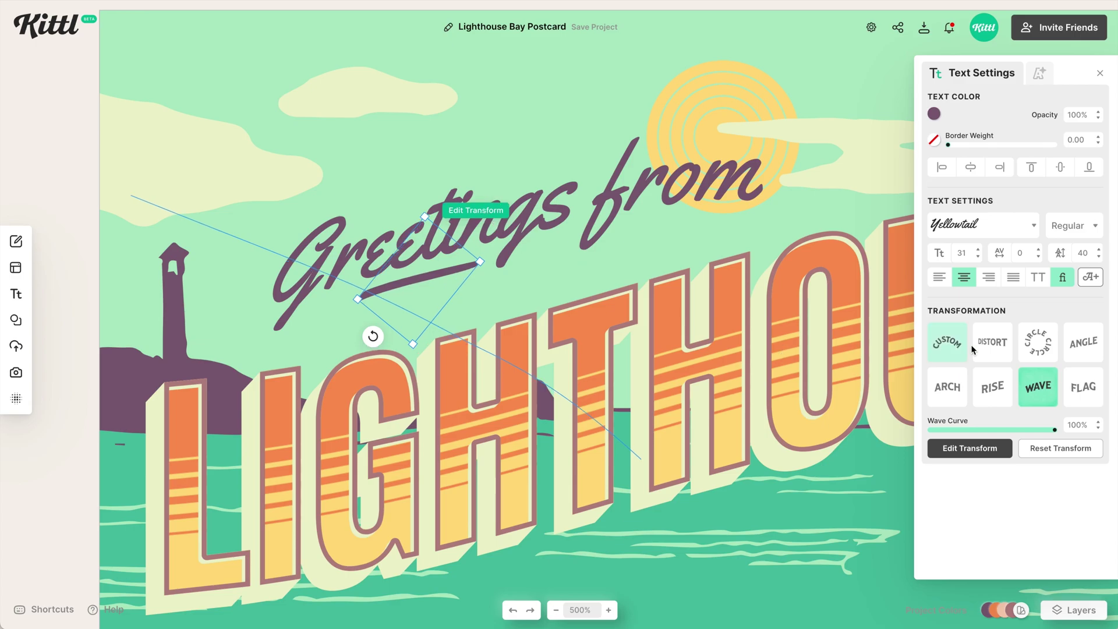
# - Distort the swash into a curve following the script, confirm, and tilt it slightly
pyautogui.click(993, 354)
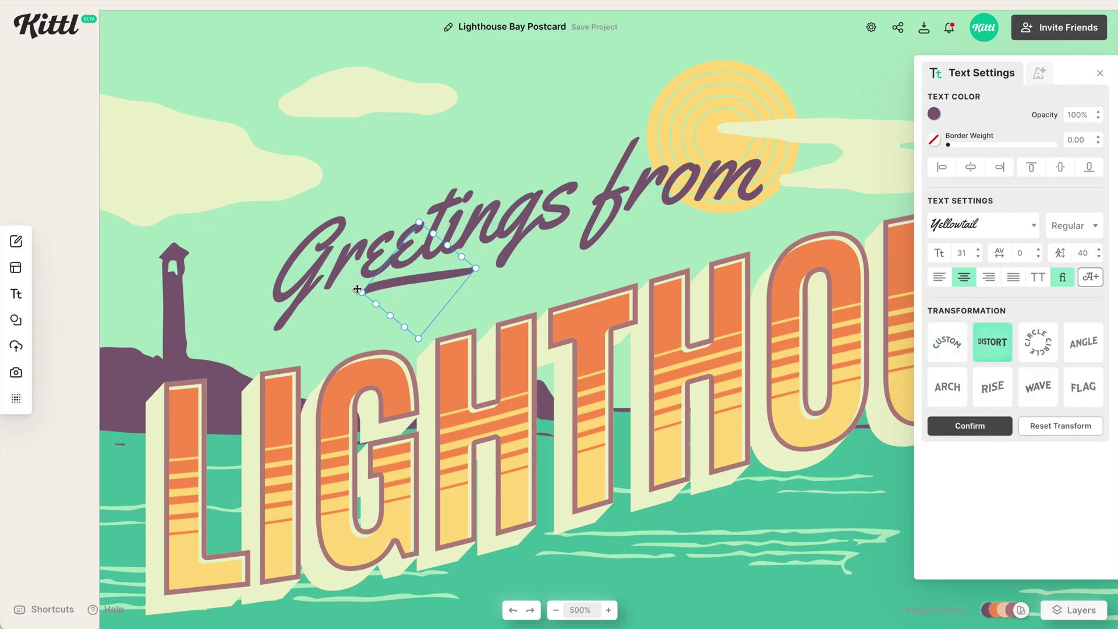
pyautogui.moveTo(350, 294); pyautogui.dragTo(324, 305)
pyautogui.moveTo(390, 315); pyautogui.dragTo(378, 324)
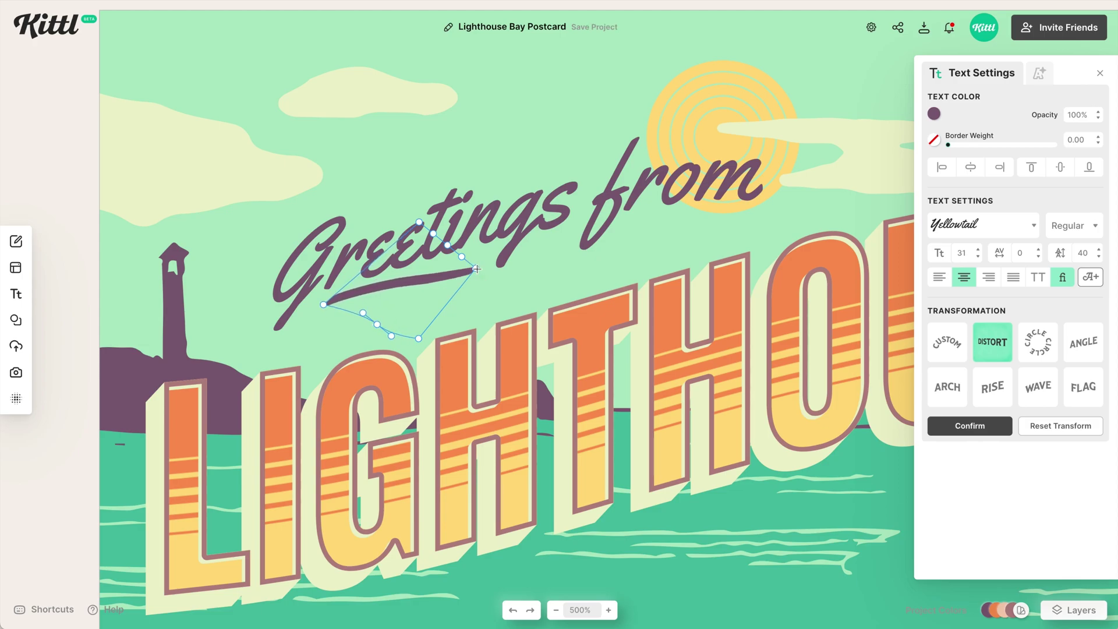
pyautogui.moveTo(476, 269)
pyautogui.mouseDown()
pyautogui.moveTo(488, 261)
pyautogui.moveTo(483, 278)
pyautogui.mouseUp()
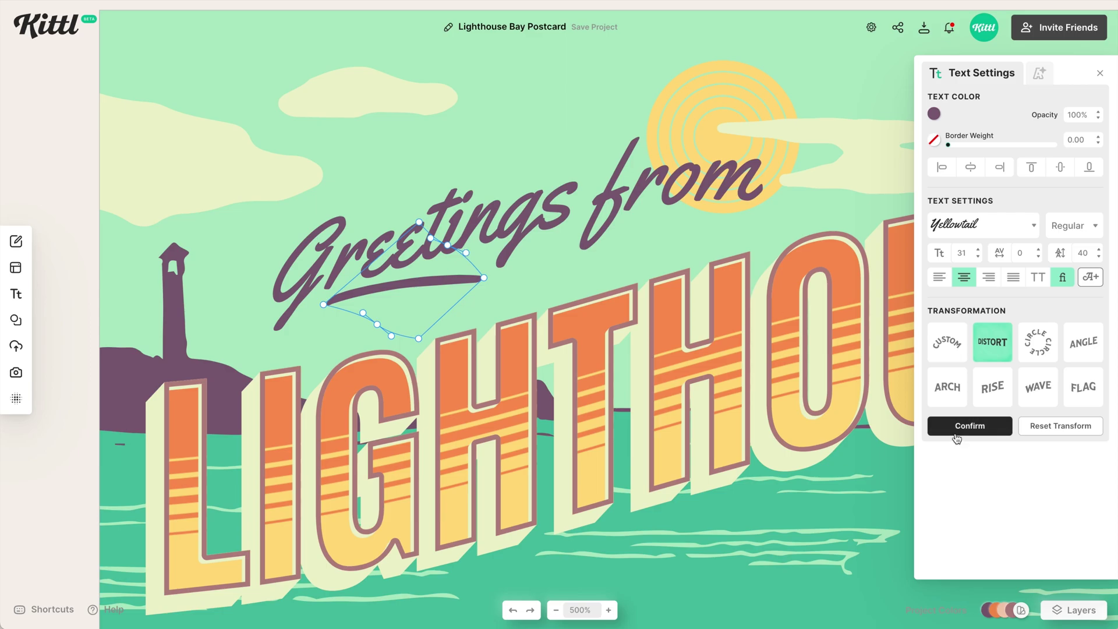
pyautogui.click(957, 431)
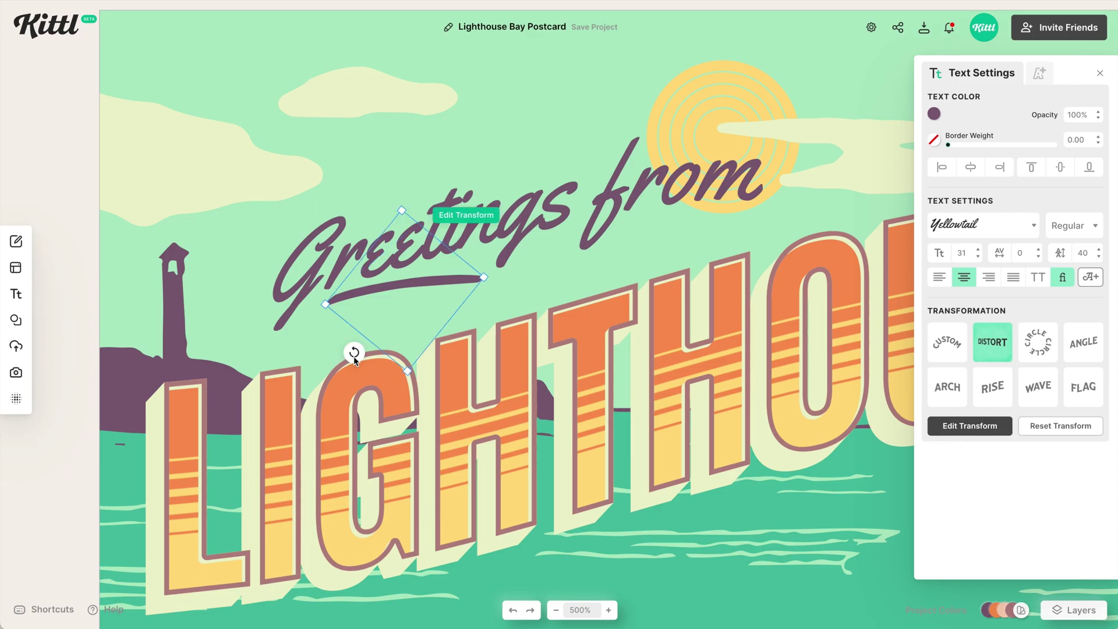
pyautogui.moveTo(356, 361); pyautogui.dragTo(360, 367)
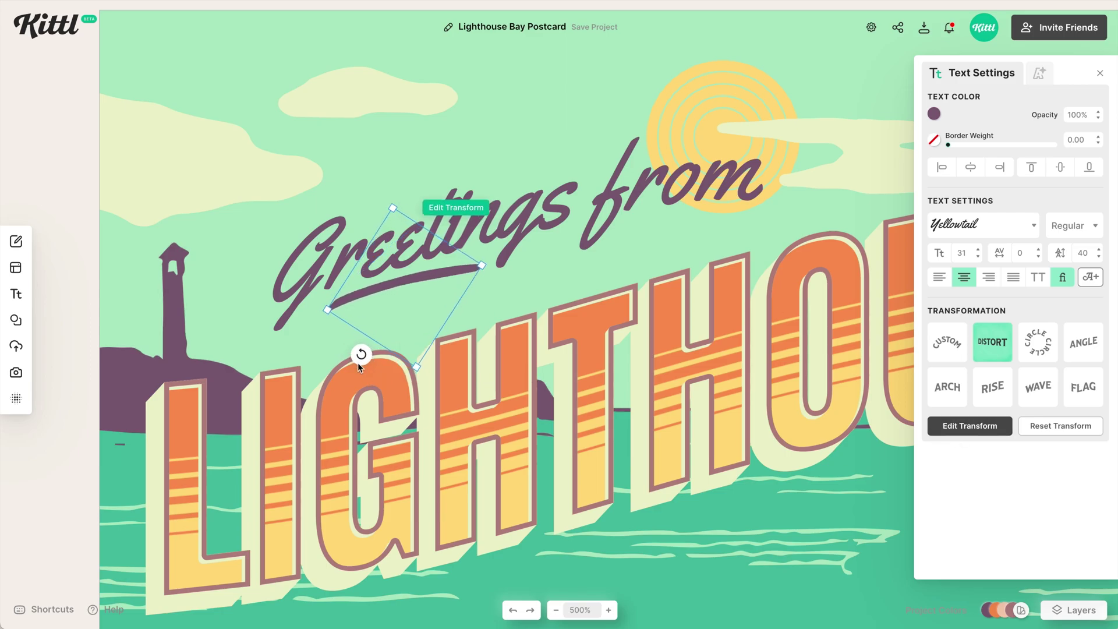
# - Duplicate LIGHTHOUSE just below the original and change the copy's text to 'bay'
pyautogui.click(567, 134)
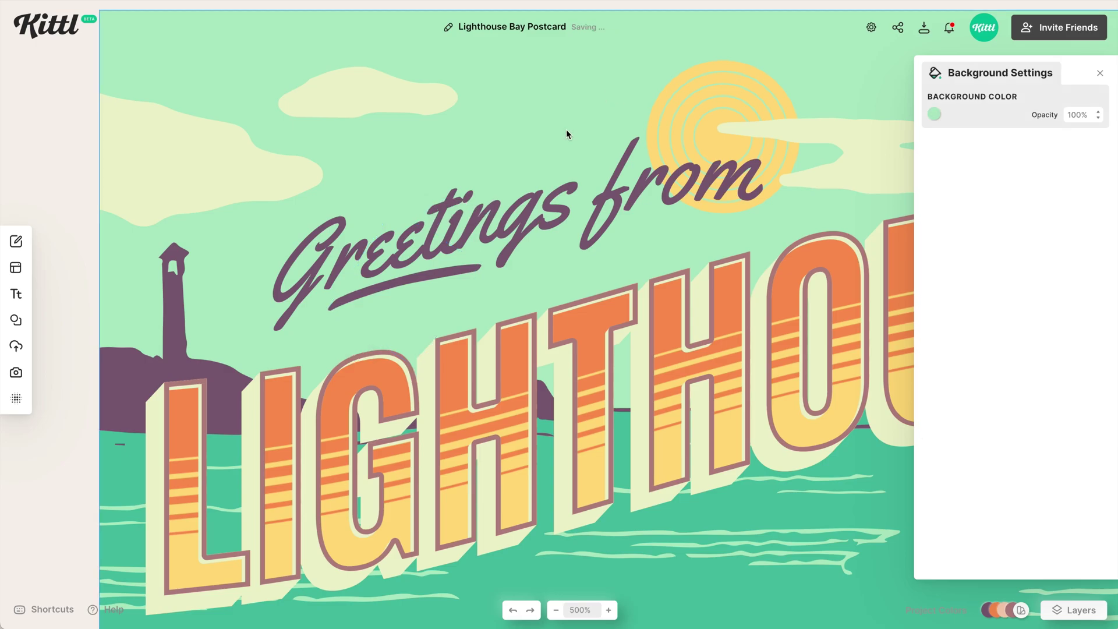
pyautogui.hotkey('shift', '1')
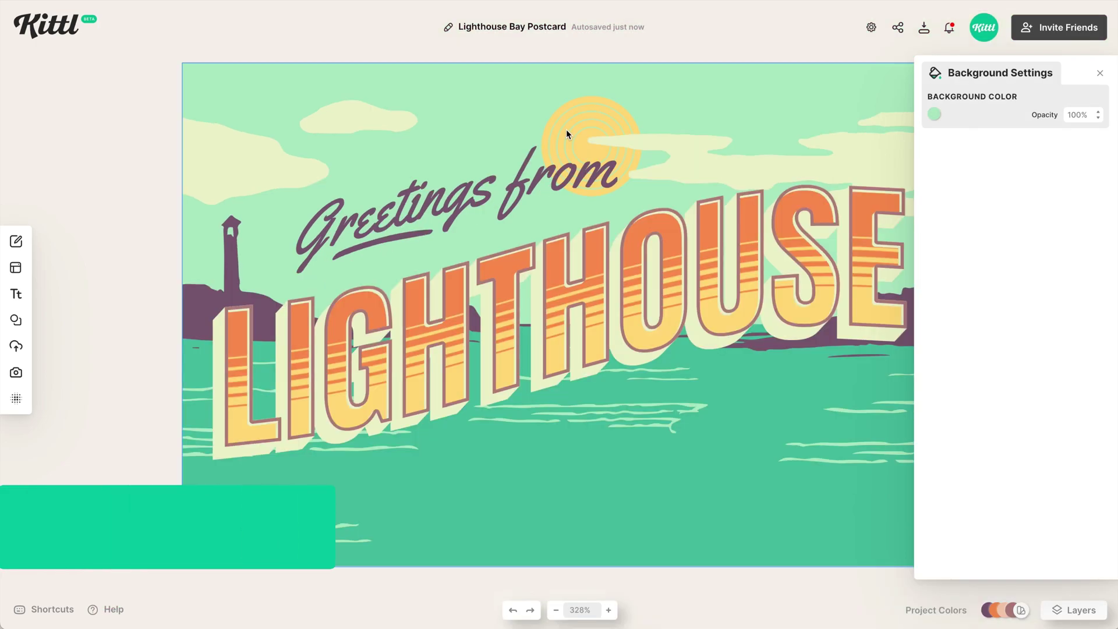
pyautogui.click(623, 277)
pyautogui.moveTo(621, 277); pyautogui.dragTo(635, 434)
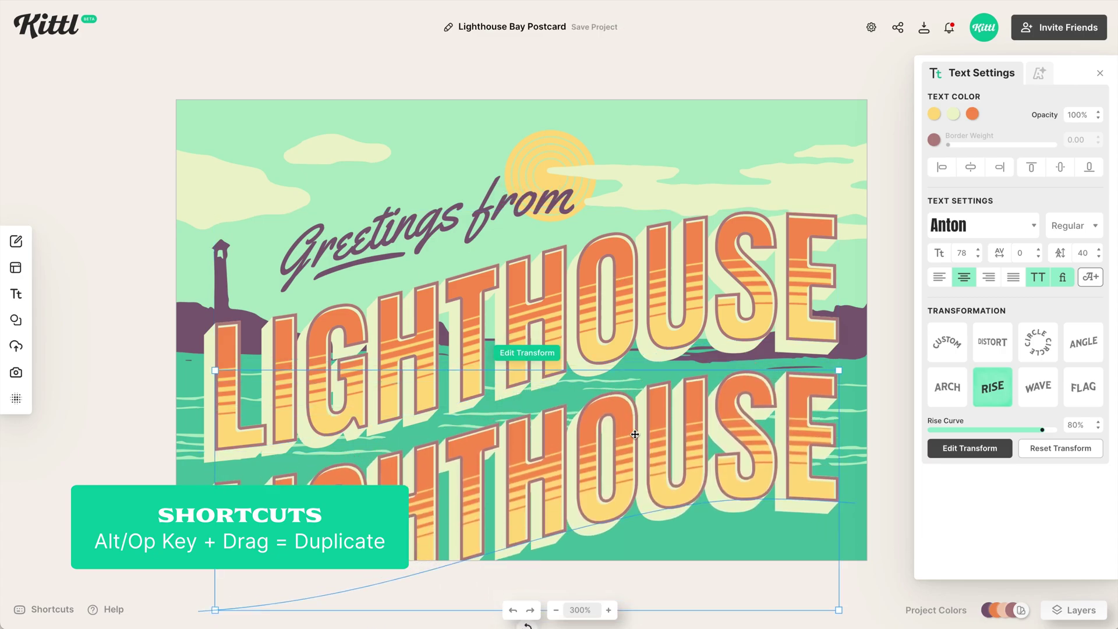
pyautogui.doubleClick(666, 455)
pyautogui.write('bay')
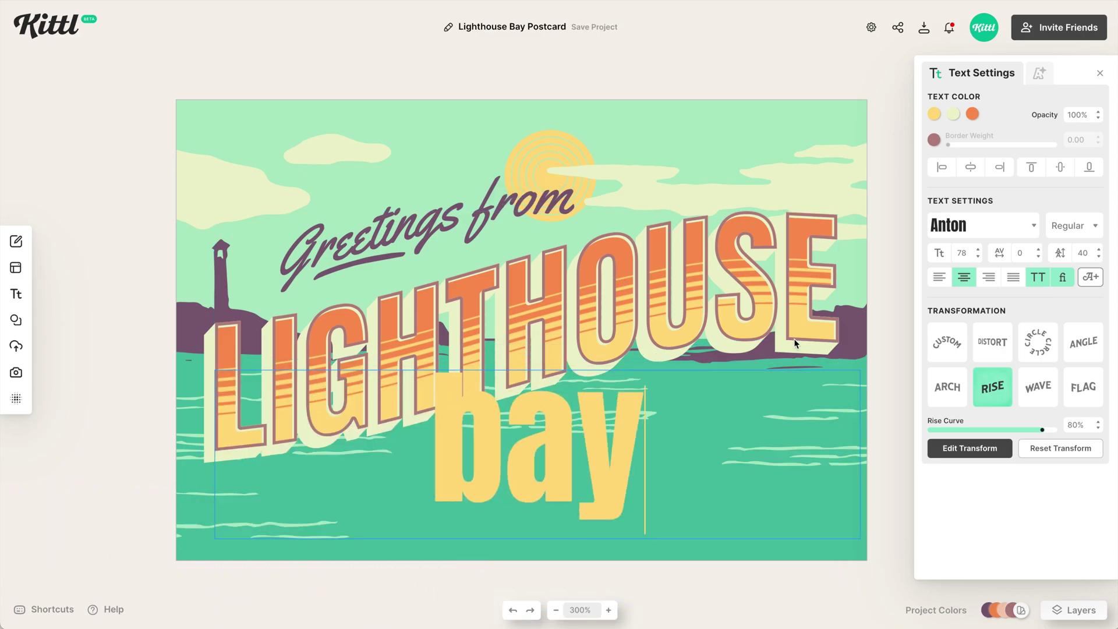
pyautogui.press('Escape')
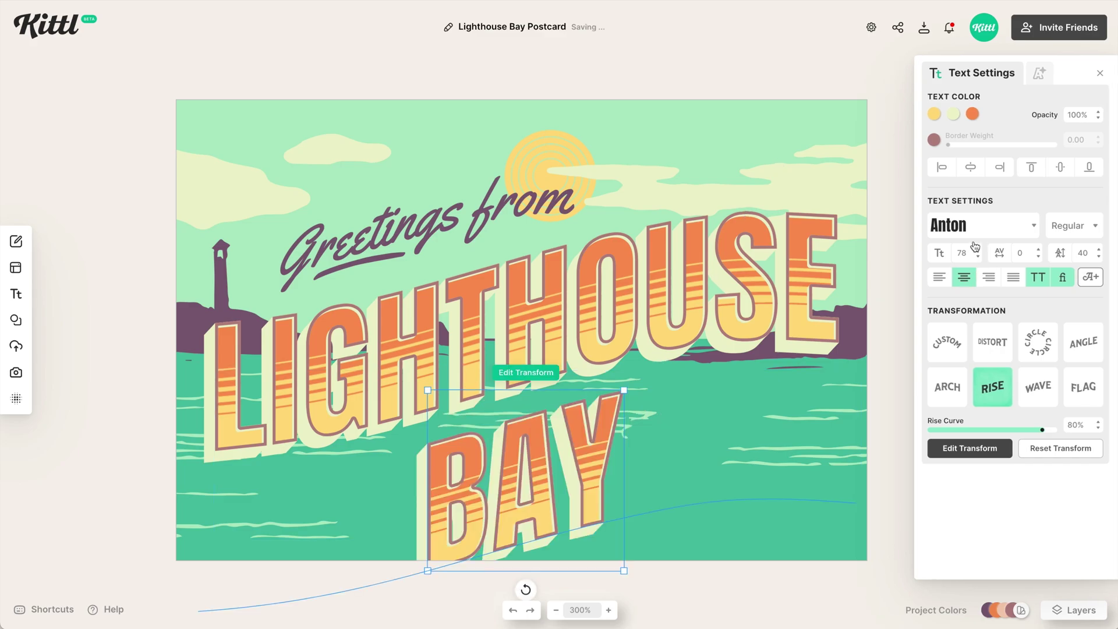
# - Set BAY in HT Modern Hand Sans at full variable width 100, then scale it down and move it up-right
pyautogui.click(975, 231)
pyautogui.click(839, 211)
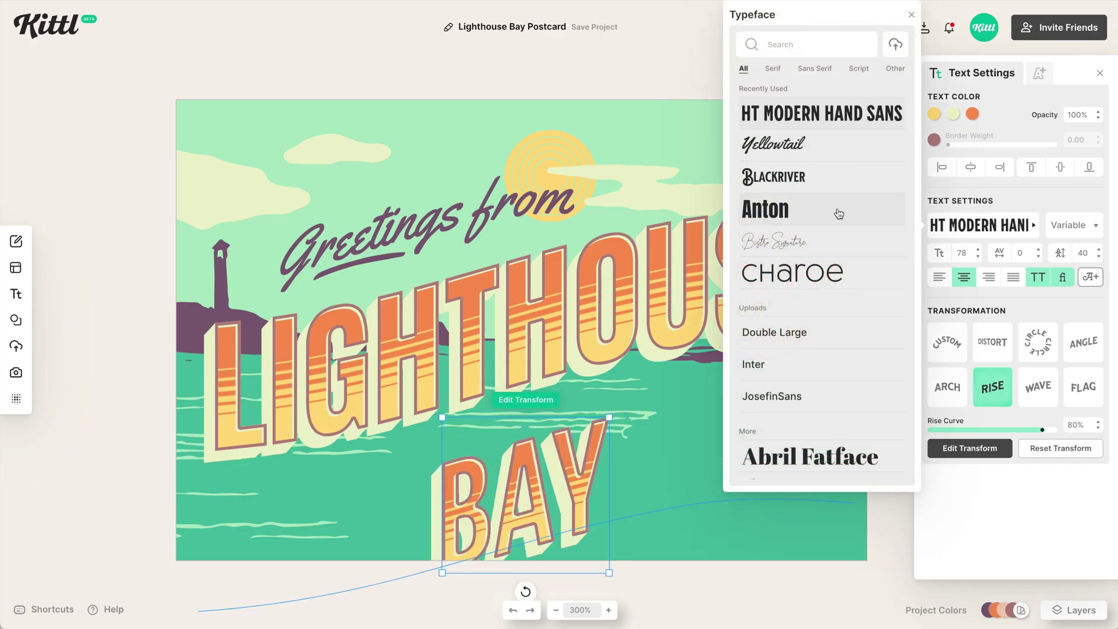
pyautogui.click(1071, 226)
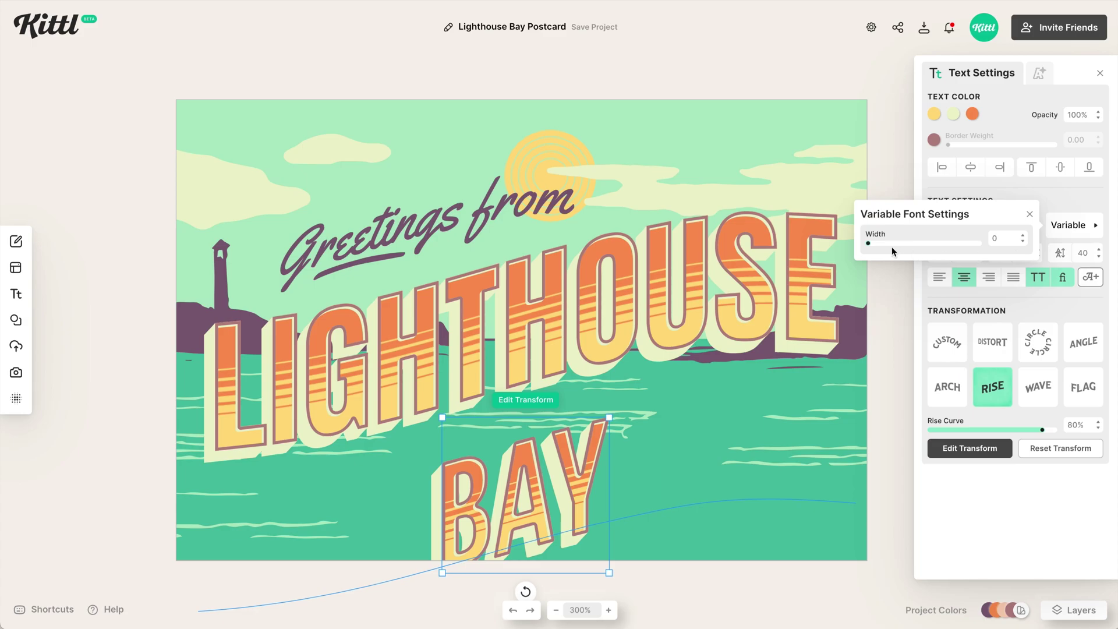
pyautogui.moveTo(873, 248); pyautogui.dragTo(1005, 247)
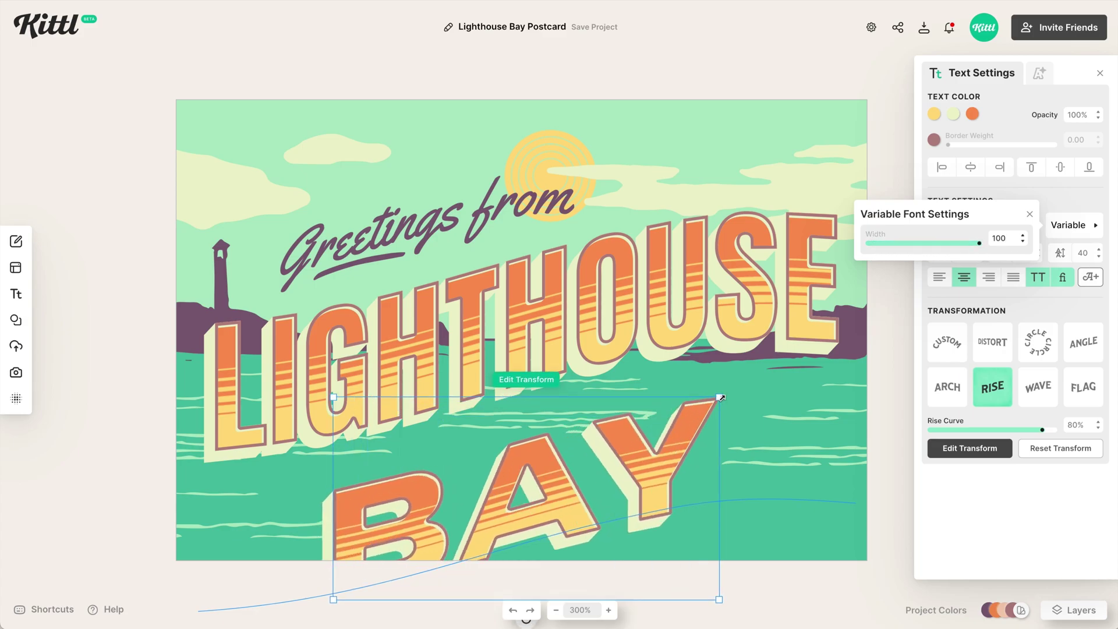
pyautogui.moveTo(722, 398); pyautogui.dragTo(779, 393)
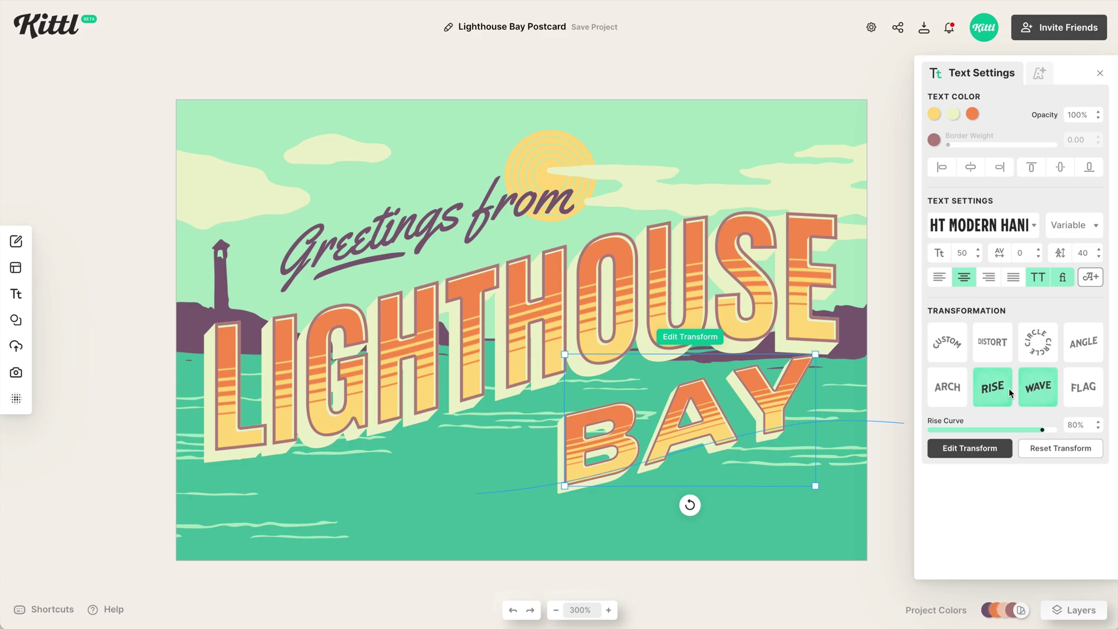
# - Switch BAY to a confirmed Wave transformation, shrink it slightly and nudge it right
pyautogui.click(1038, 391)
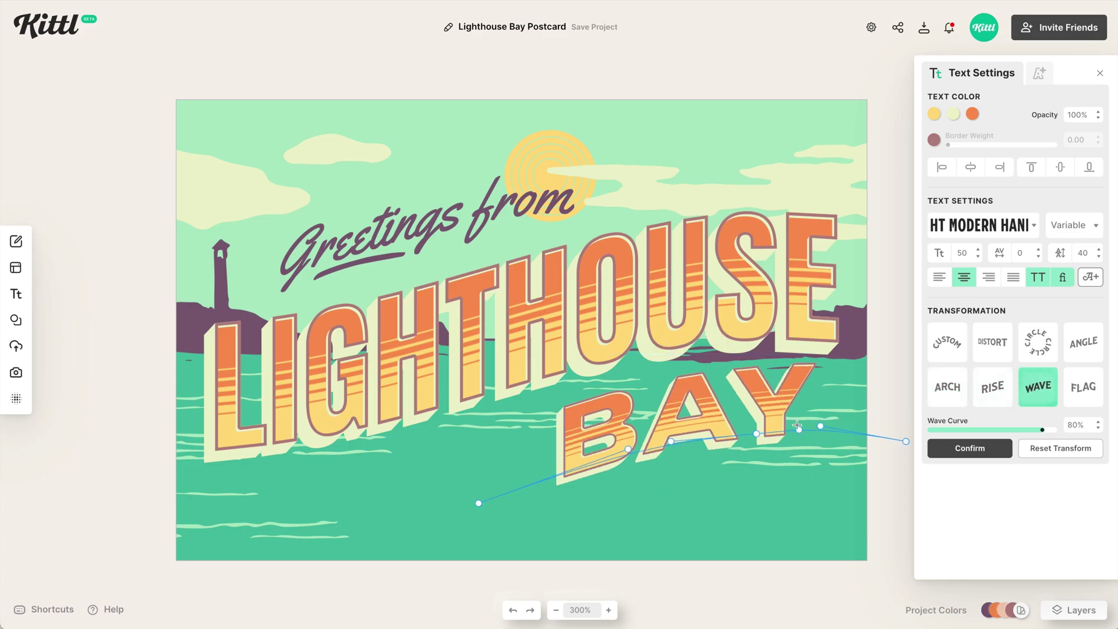
pyautogui.click(970, 448)
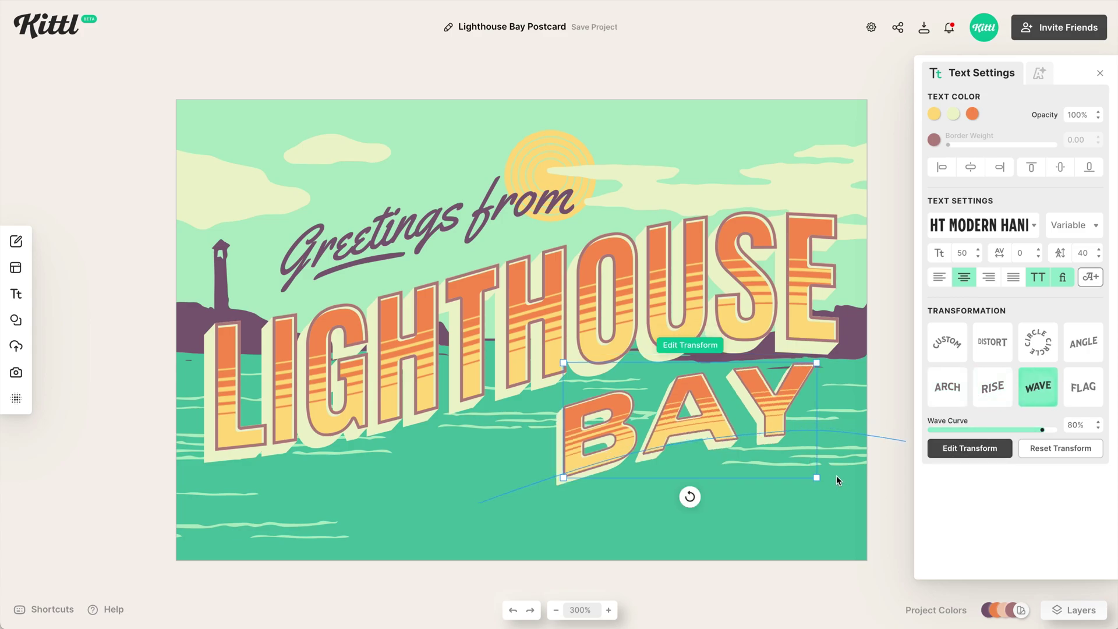
pyautogui.moveTo(814, 477)
pyautogui.mouseDown()
pyautogui.moveTo(806, 469)
pyautogui.moveTo(814, 479)
pyautogui.mouseUp()
pyautogui.moveTo(760, 433); pyautogui.dragTo(766, 432)
# - Replace BAY's Detailed 3D Shadow with a Block Shadow and remove the Fading Color Cut stripes
pyautogui.click(1039, 75)
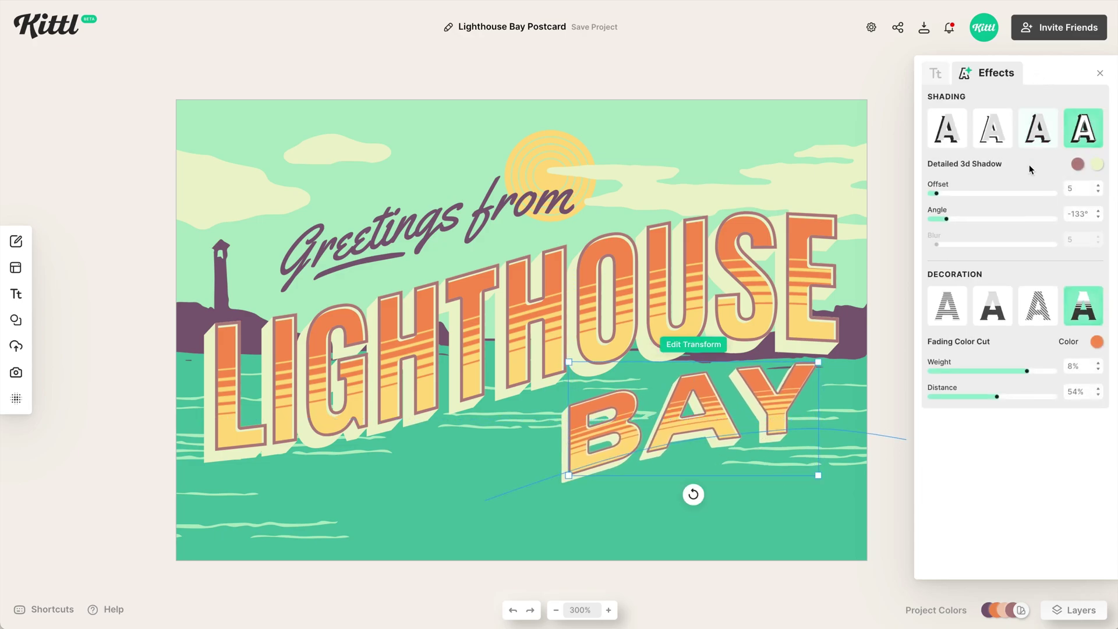
pyautogui.click(1088, 135)
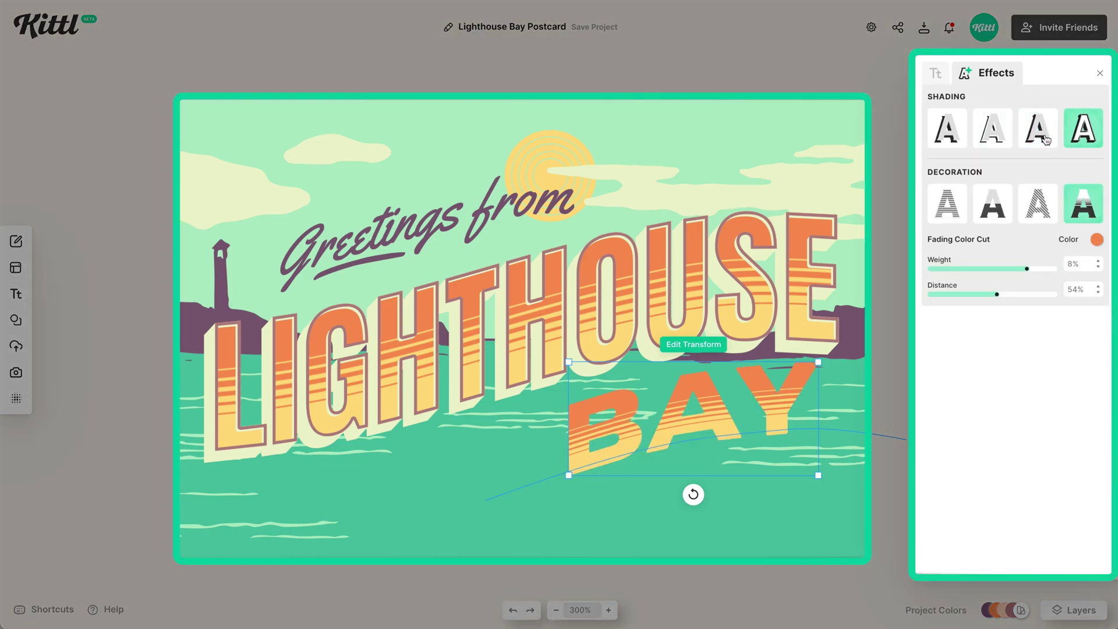
pyautogui.click(1037, 134)
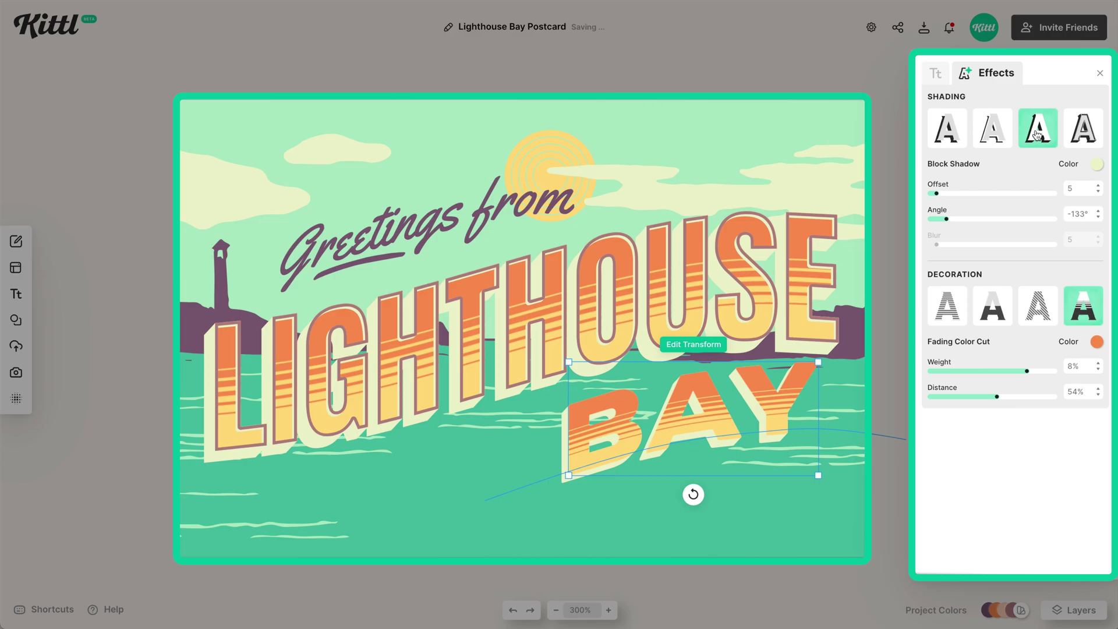
pyautogui.click(1079, 312)
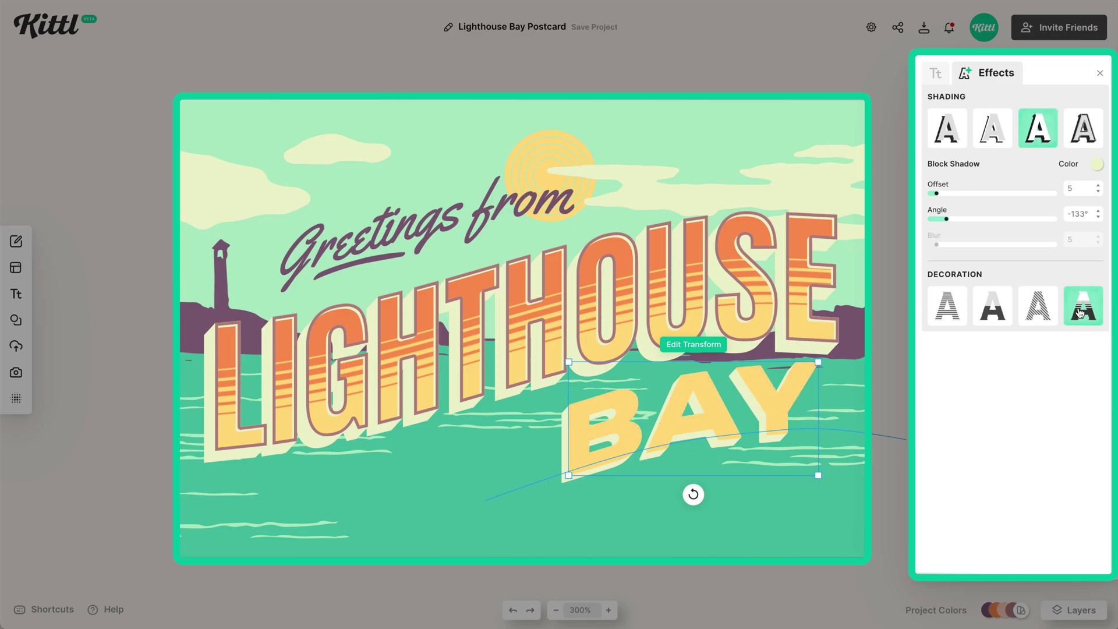
# - Fill BAY orange with a mauve outline border, and nudge it up-right
pyautogui.click(936, 75)
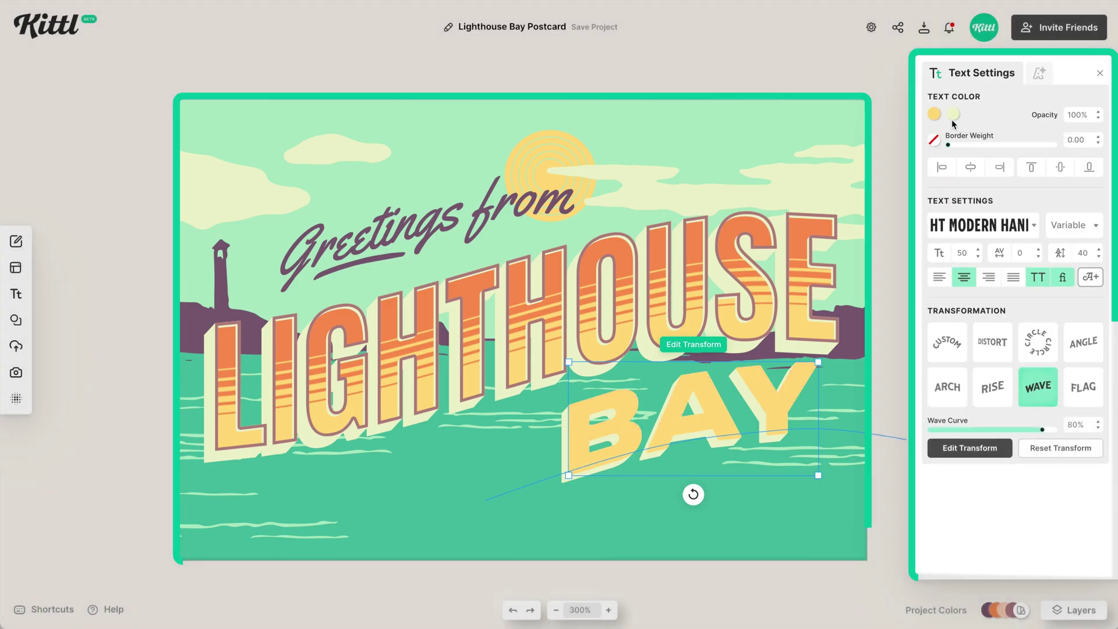
pyautogui.click(934, 115)
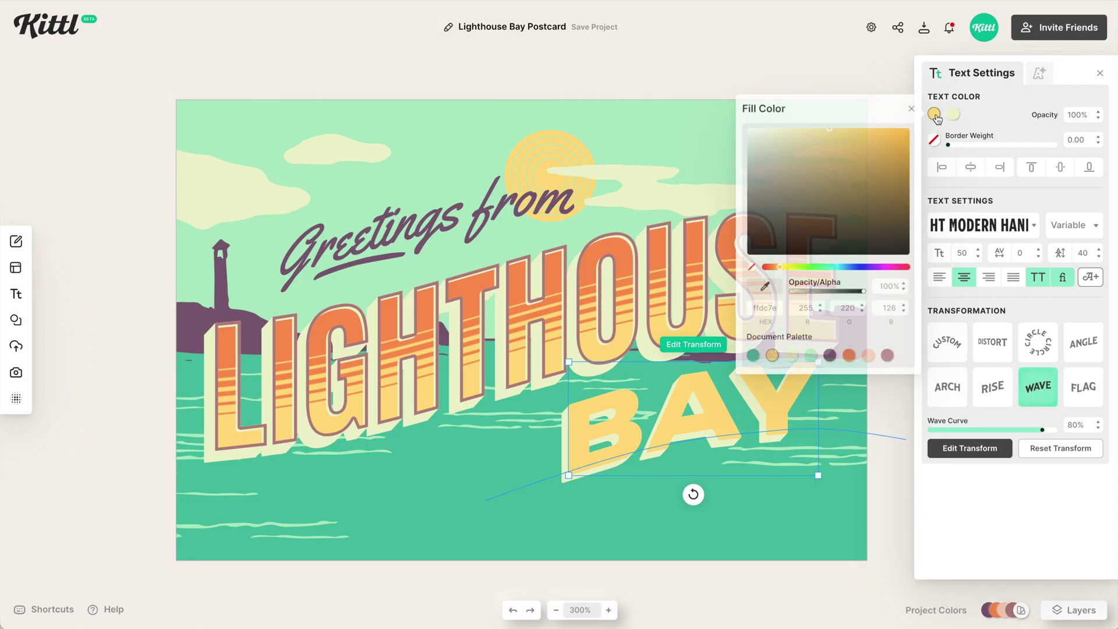
pyautogui.click(848, 356)
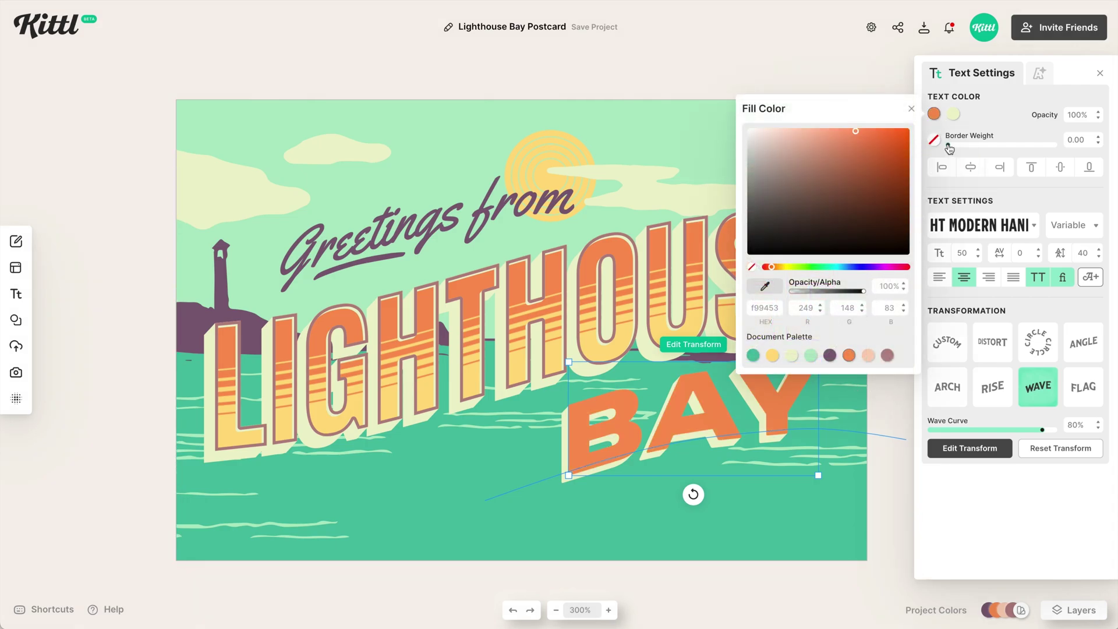
pyautogui.moveTo(948, 144); pyautogui.dragTo(952, 148)
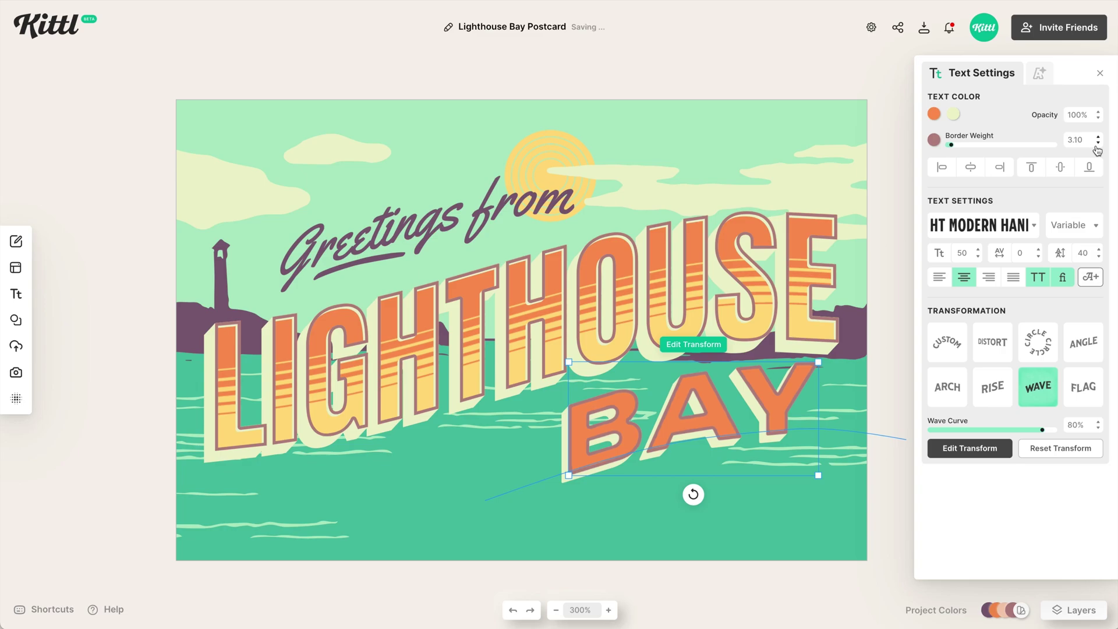
pyautogui.moveTo(777, 406); pyautogui.dragTo(785, 404)
# - Flatten BAY's wave to a gentler 66% curve, confirm, then scale it down and shift it right
pyautogui.click(712, 345)
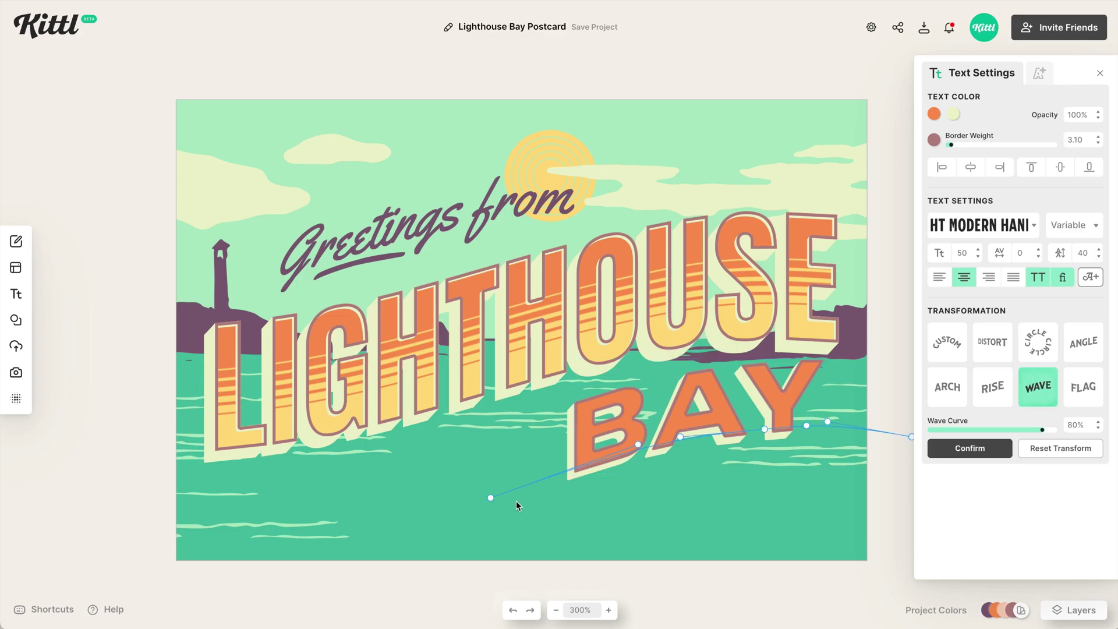
pyautogui.moveTo(491, 497); pyautogui.dragTo(487, 490)
pyautogui.hscroll(1, 849, 460)
pyautogui.moveTo(867, 432); pyautogui.dragTo(869, 445)
pyautogui.moveTo(719, 424); pyautogui.dragTo(714, 428)
pyautogui.click(949, 450)
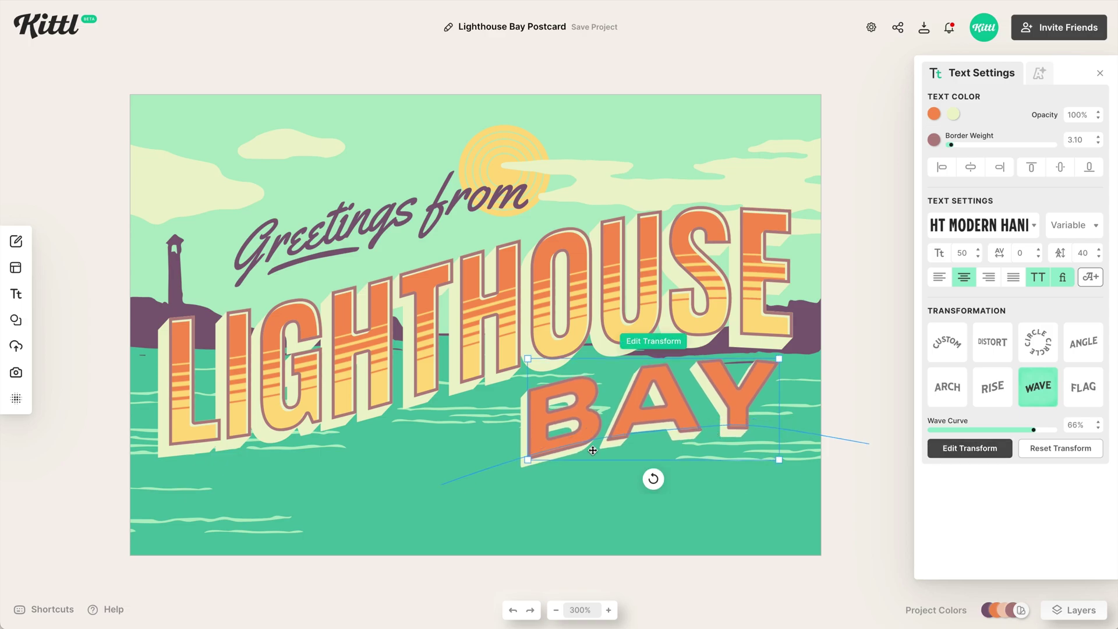
pyautogui.moveTo(530, 462); pyautogui.dragTo(545, 459)
pyautogui.moveTo(732, 413); pyautogui.dragTo(744, 413)
# - Search Elements for 'bea' and add the jet-ski rider illustration to the postcard
pyautogui.click(860, 392)
pyautogui.hscroll(-1, 860, 392)
pyautogui.scroll(1, 859, 392)
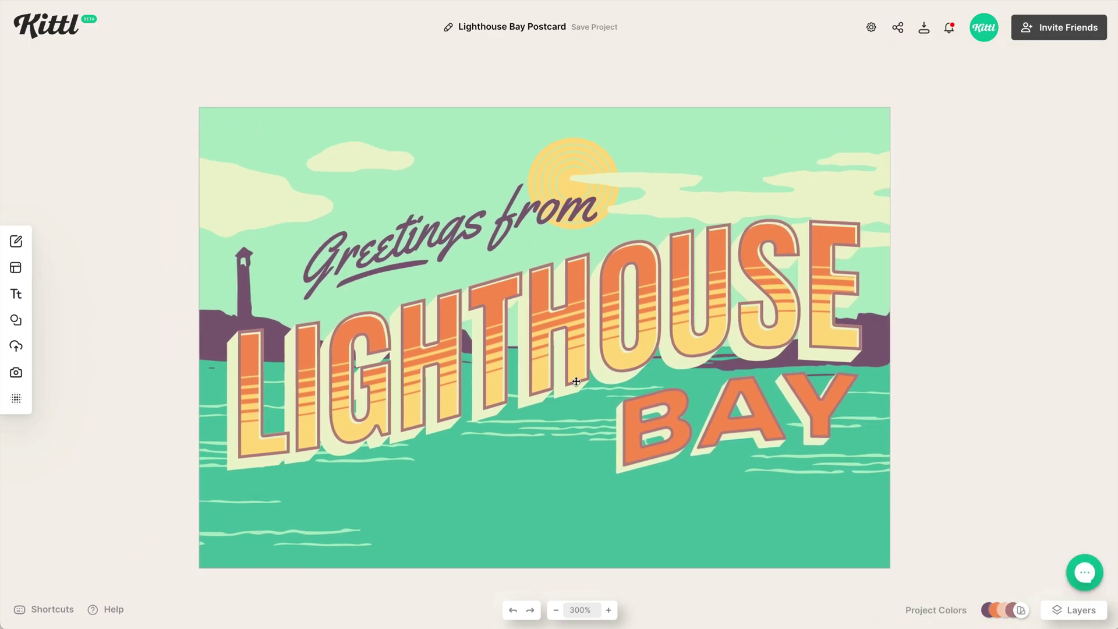
pyautogui.click(16, 319)
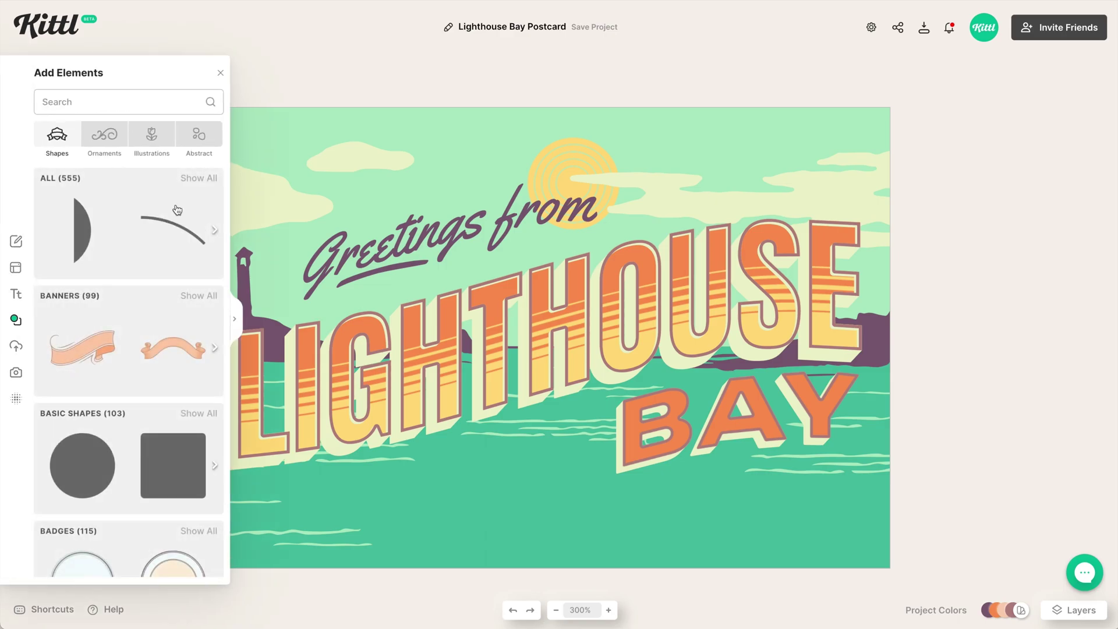
pyautogui.click(159, 101)
pyautogui.write('beach')
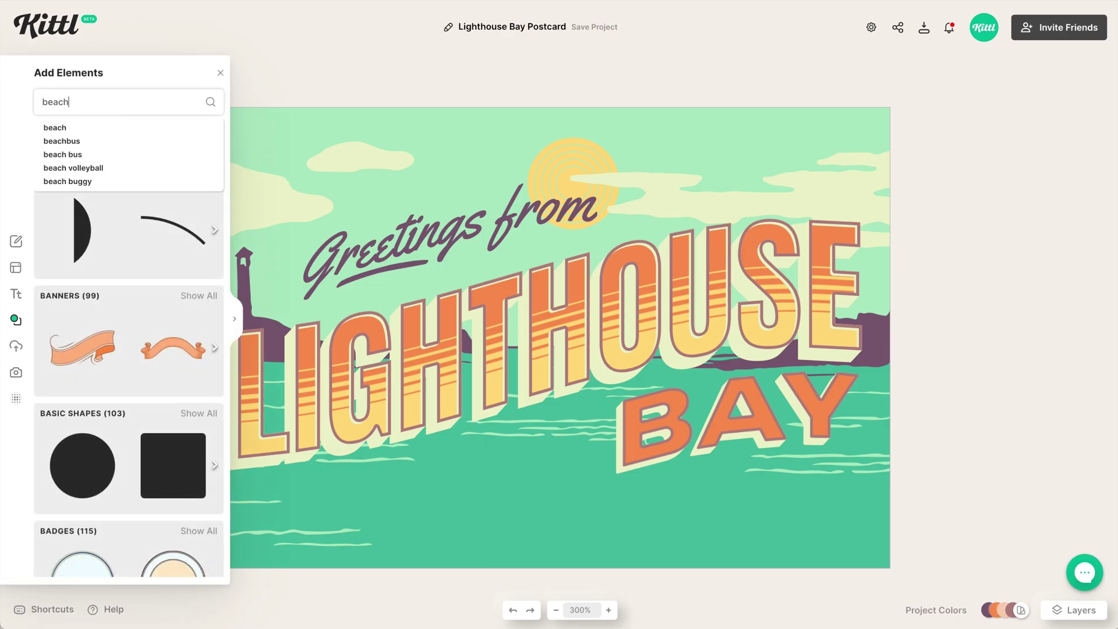
pyautogui.press('Return')
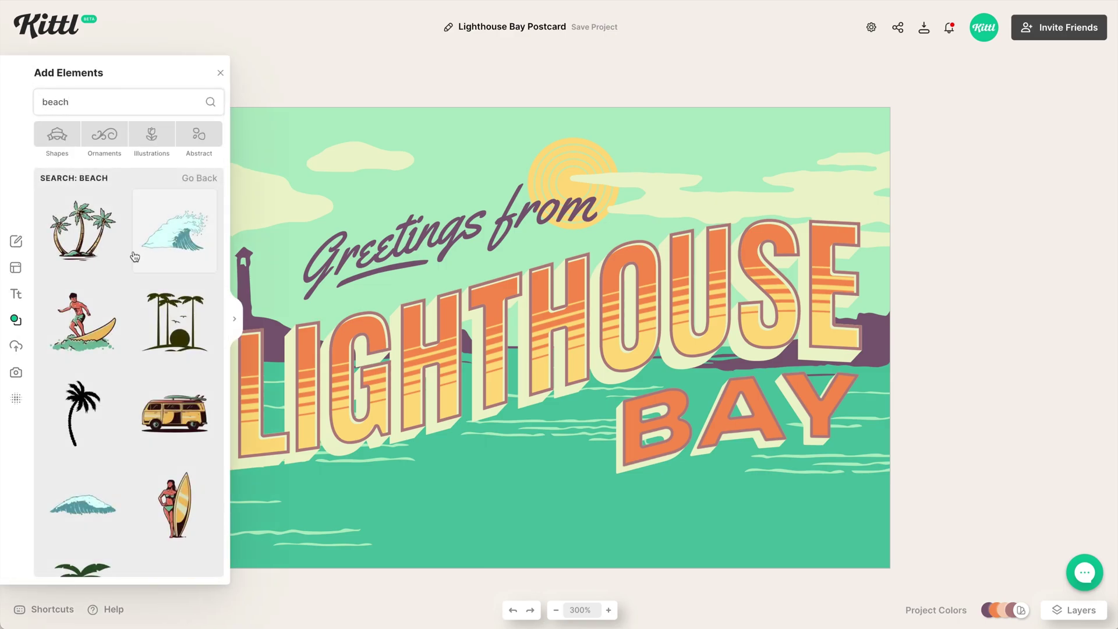
pyautogui.scroll(-5, 135, 256)
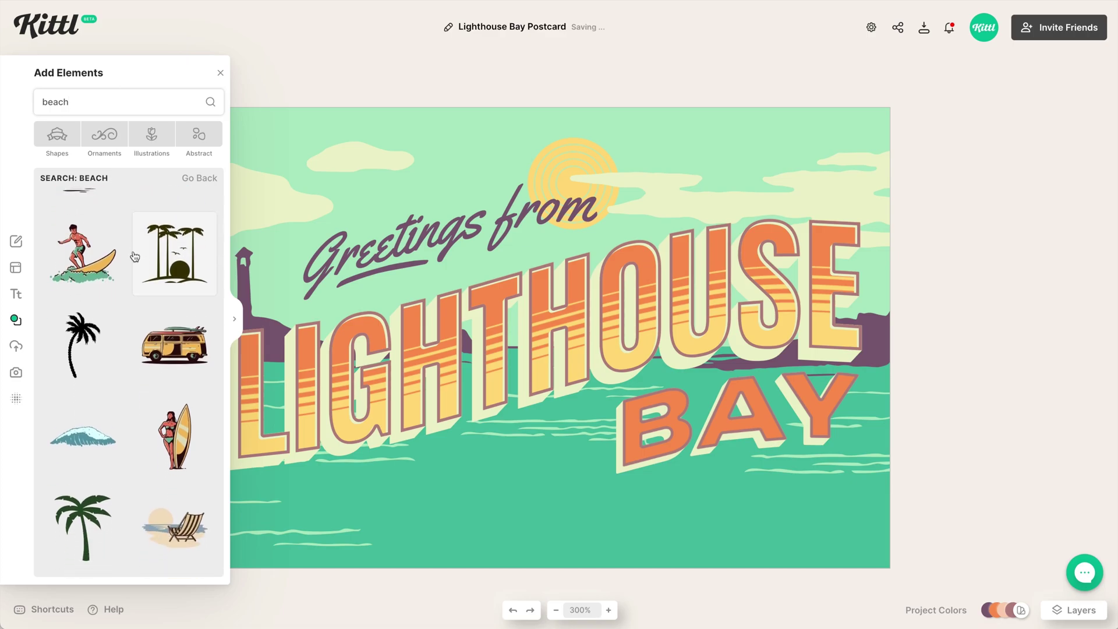
pyautogui.scroll(-10, 127, 317)
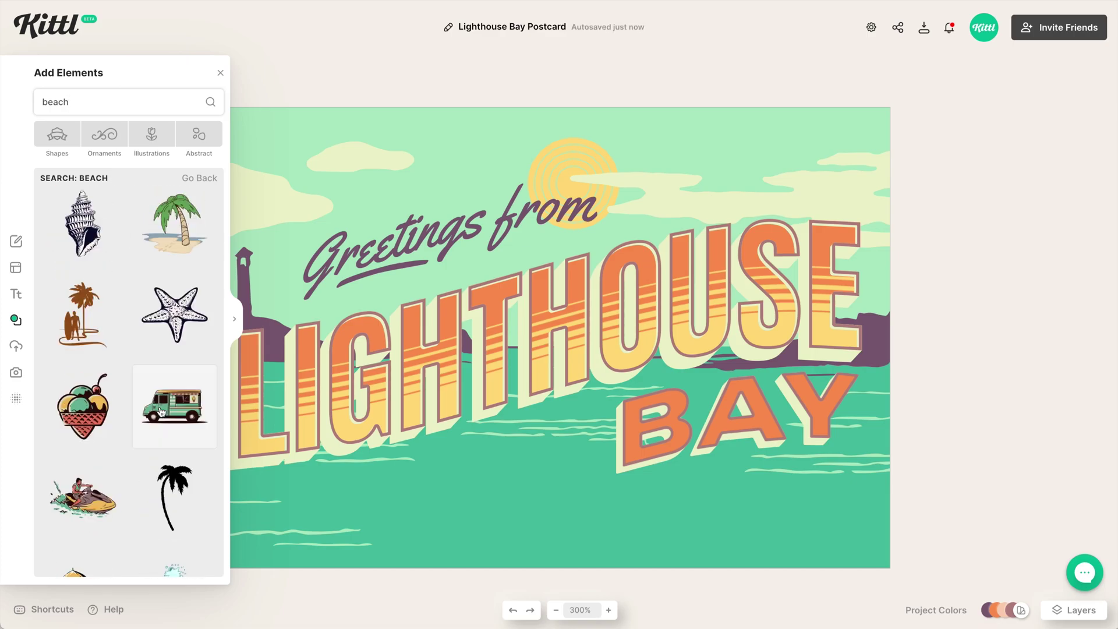
pyautogui.click(80, 300)
# - Enlarge the jet-ski and position it on the water below the lettering
pyautogui.moveTo(559, 320); pyautogui.dragTo(509, 470)
pyautogui.moveTo(588, 417); pyautogui.dragTo(680, 359)
pyautogui.moveTo(579, 471); pyautogui.dragTo(530, 502)
pyautogui.moveTo(625, 542); pyautogui.dragTo(639, 551)
pyautogui.moveTo(562, 494); pyautogui.dragTo(556, 497)
# - Recolour the jet-ski rider's red parts to palette orange
pyautogui.click(935, 115)
pyautogui.click(849, 356)
pyautogui.click(994, 204)
pyautogui.click(903, 231)
pyautogui.hotkey('ctrl', '-')
# - Recolour the jet-ski hull yellow and its body mauve-pink from the Document Palette
pyautogui.click(220, 73)
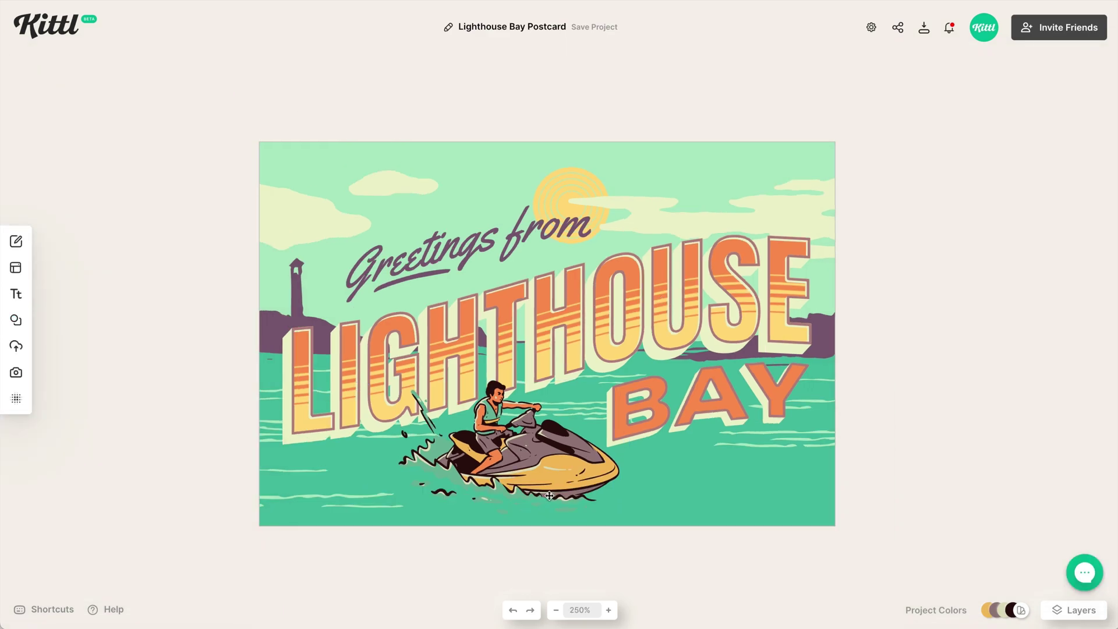
pyautogui.click(568, 492)
pyautogui.click(972, 114)
pyautogui.click(810, 356)
pyautogui.click(1050, 306)
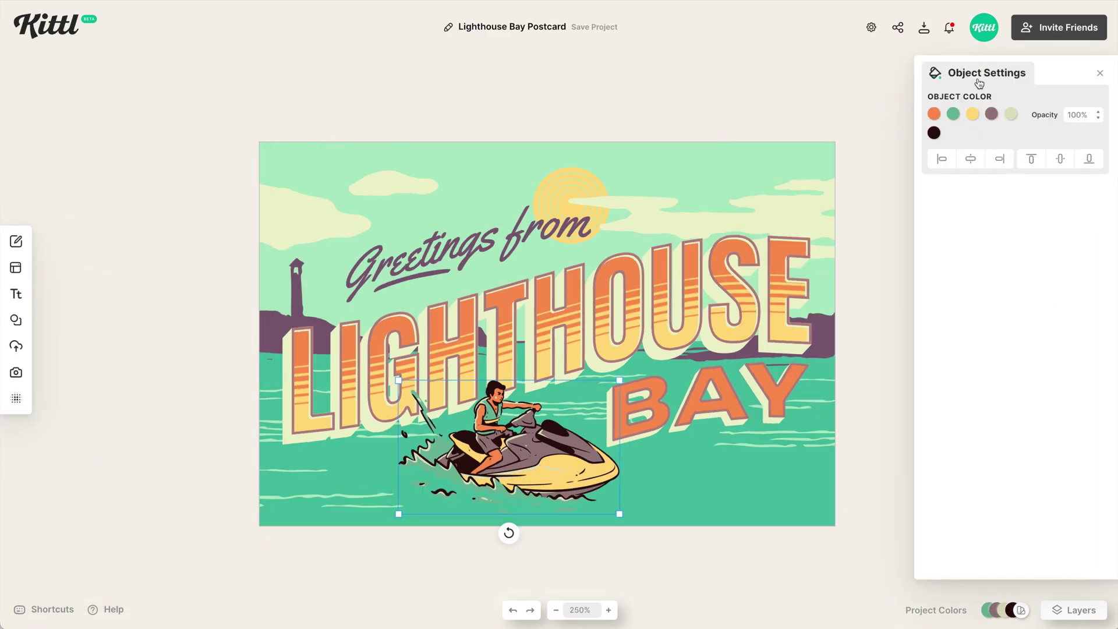
pyautogui.click(992, 114)
pyautogui.click(942, 356)
pyautogui.click(685, 495)
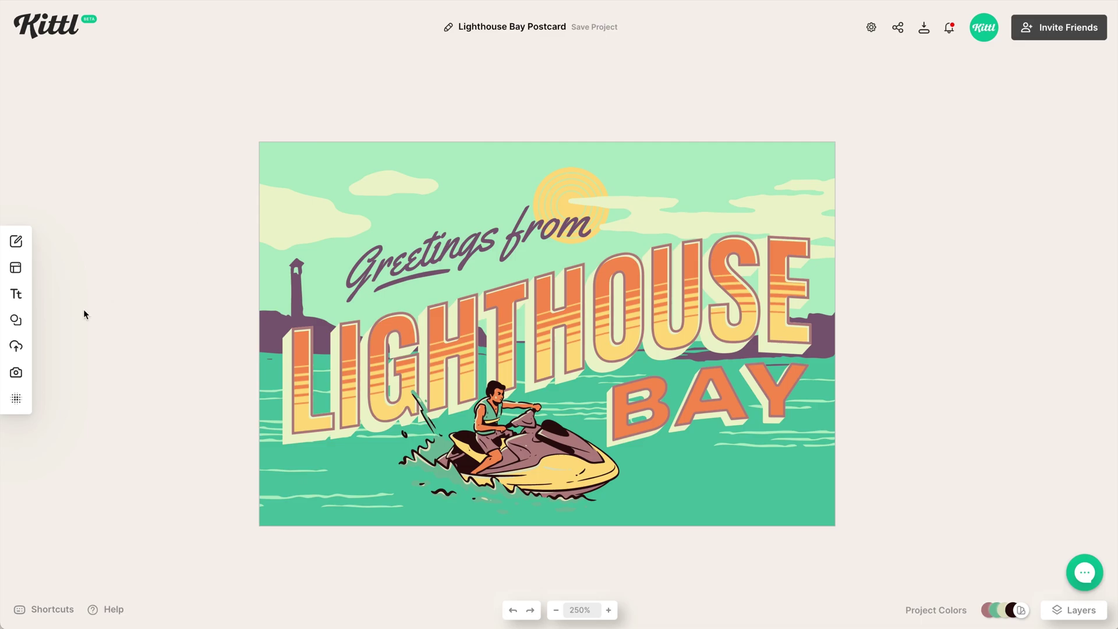
# - Search the Elements library for 'water' and place a splash at the postcard's lower left
pyautogui.click(14, 321)
pyautogui.click(117, 103)
pyautogui.write('water')
pyautogui.press('Return')
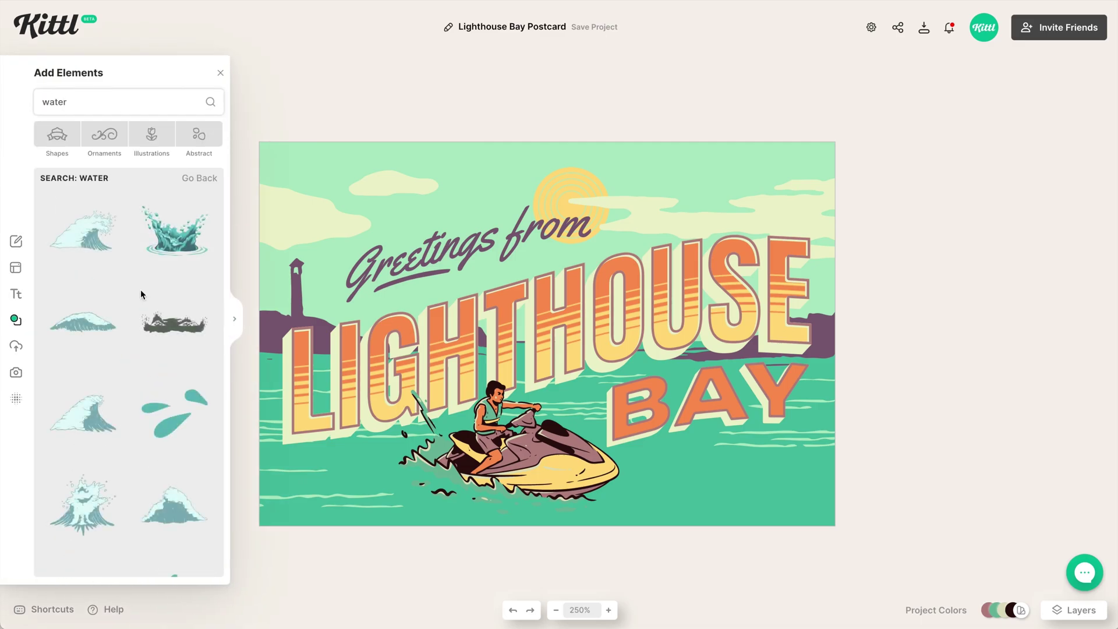
pyautogui.scroll(-5, 124, 370)
pyautogui.click(84, 337)
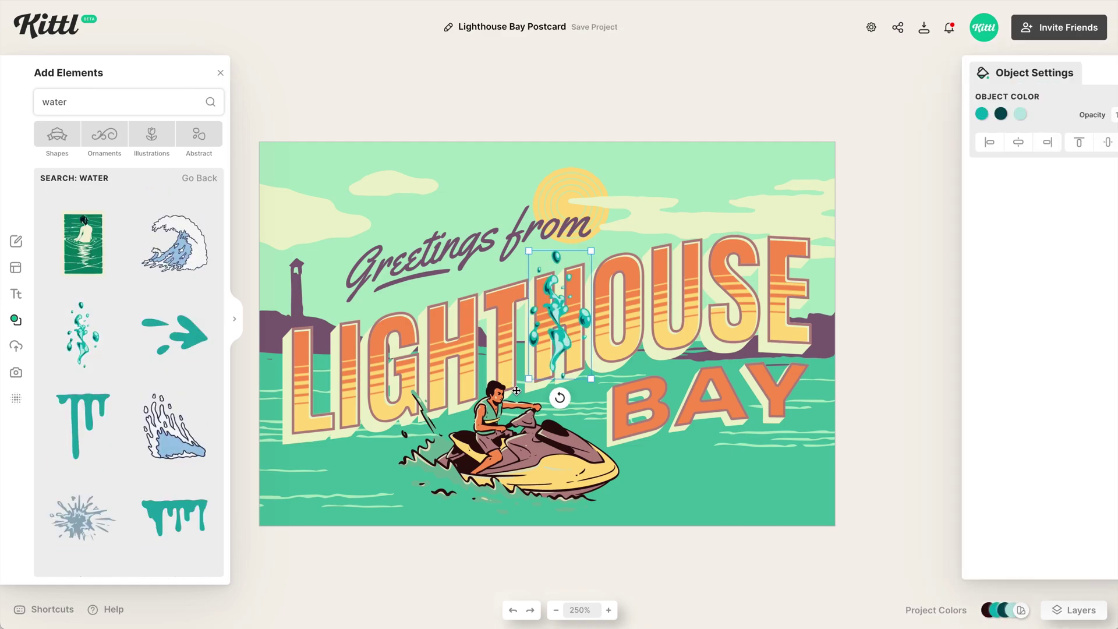
pyautogui.moveTo(559, 397); pyautogui.dragTo(479, 334)
pyautogui.moveTo(583, 315); pyautogui.dragTo(314, 460)
# - Recolor both of the splash's colours, including the dark teal, to light green
pyautogui.click(935, 114)
pyautogui.click(810, 355)
pyautogui.click(954, 114)
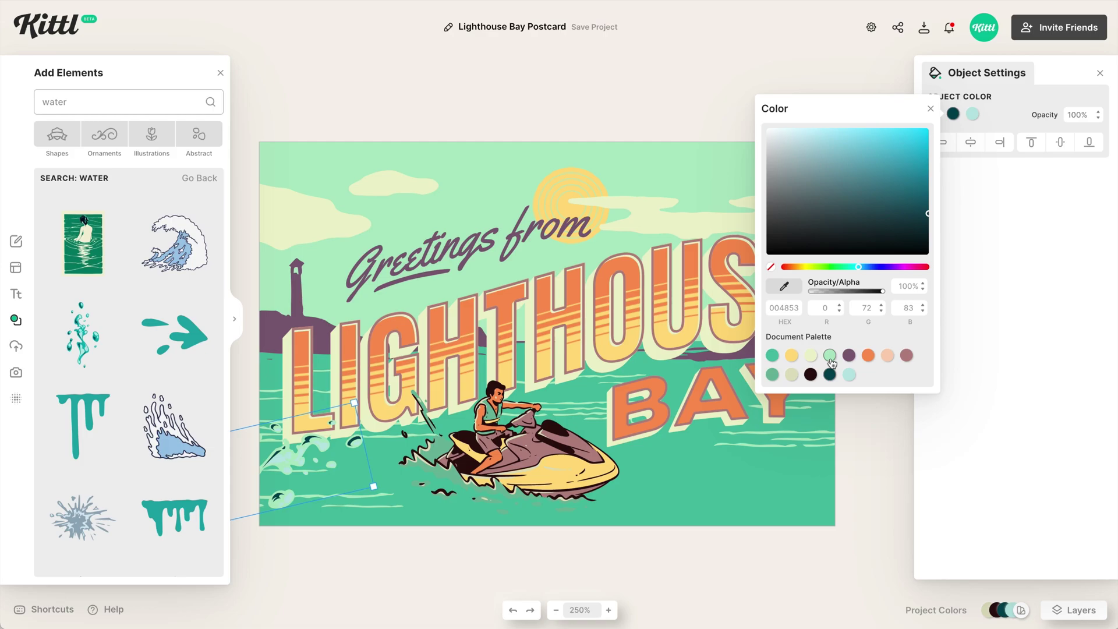
pyautogui.click(811, 356)
pyautogui.click(332, 528)
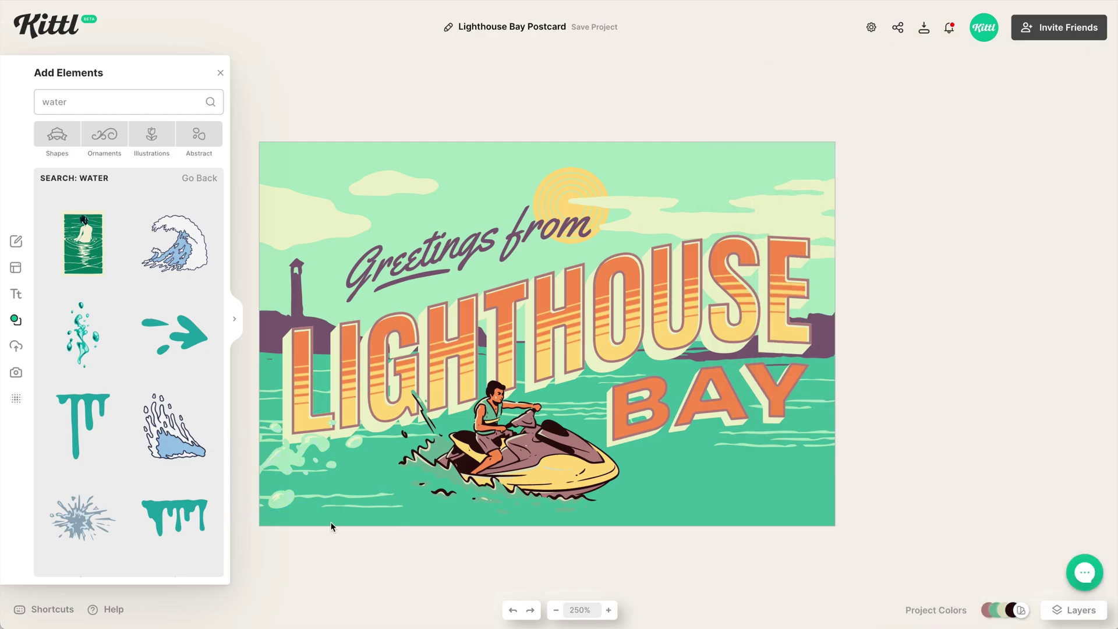
# - Place a copy of the splash at the right edge and bring BAY in front of it
pyautogui.moveTo(277, 463); pyautogui.dragTo(525, 413)
pyautogui.rightClick(766, 409)
pyautogui.click(829, 567)
pyautogui.click(833, 540)
# - Move the splash copy near the rider and bring the jet-ski in front of it
pyautogui.click(816, 371)
pyautogui.moveTo(431, 431); pyautogui.dragTo(456, 386)
pyautogui.rightClick(560, 495)
pyautogui.click(646, 599)
pyautogui.click(669, 567)
pyautogui.click(839, 457)
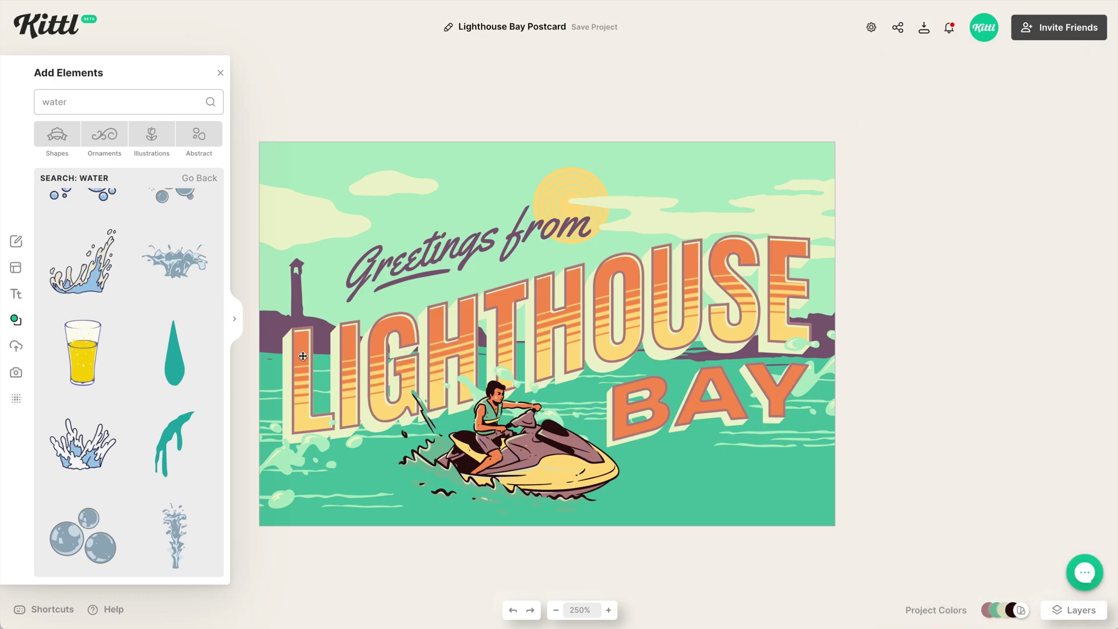
pyautogui.click(746, 448)
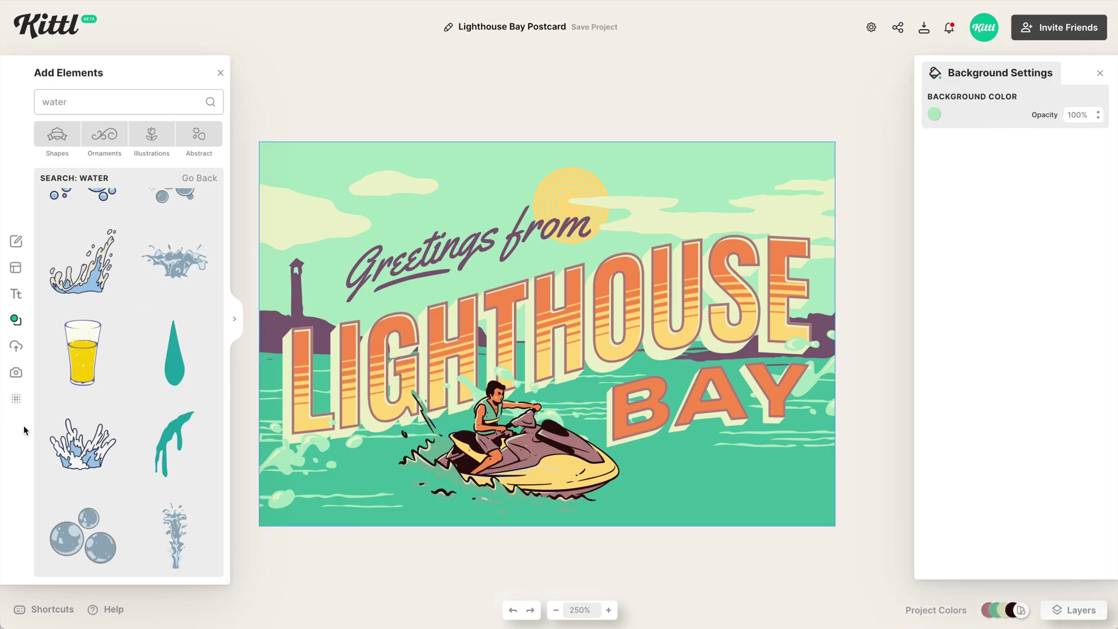
# - Apply the second paper texture at about 70% opacity, release it as its own layer, and lock it
pyautogui.click(16, 400)
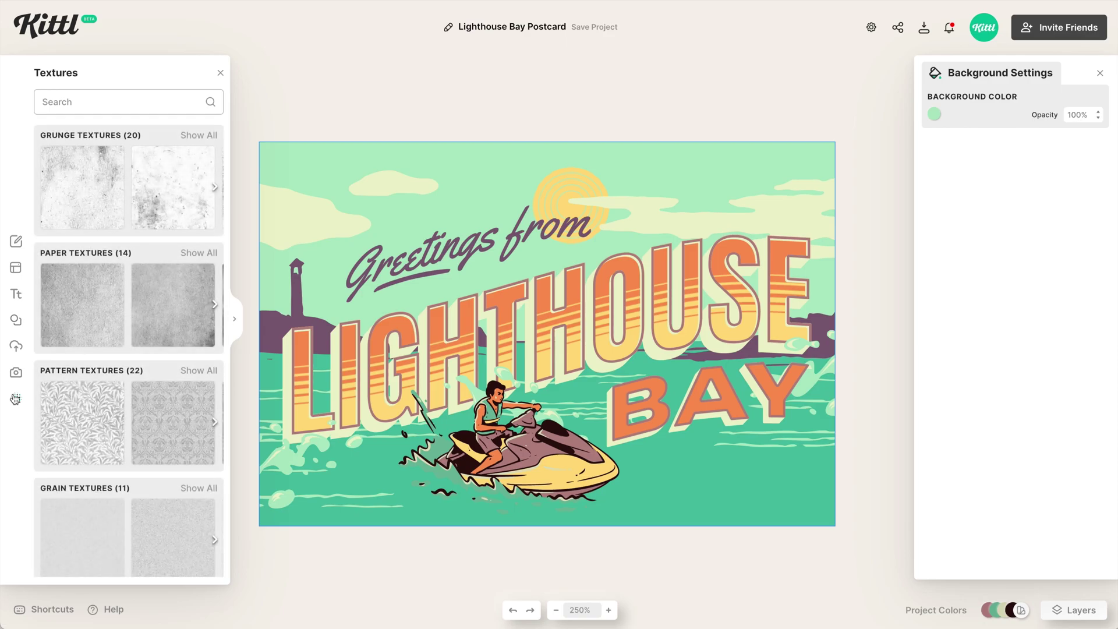
pyautogui.scroll(-2, 102, 371)
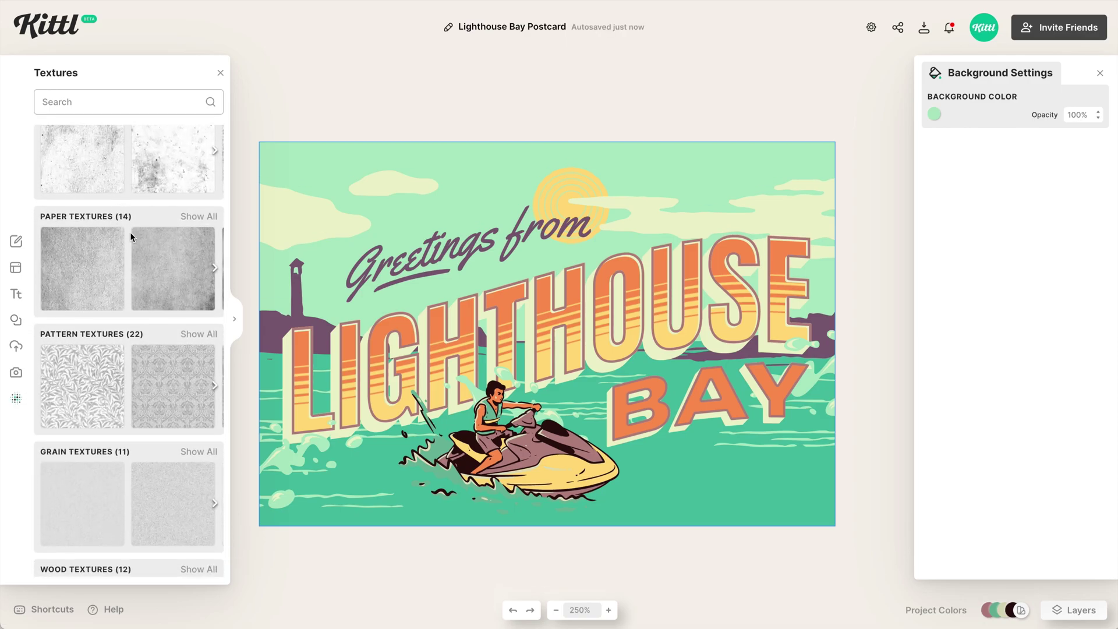
pyautogui.hscroll(5, 140, 253)
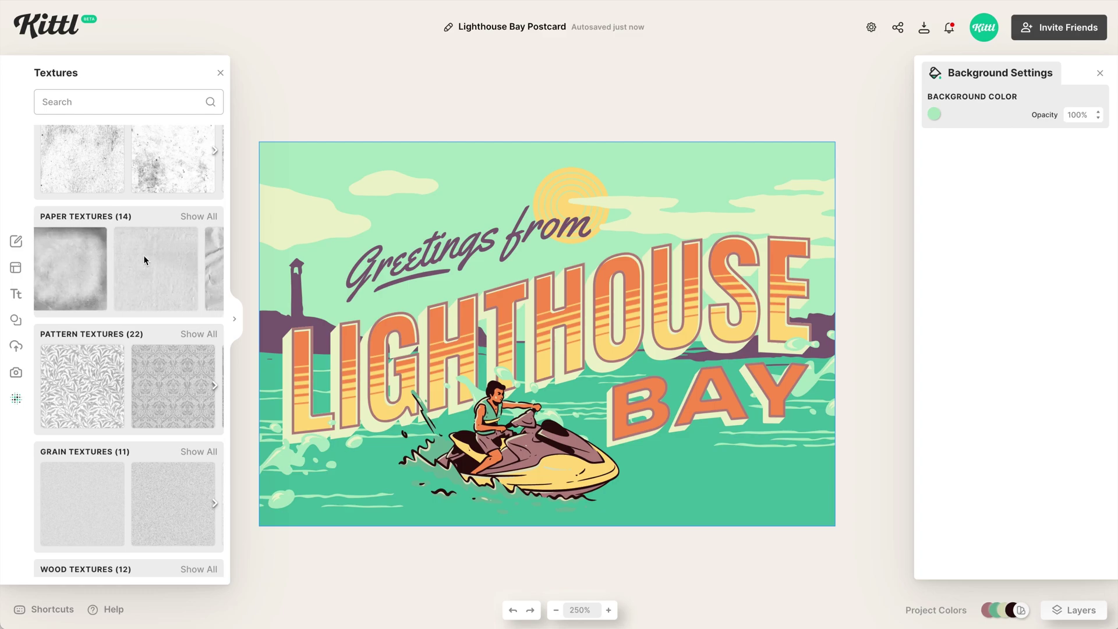
pyautogui.click(144, 257)
pyautogui.hscroll(1, 145, 274)
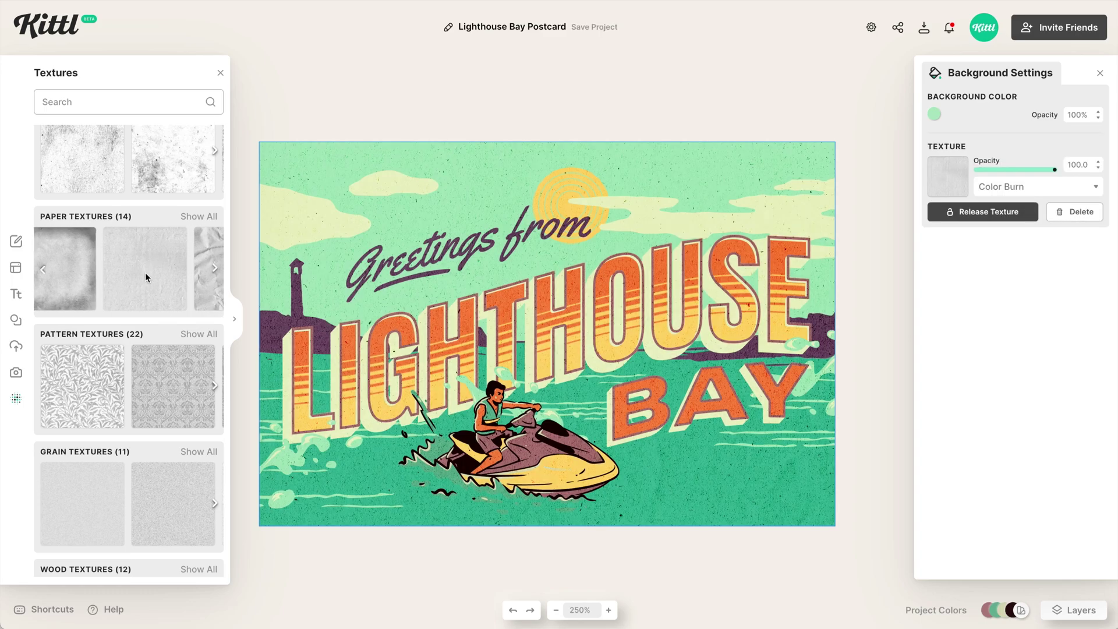
pyautogui.moveTo(1053, 169); pyautogui.dragTo(1029, 171)
pyautogui.click(994, 212)
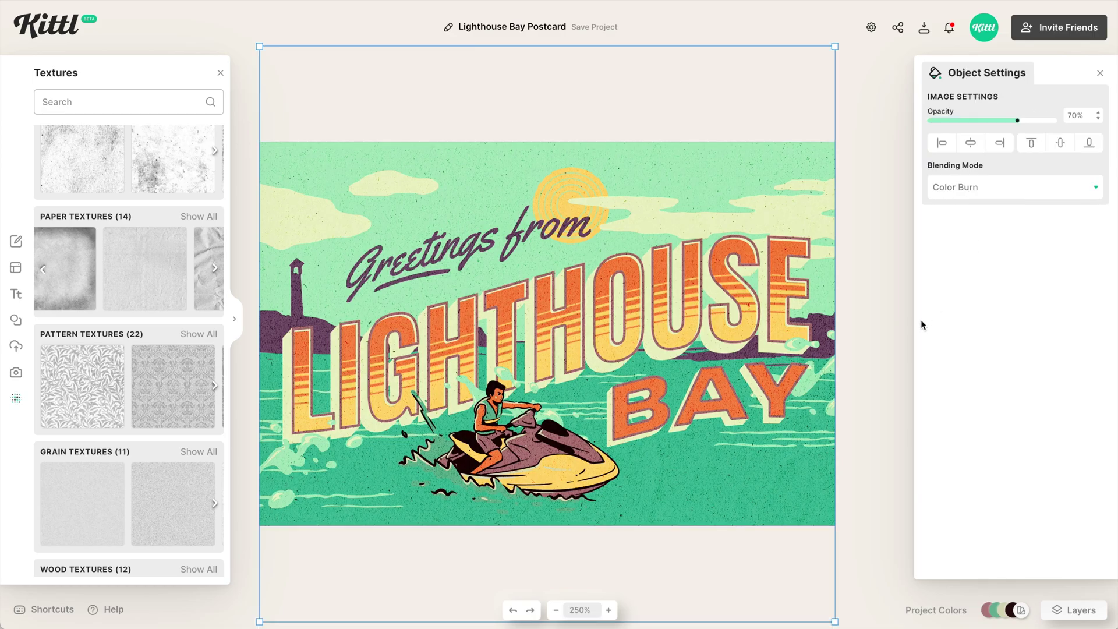
pyautogui.click(1074, 610)
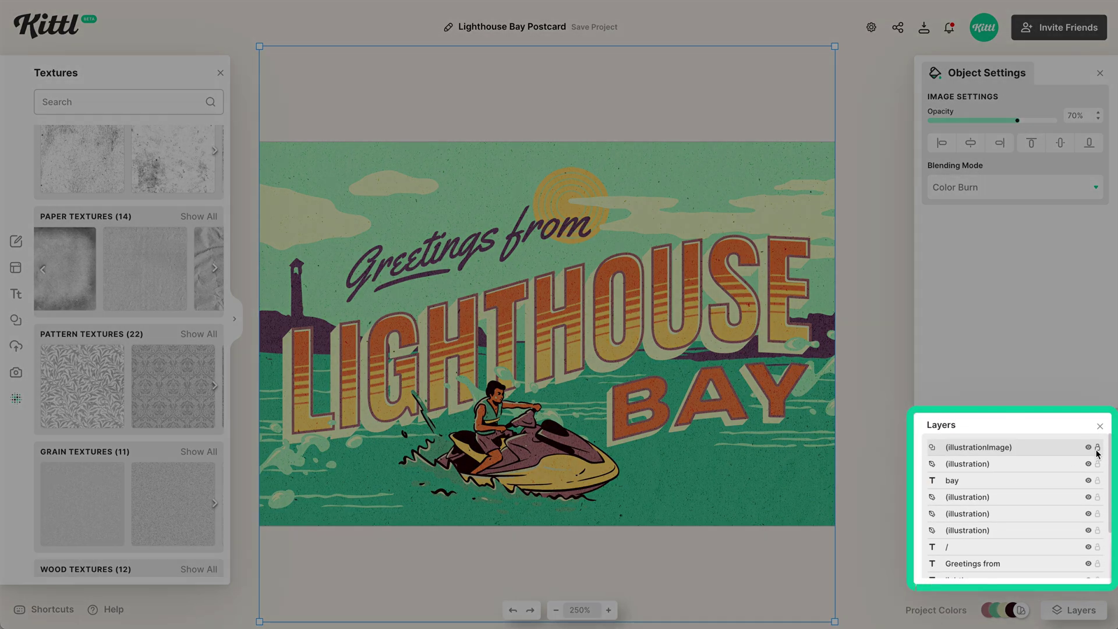
pyautogui.click(1097, 449)
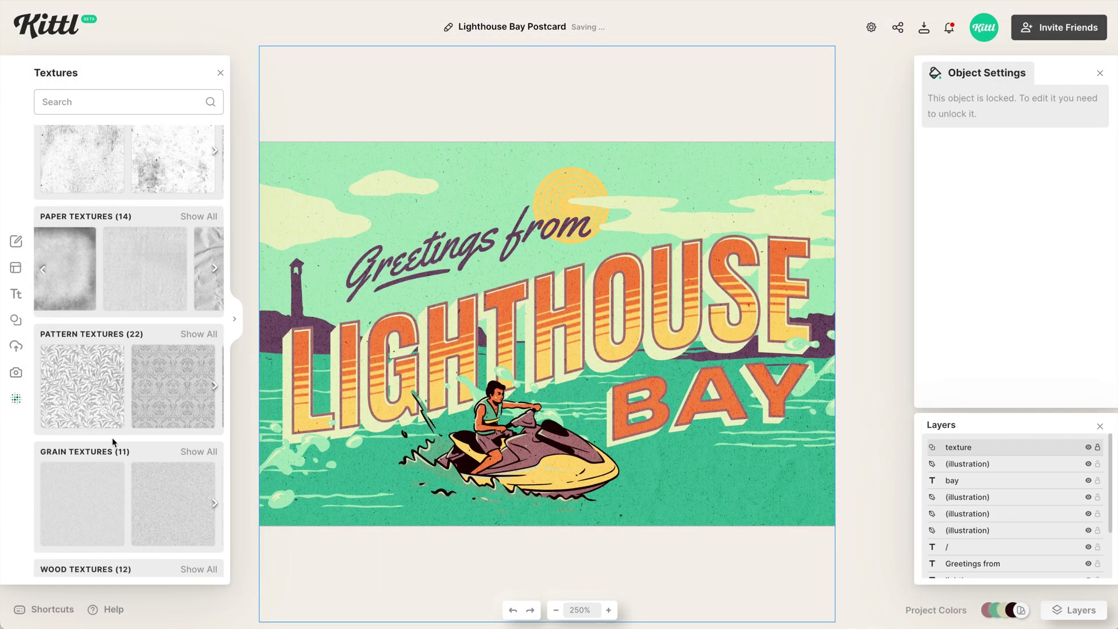
# - Apply a grain texture in Overlay mode at 18 opacity, then unlock the paper texture layer
pyautogui.scroll(-2, 112, 439)
pyautogui.click(114, 444)
pyautogui.click(1060, 187)
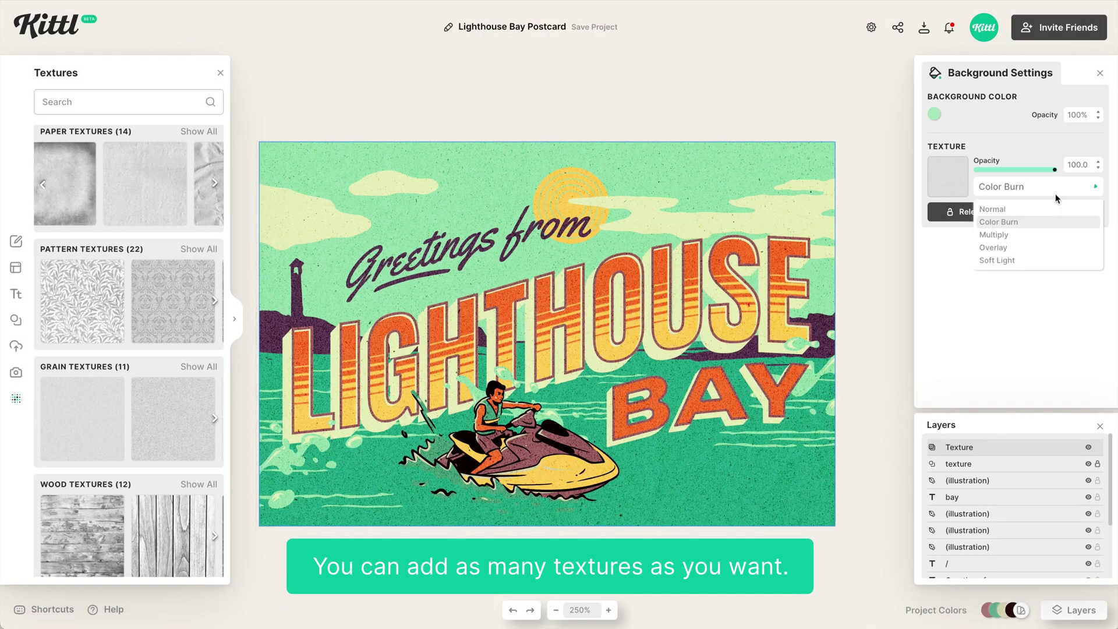
pyautogui.click(1009, 248)
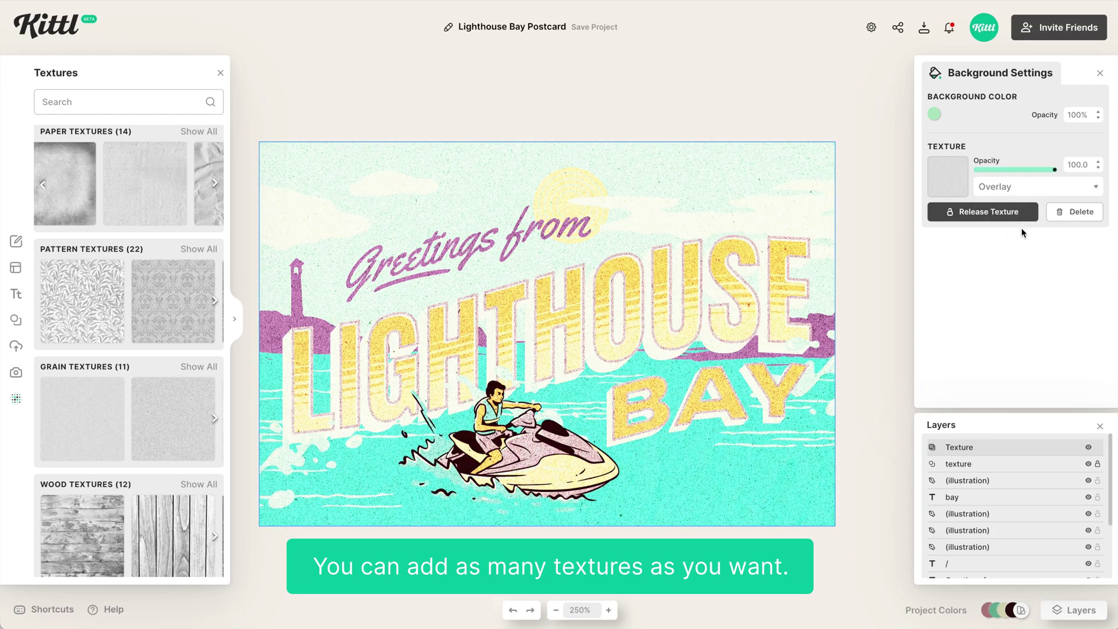
pyautogui.moveTo(1023, 170); pyautogui.dragTo(992, 170)
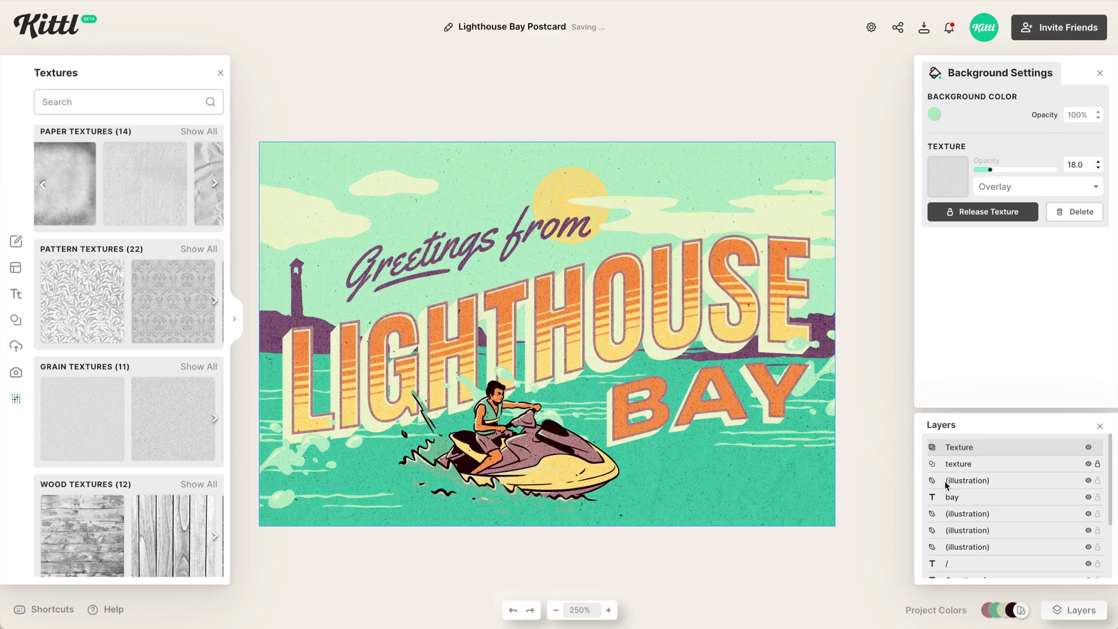
pyautogui.click(961, 465)
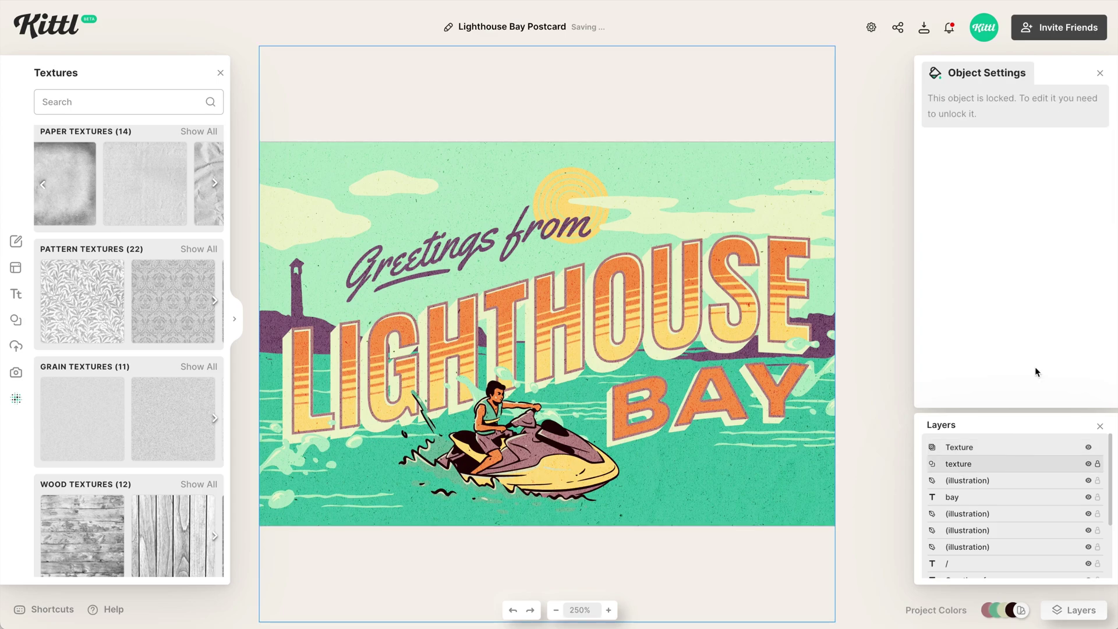
pyautogui.click(1099, 464)
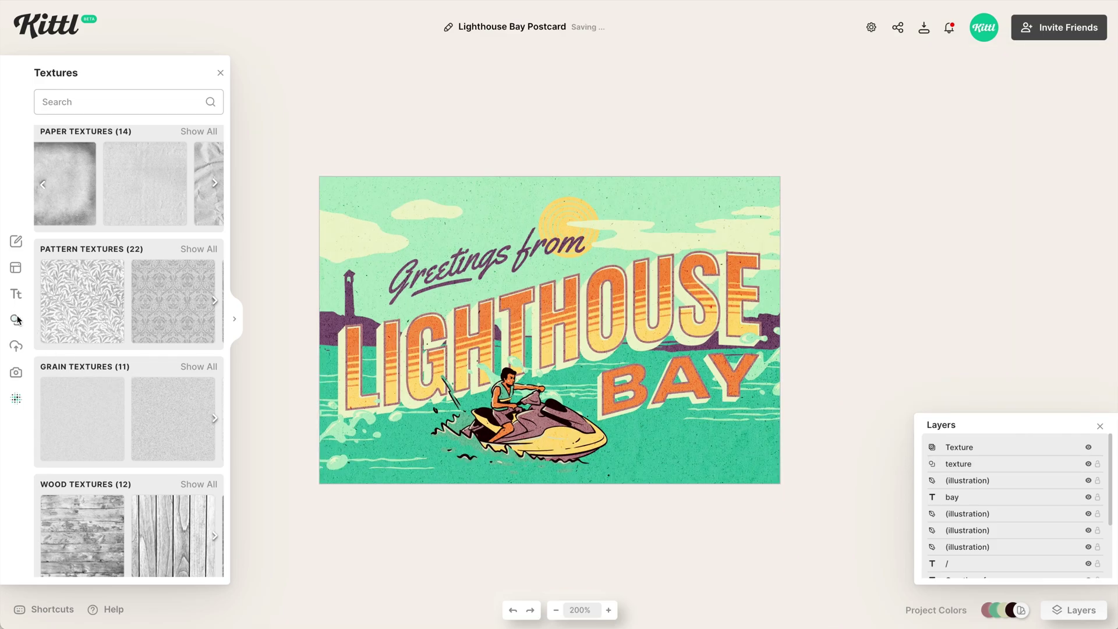
# - Add a square shape and stretch it over the whole postcard
pyautogui.click(16, 320)
pyautogui.moveTo(149, 450); pyautogui.dragTo(779, 231)
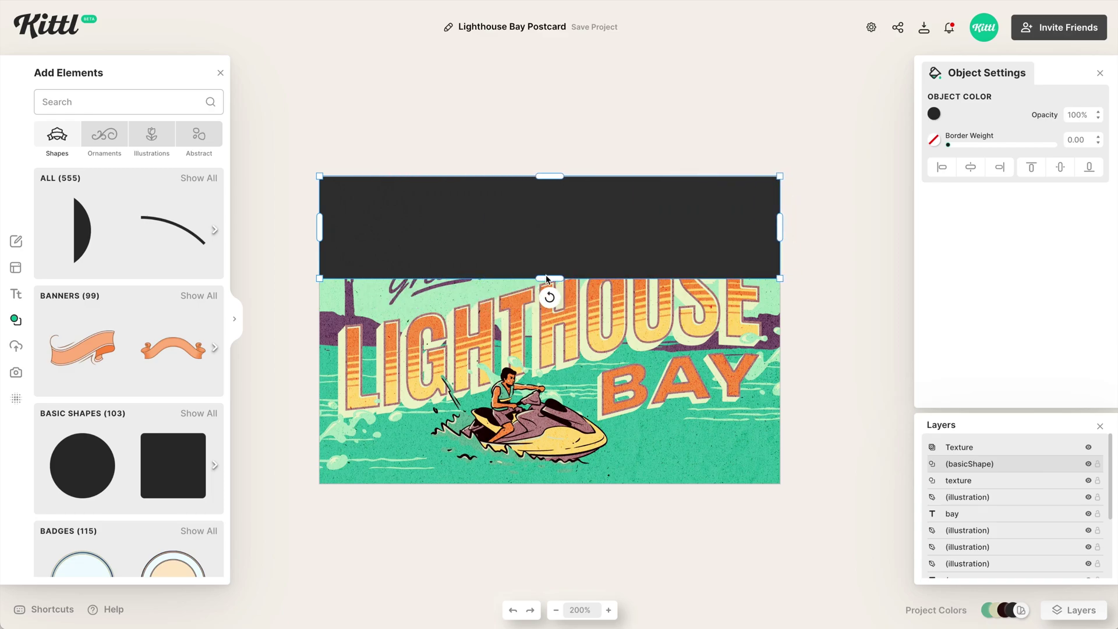
pyautogui.moveTo(547, 279); pyautogui.dragTo(546, 484)
# - Give the rectangle a 17.5 peach border and no fill
pyautogui.moveTo(954, 145); pyautogui.dragTo(967, 144)
pyautogui.click(936, 116)
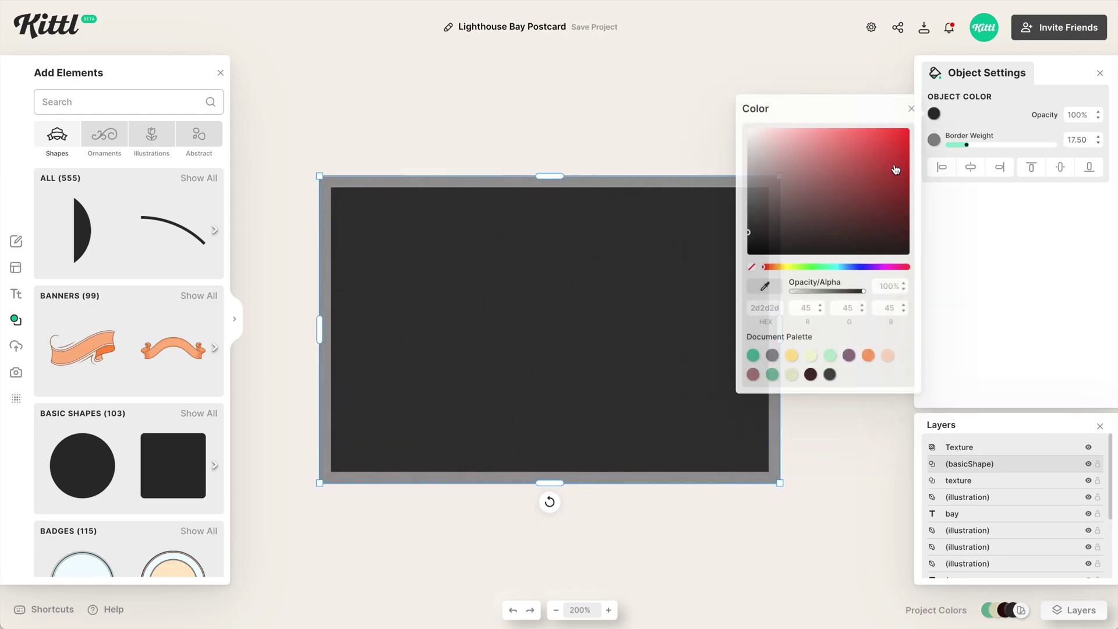
pyautogui.click(751, 268)
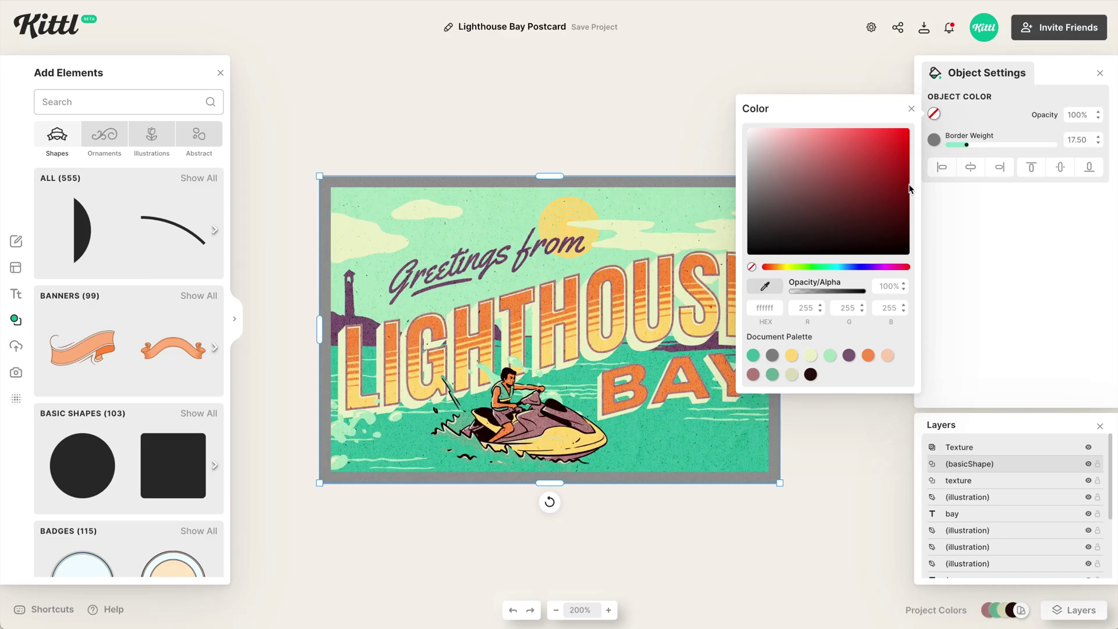
pyautogui.click(934, 141)
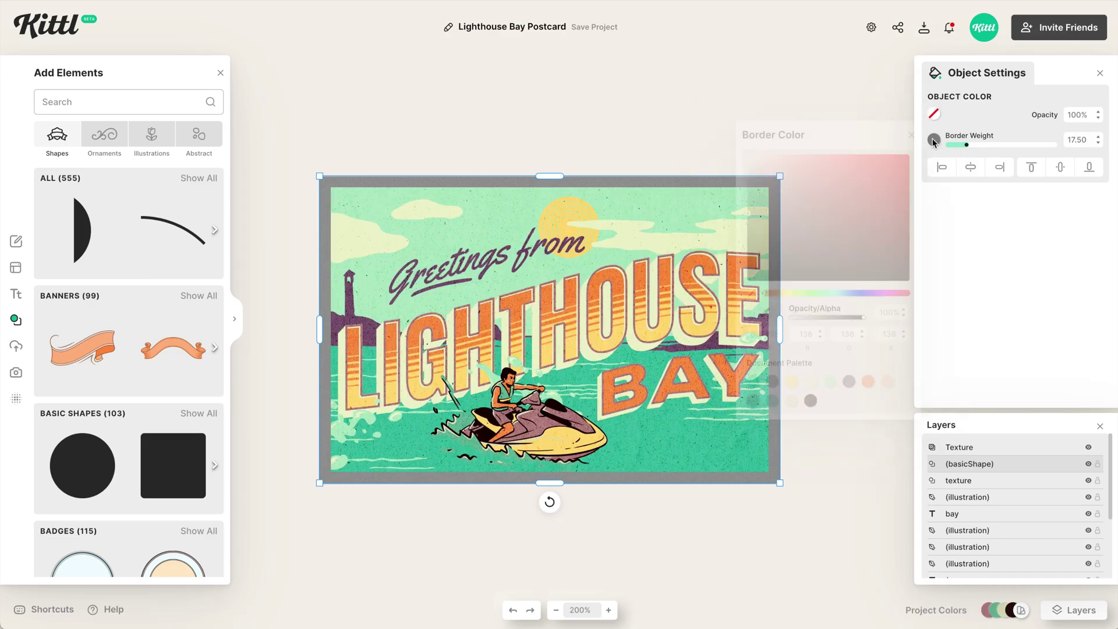
pyautogui.click(814, 382)
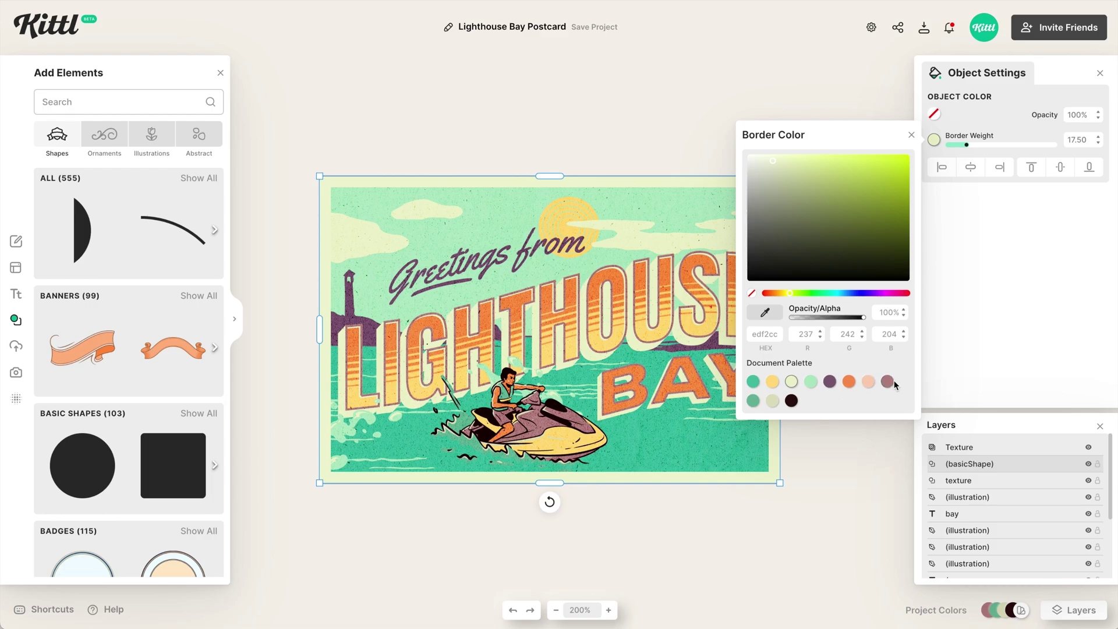
pyautogui.click(869, 382)
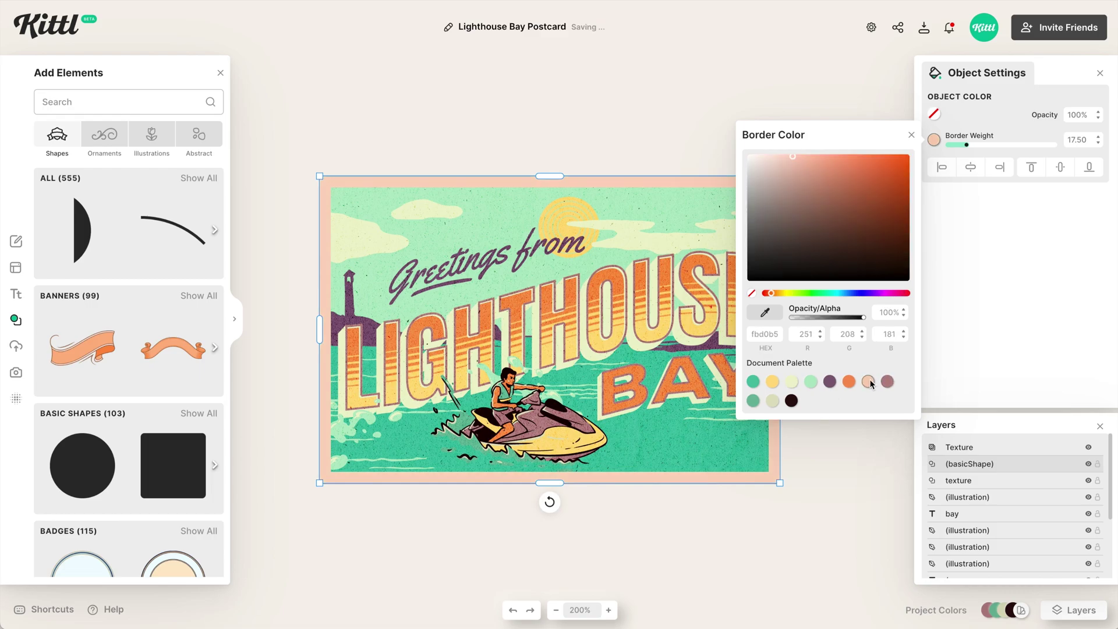